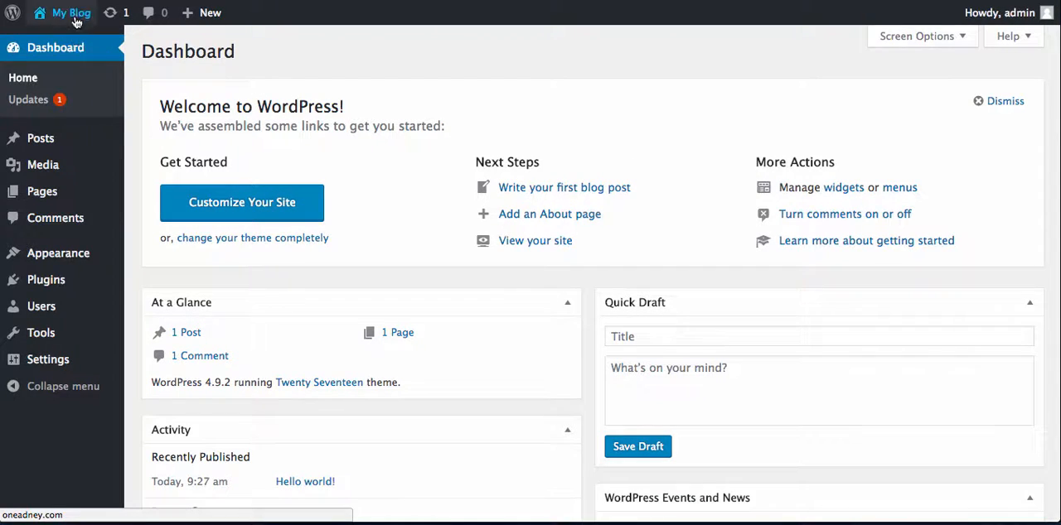
- View the live site's homepage from the dashboard and look over its title, tagline and posts
mouse_move(74, 20)
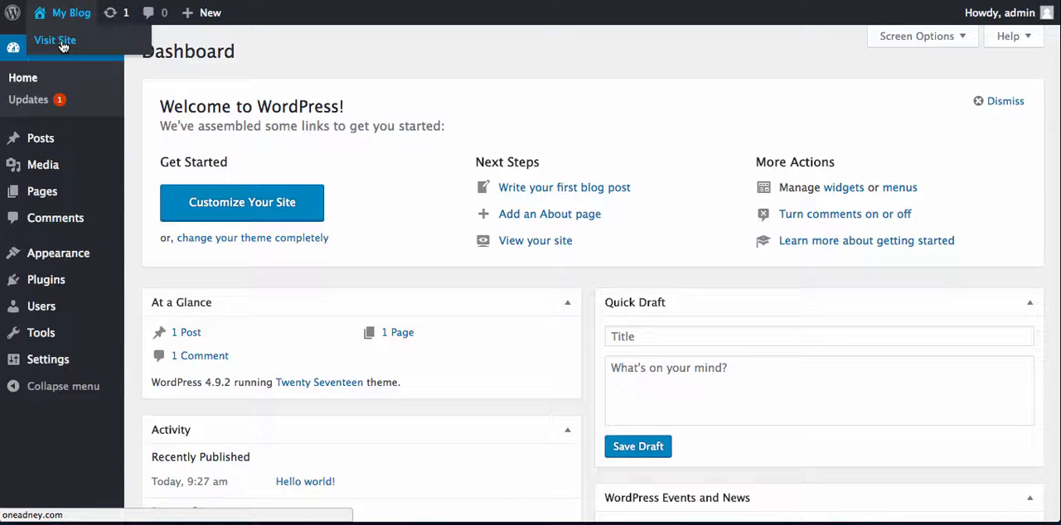
click(62, 45)
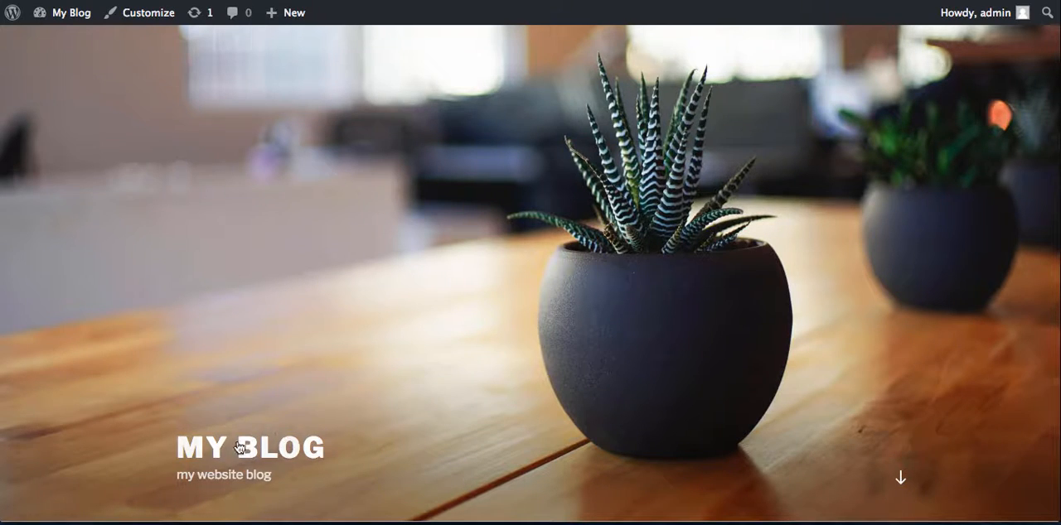
scroll(351, 390, down, 4)
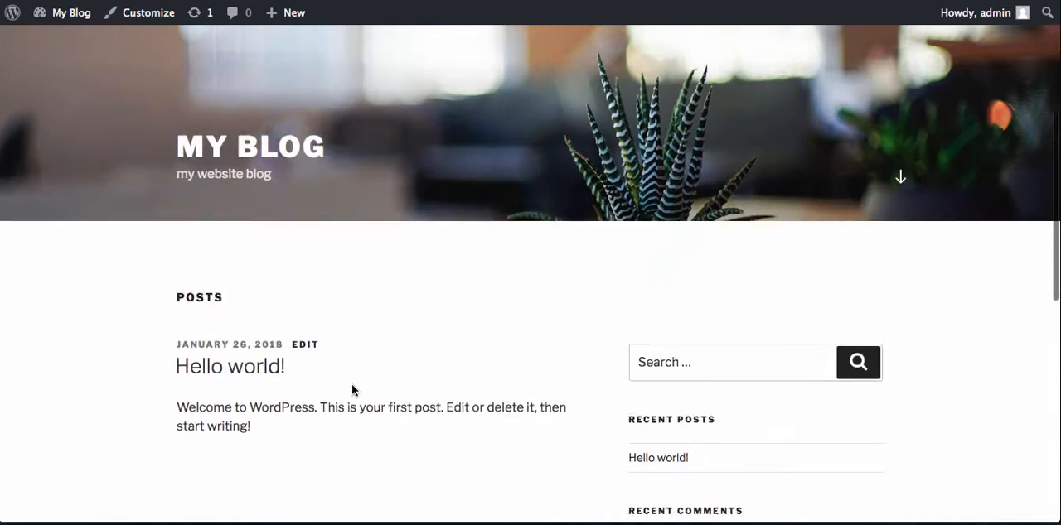
scroll(351, 390, up, 5)
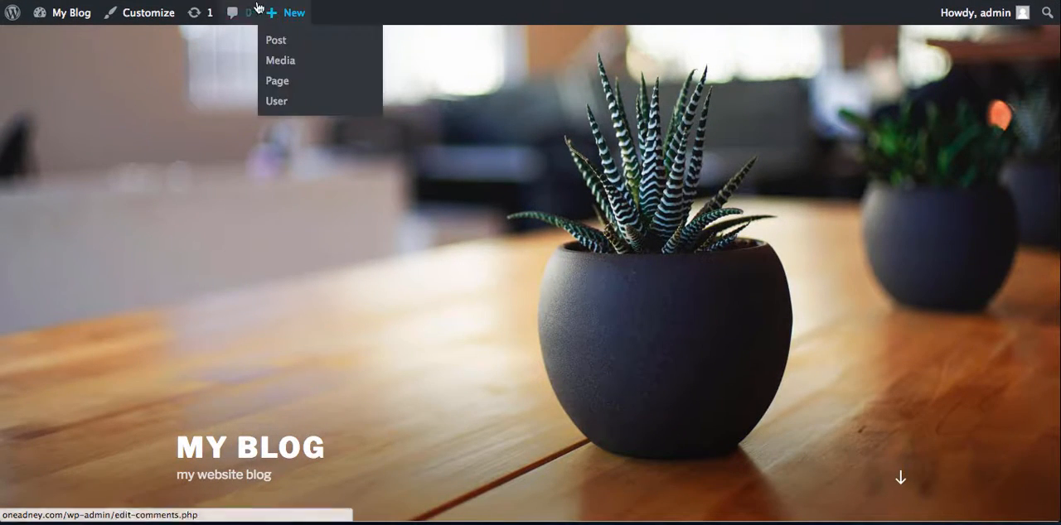
- Return to the dashboard and change the site title to "My Amazing website" in the general settings
mouse_move(70, 12)
click(67, 41)
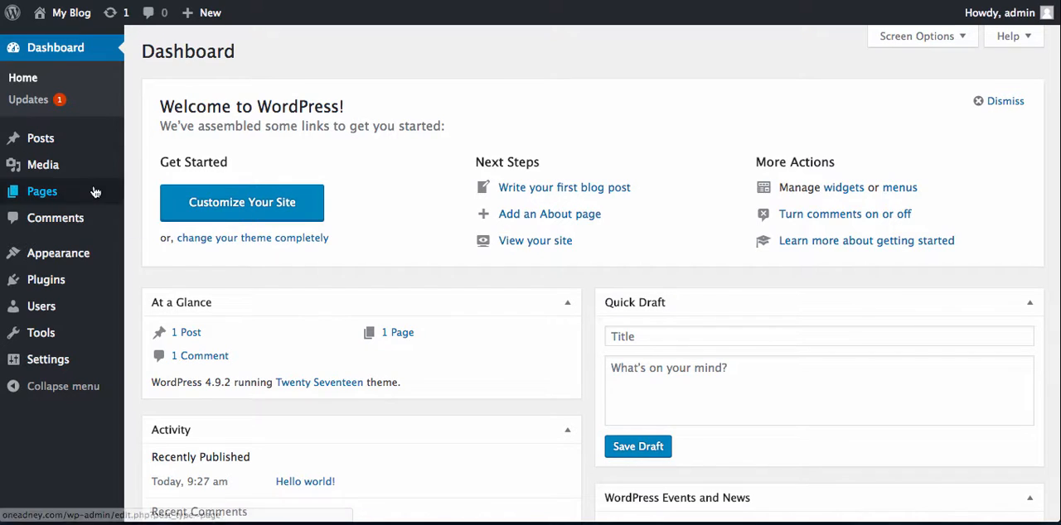
mouse_move(67, 364)
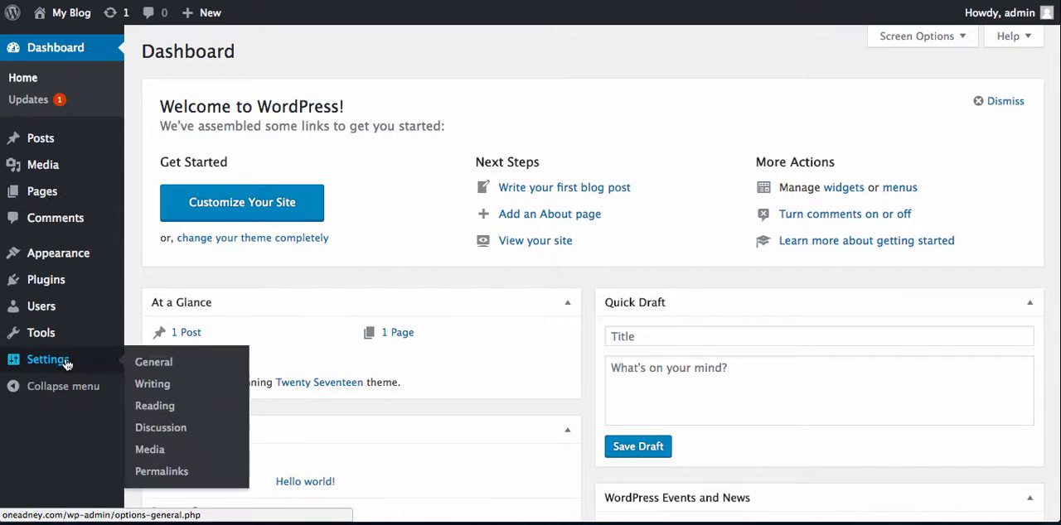
click(166, 365)
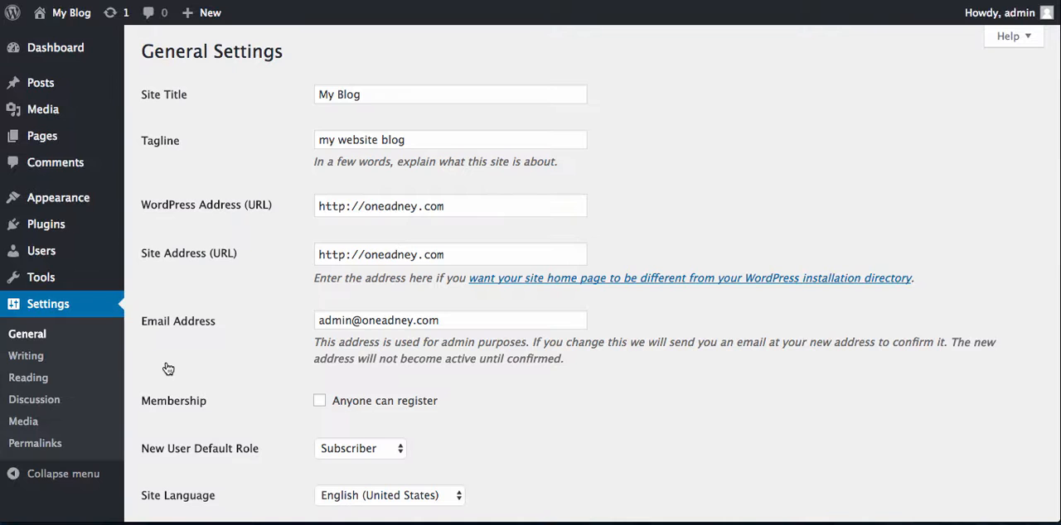
drag(445, 94, 322, 94)
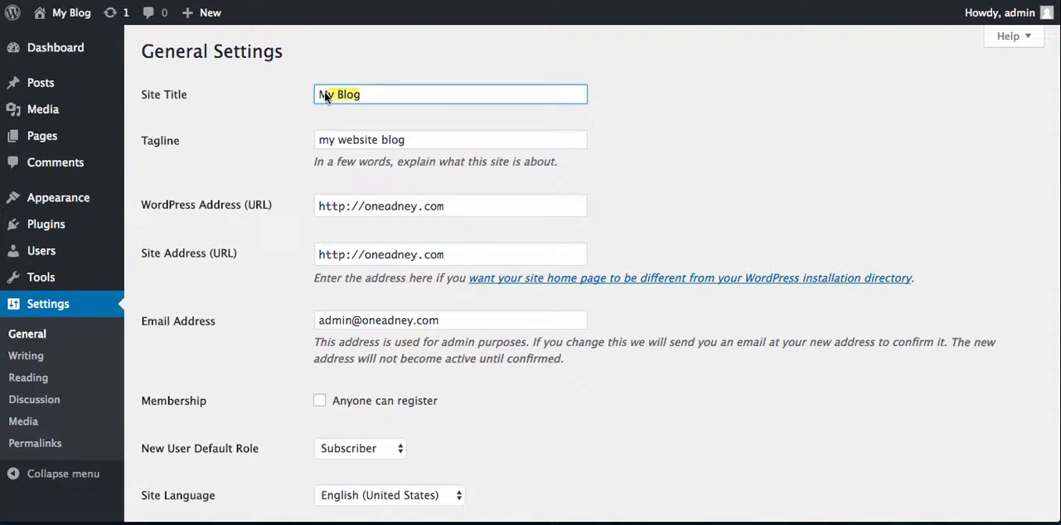
text(My A)
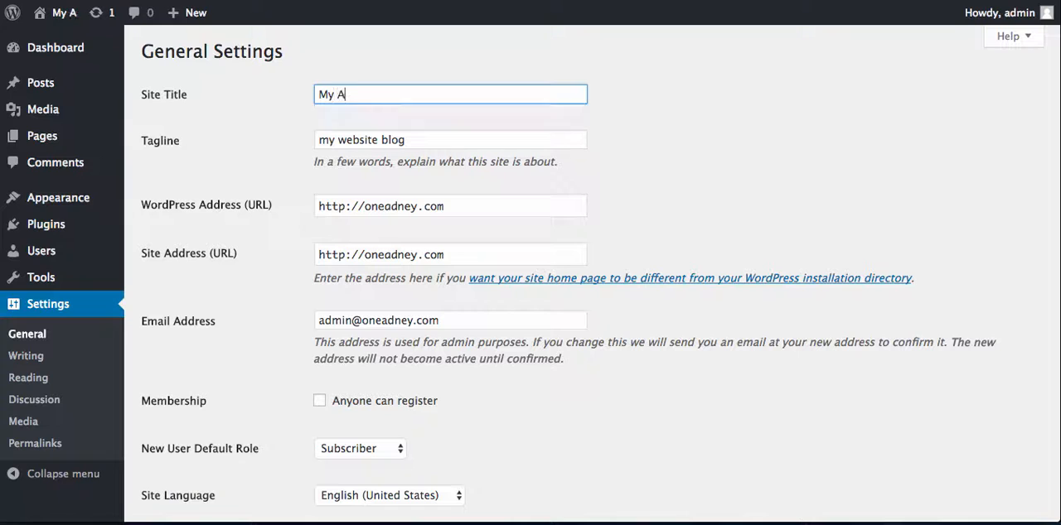
text(a)
key(BackSpace)
text(mazing website)
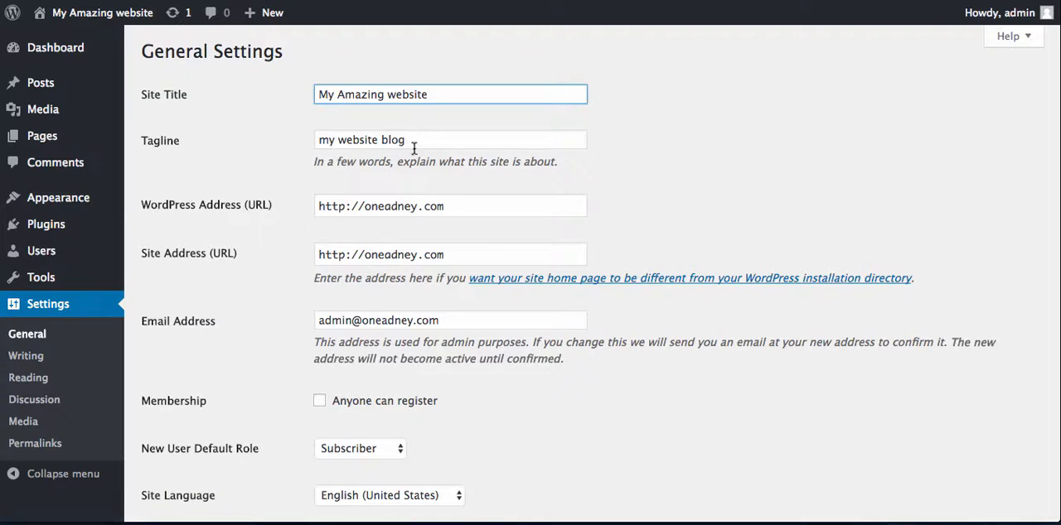
- Set the tagline to "thanks for visiting" and save the general settings
drag(413, 145, 184, 143)
text(thanks for visiting)
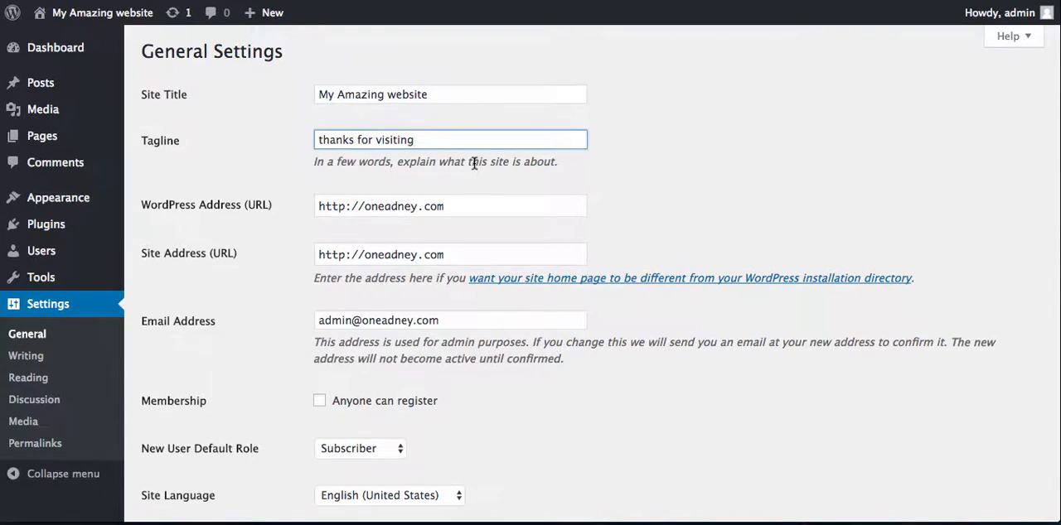
scroll(474, 163, down, 10)
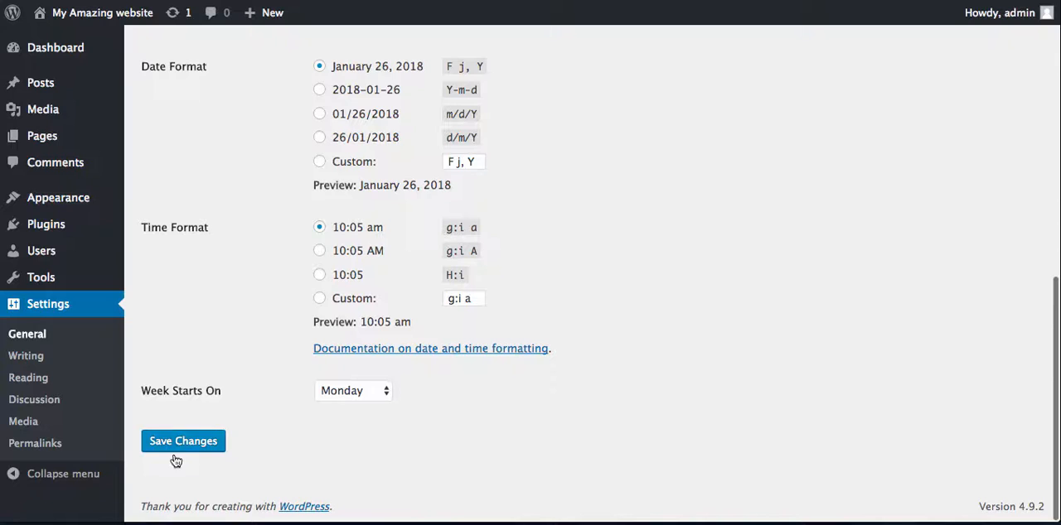
click(179, 442)
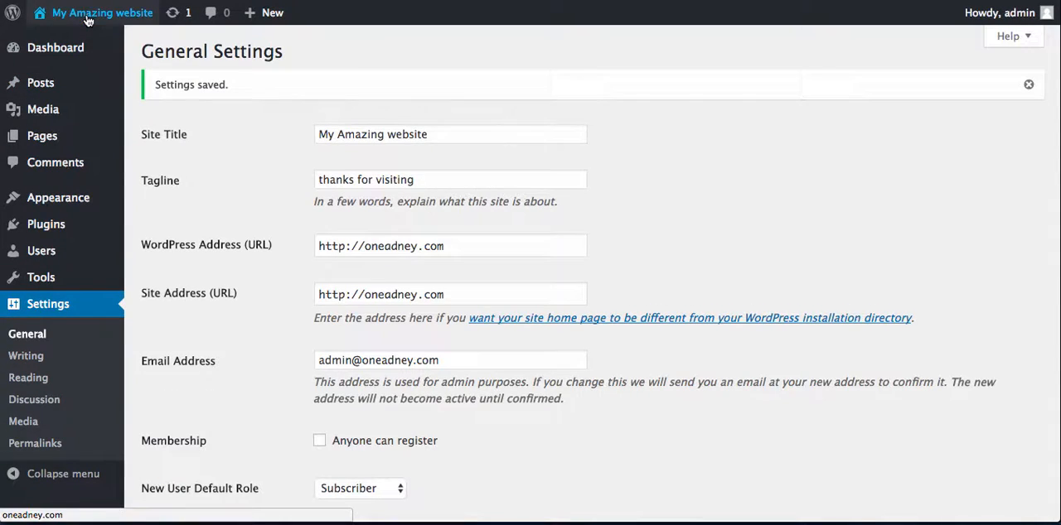
- Visit the live site again to check the title and tagline in the homepage header
mouse_move(91, 13)
click(67, 42)
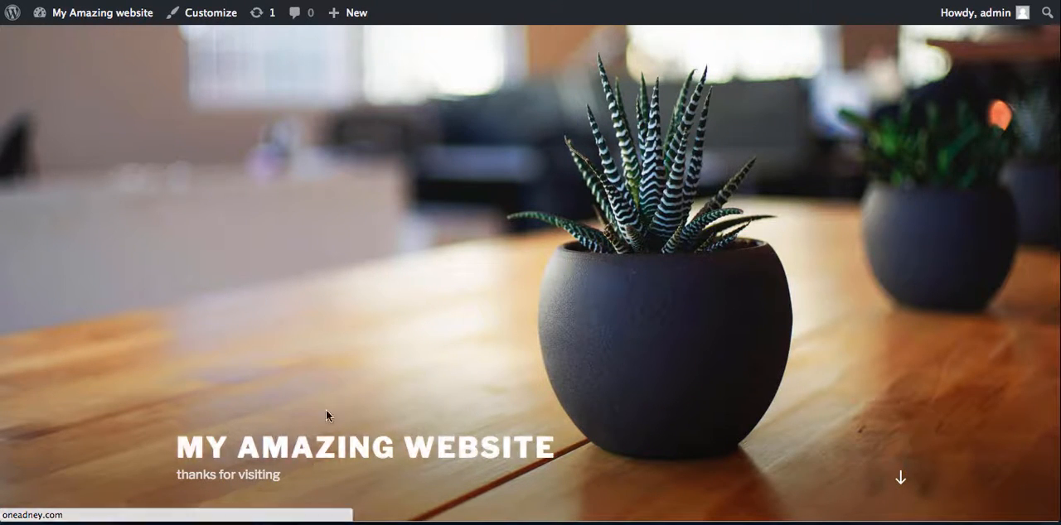
scroll(324, 376, down, 5)
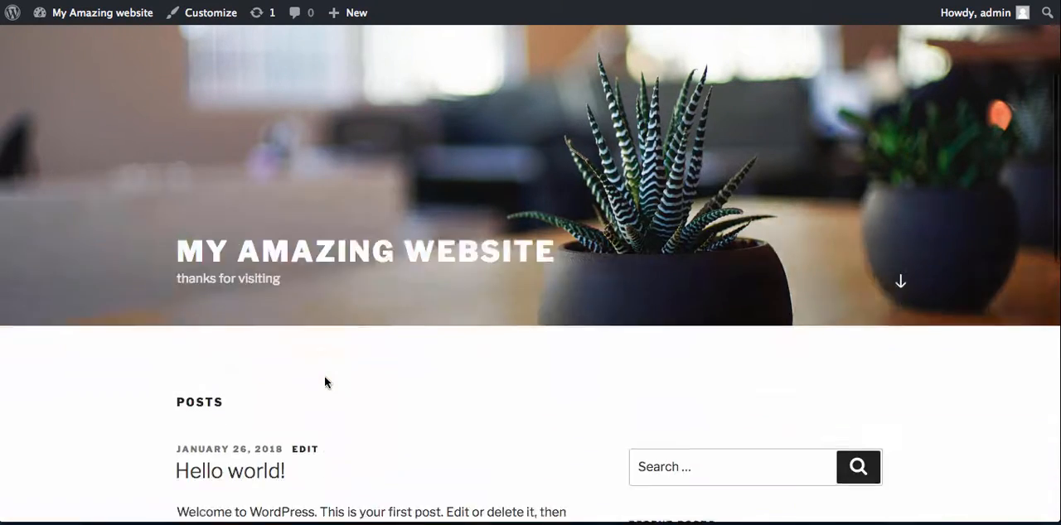
scroll(324, 375, up, 5)
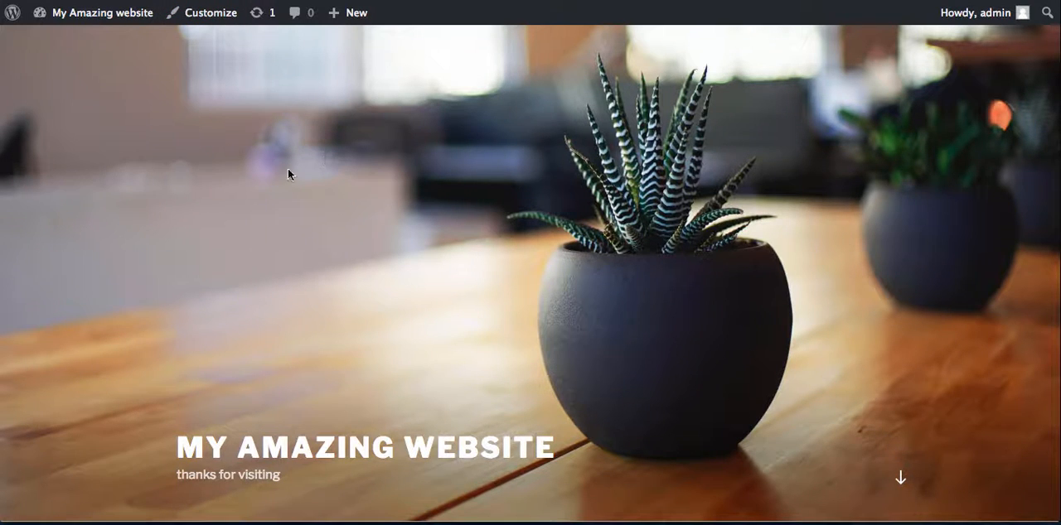
- Return to the dashboard and open the Site Identity settings in the theme customizer
mouse_move(83, 13)
click(64, 42)
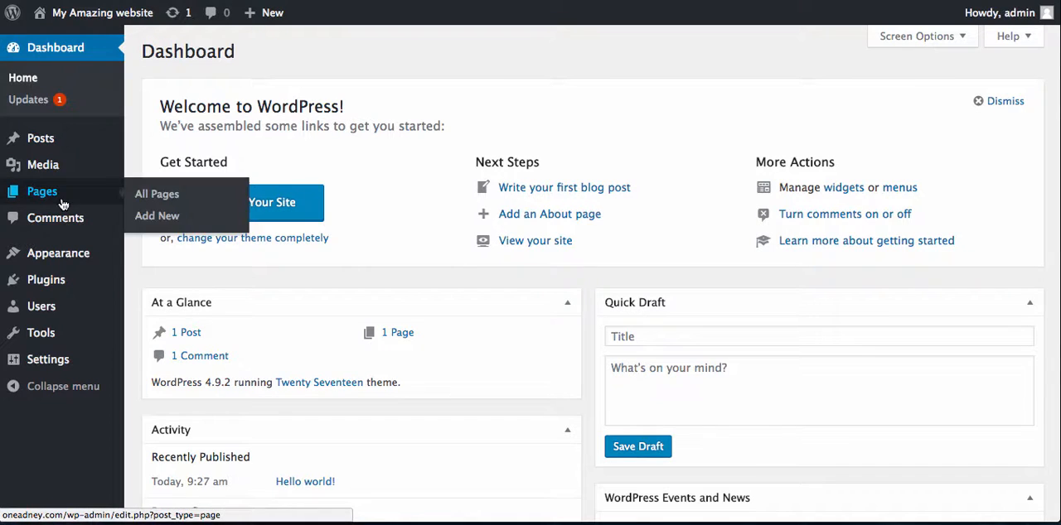
mouse_move(64, 254)
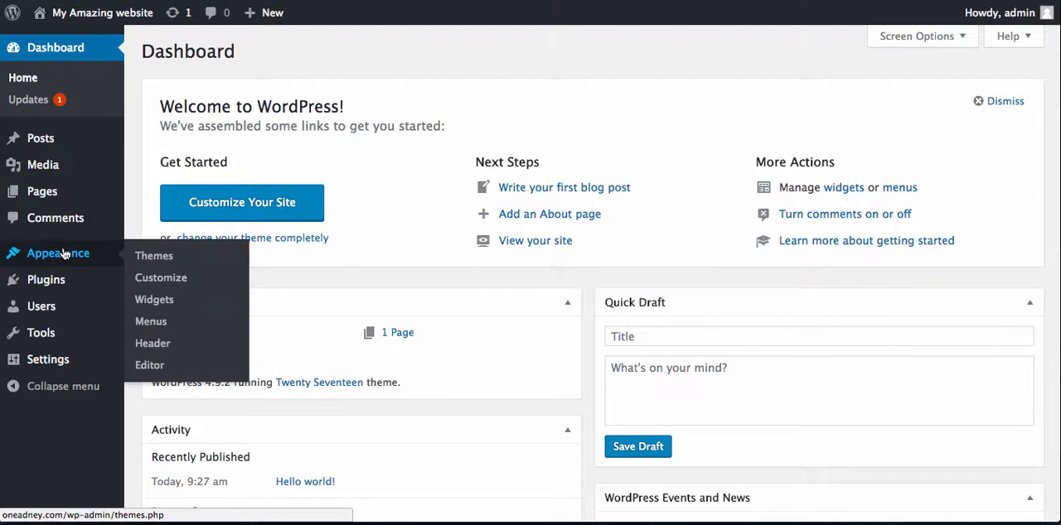
click(172, 283)
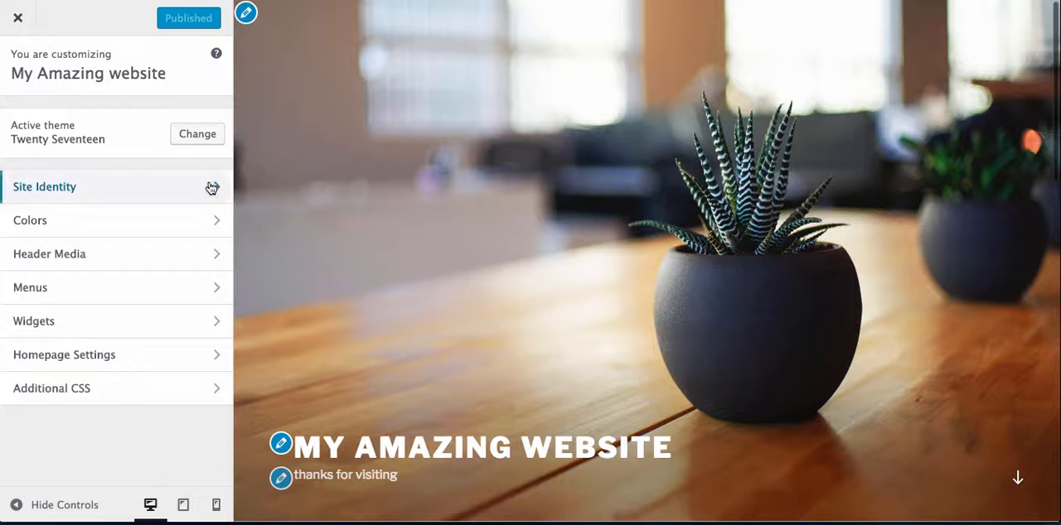
click(211, 186)
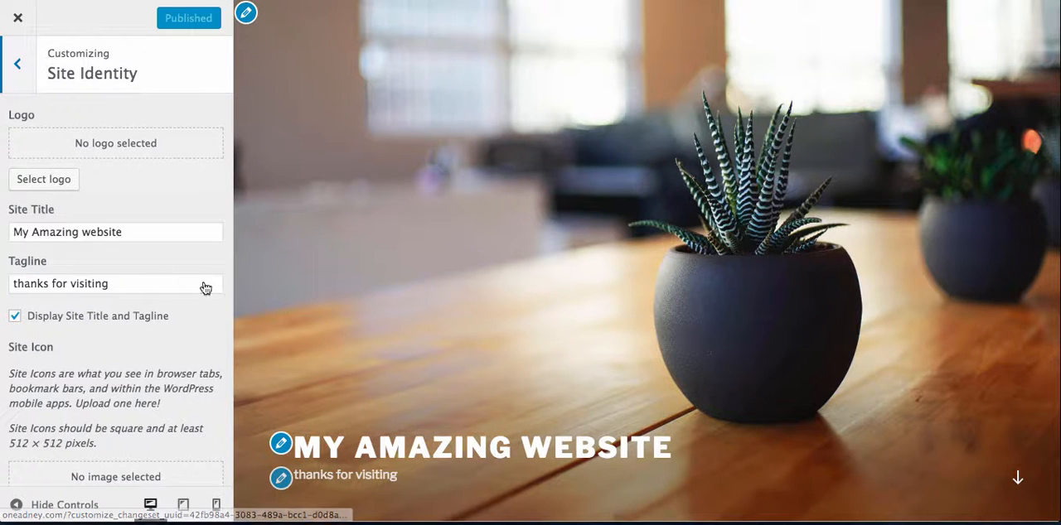
- Turn off the display of the site title and tagline in the header
click(16, 315)
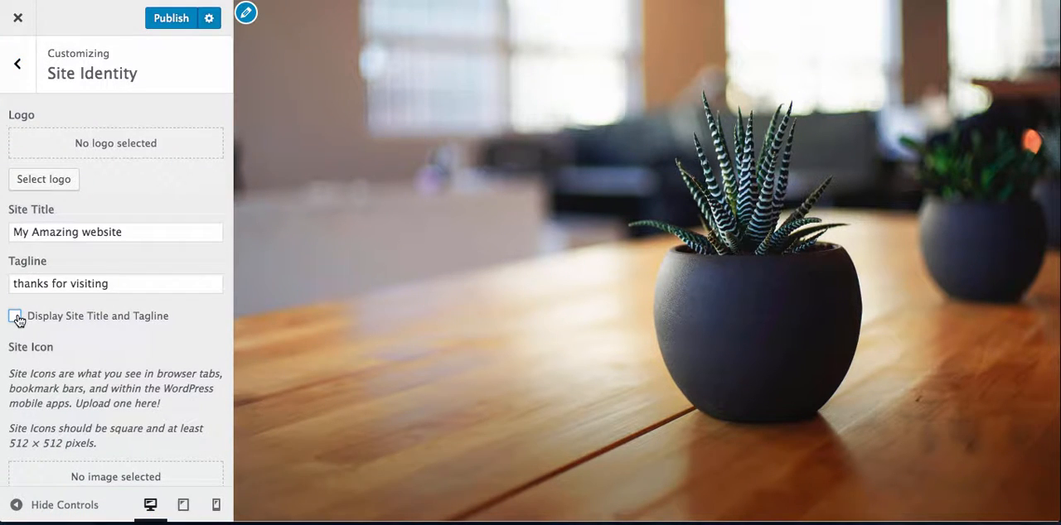
click(16, 317)
click(16, 316)
- Choose the existing image CoolLogoText_j.png from the media library as the site logo
click(59, 180)
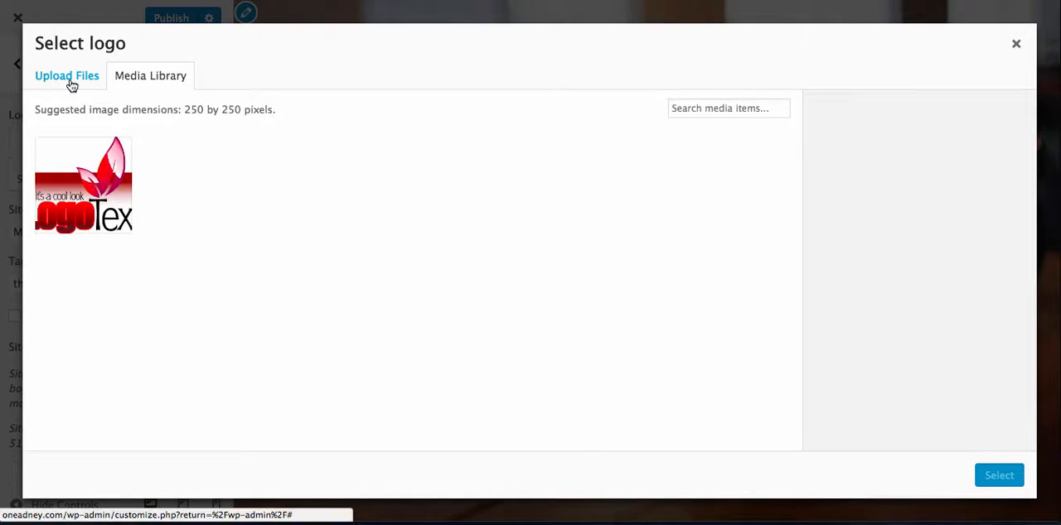
click(71, 83)
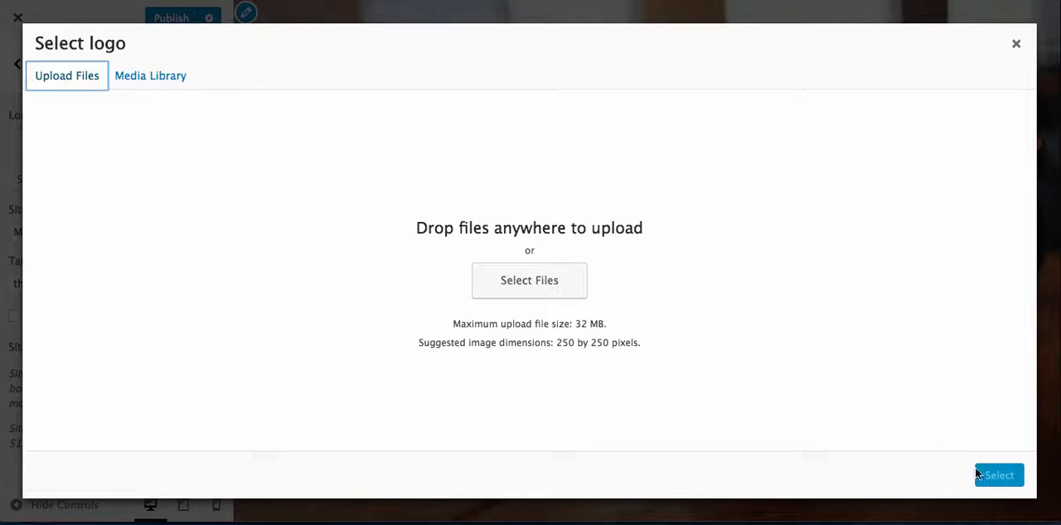
click(149, 75)
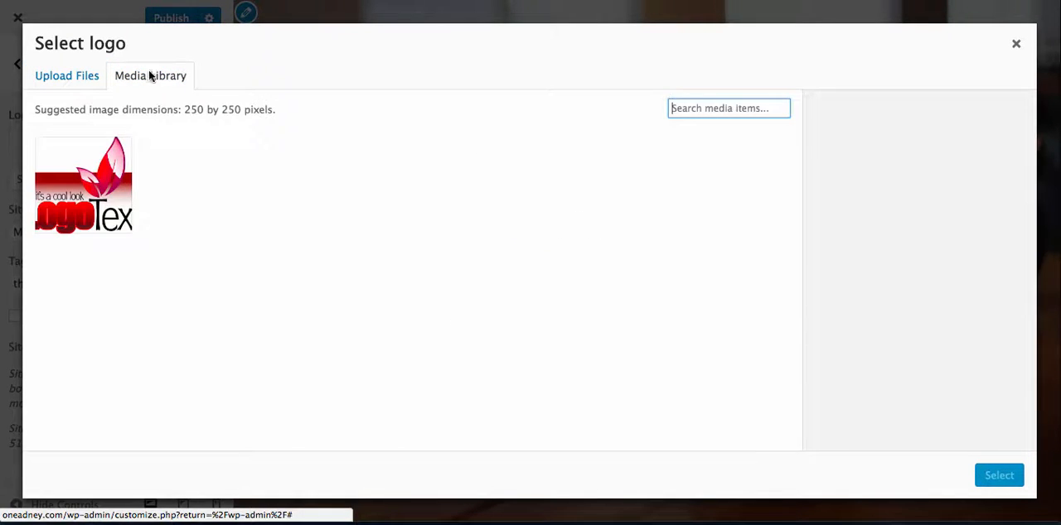
click(108, 193)
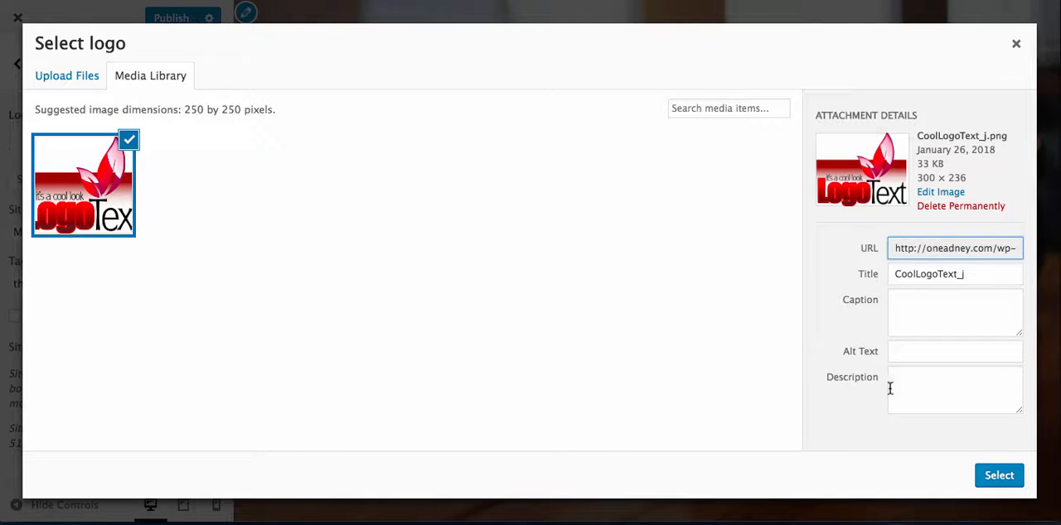
click(999, 476)
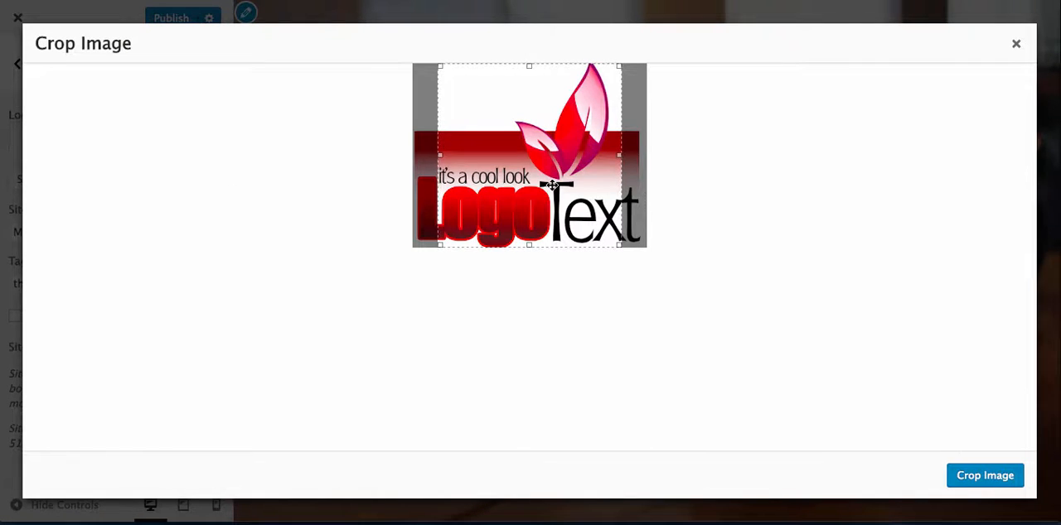
- Extend the crop area to cover the full width of the logo image and apply the crop
drag(440, 158, 414, 158)
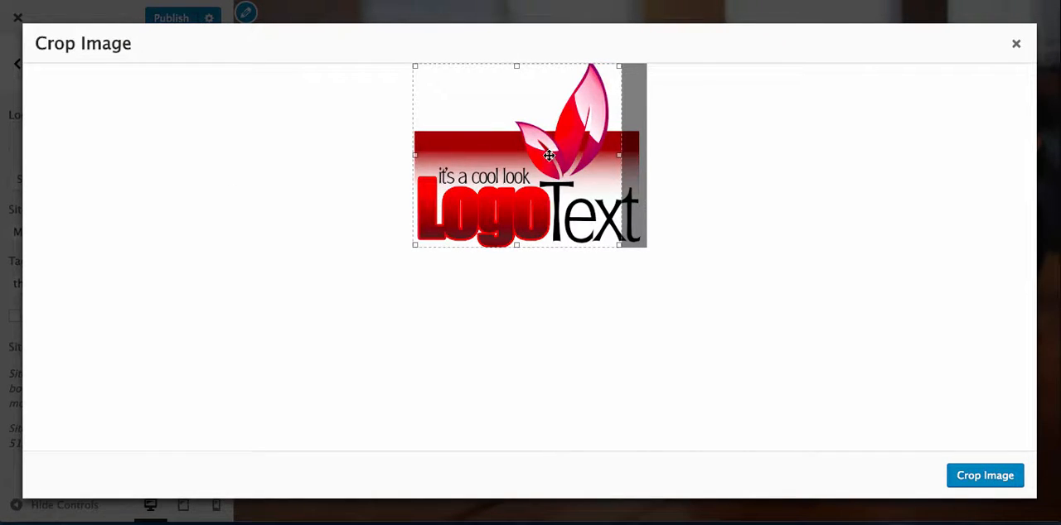
drag(622, 157, 661, 158)
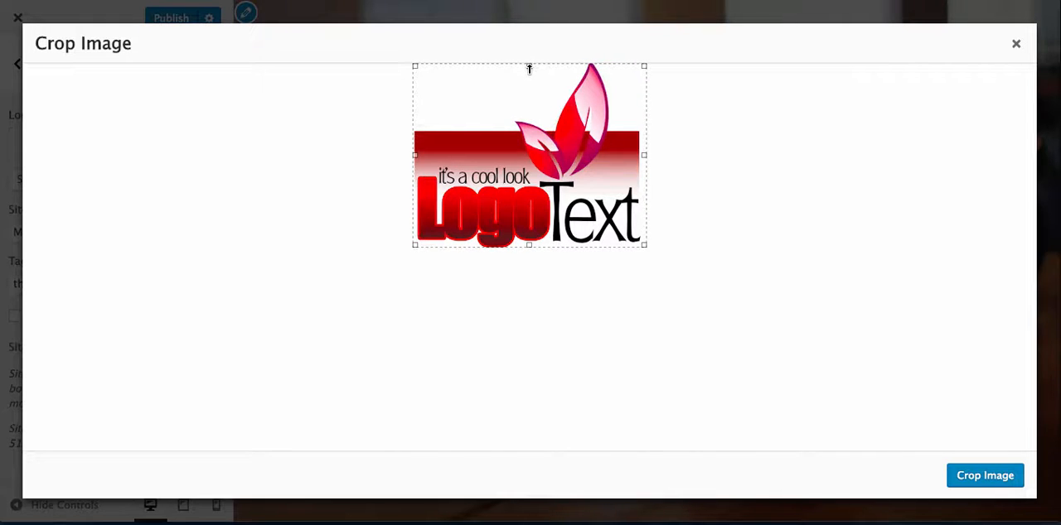
drag(415, 65, 398, 88)
drag(412, 69, 391, 83)
click(963, 477)
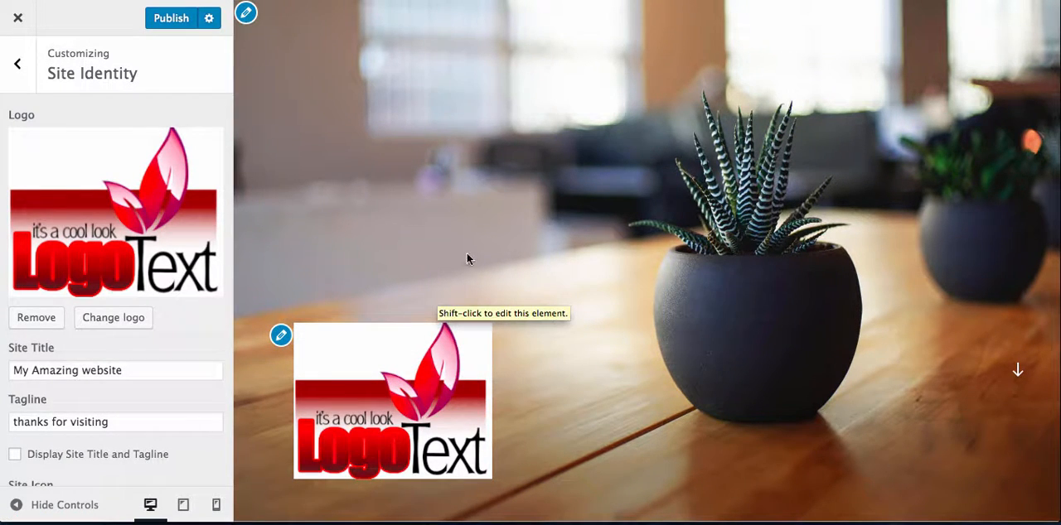
- Turn on the display of the site title and tagline beside the logo
click(15, 455)
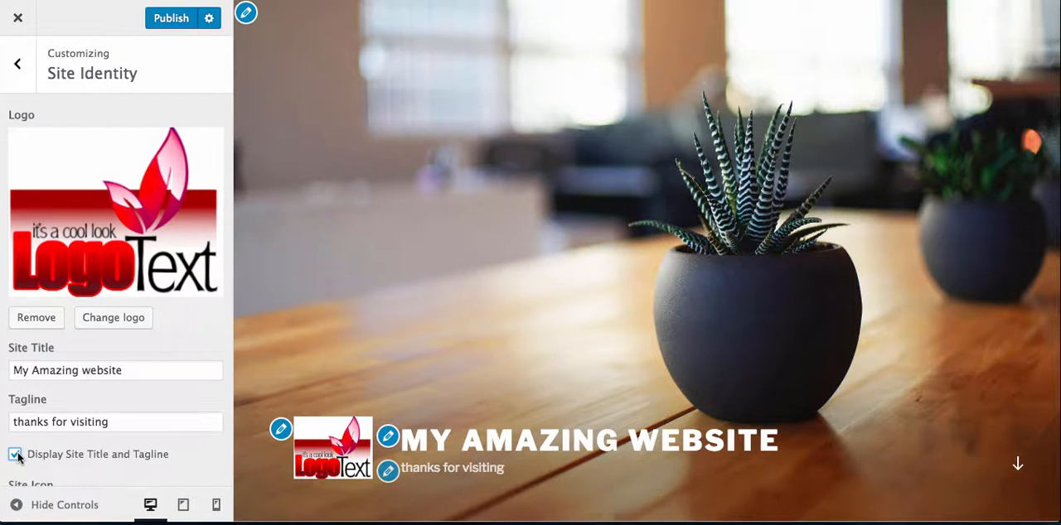
click(15, 455)
click(15, 455)
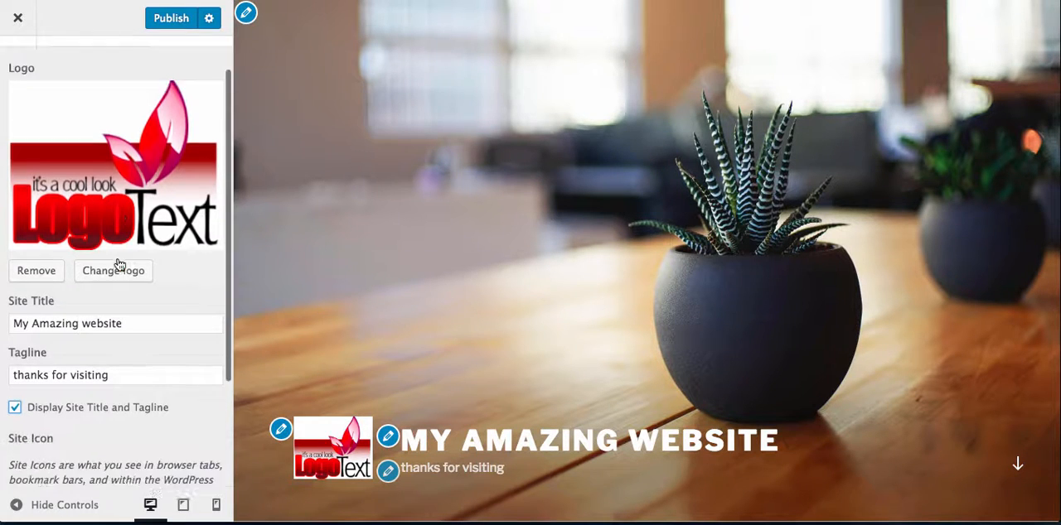
scroll(117, 265, down, 5)
scroll(117, 265, up, 3)
scroll(119, 263, up, 2)
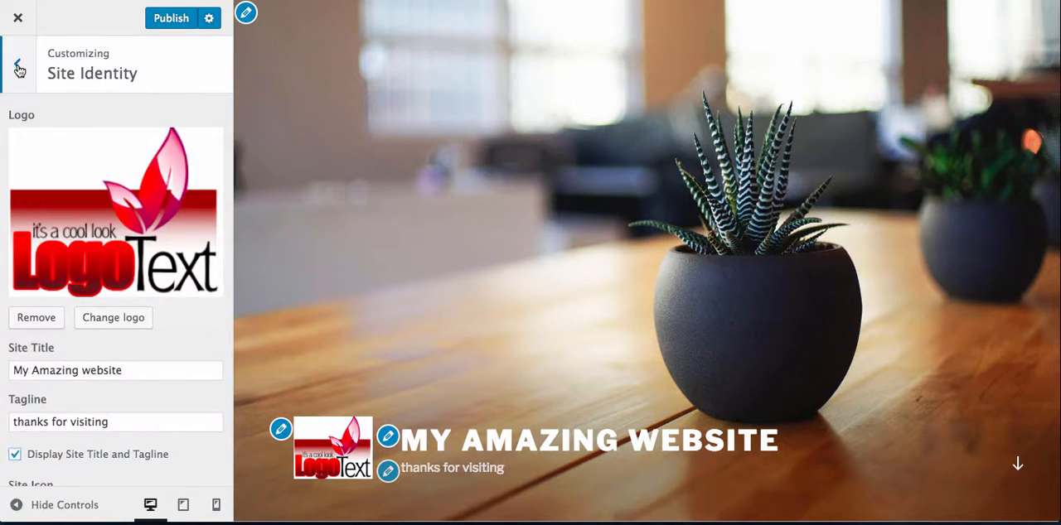
- Try the Dark color scheme on the page content and switch back to the Light scheme
click(17, 66)
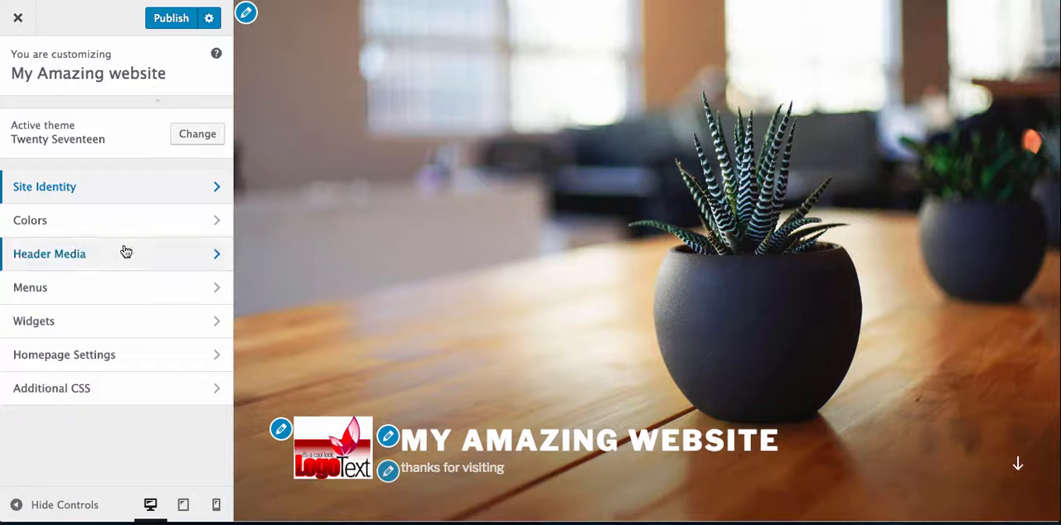
click(116, 220)
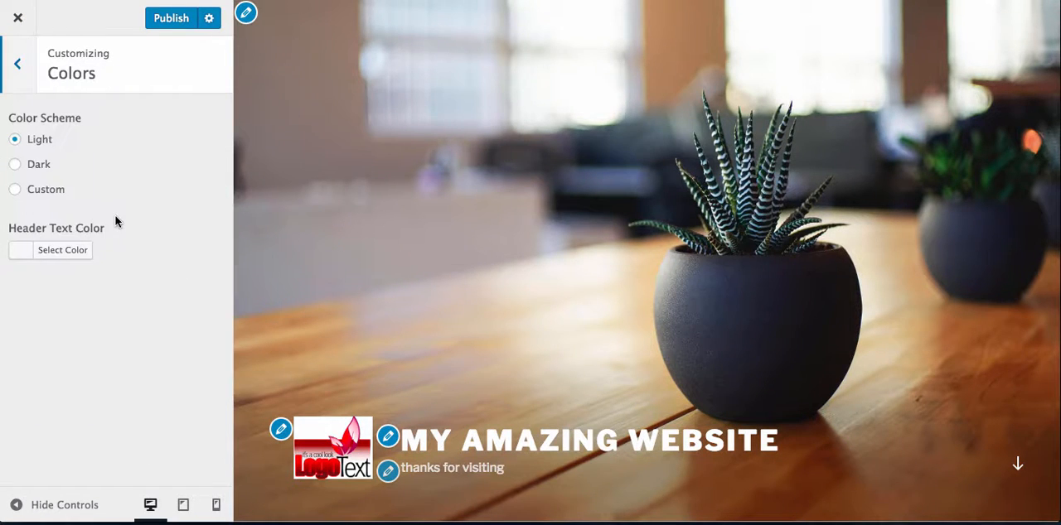
click(16, 165)
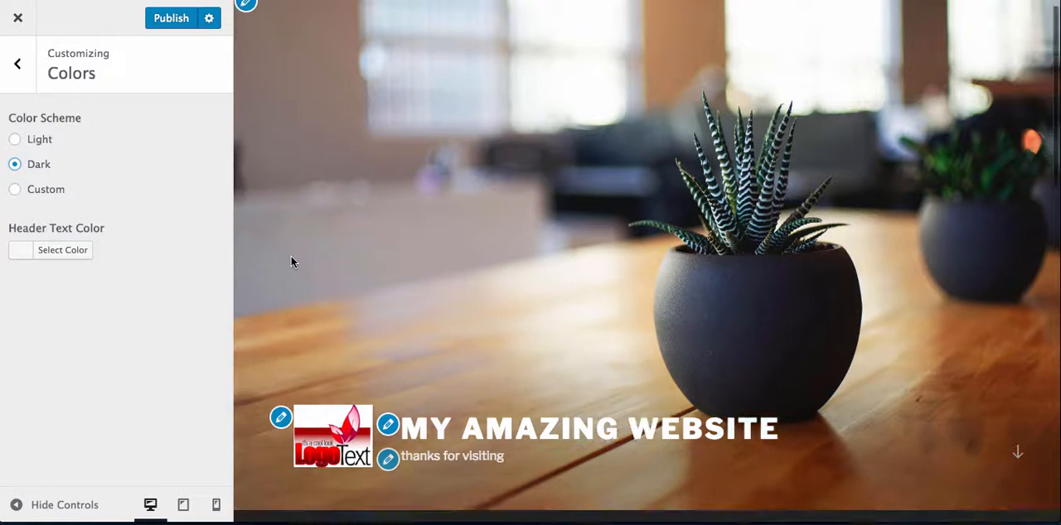
scroll(293, 263, down, 5)
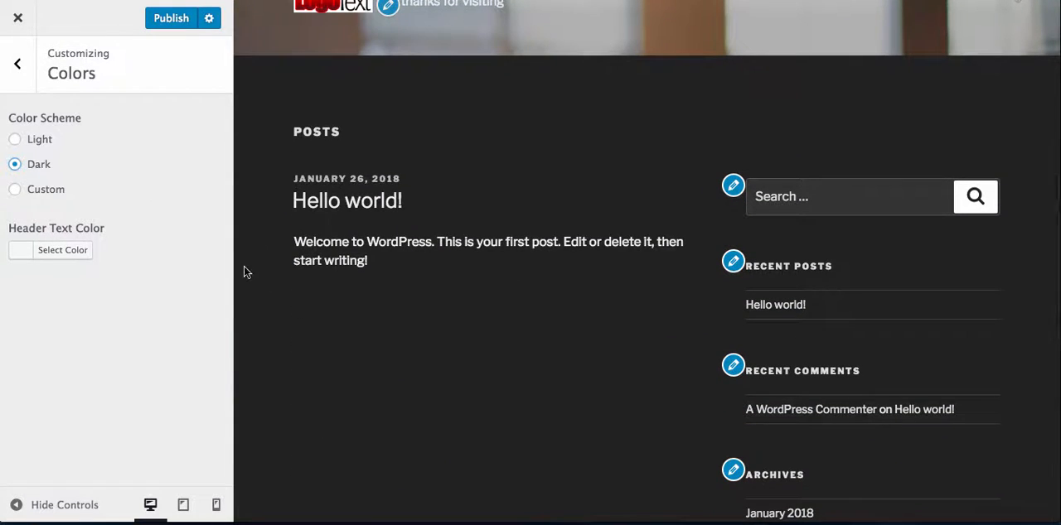
click(15, 142)
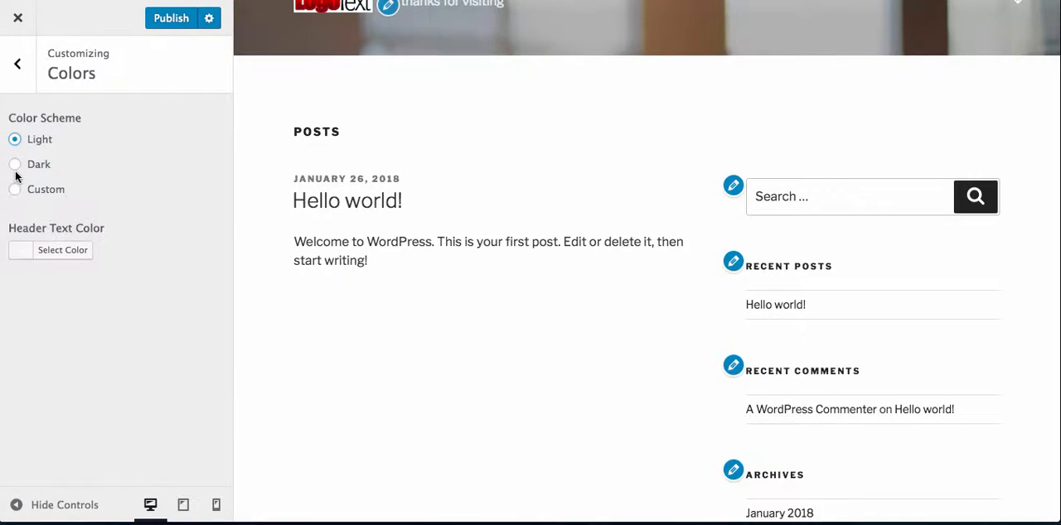
click(23, 72)
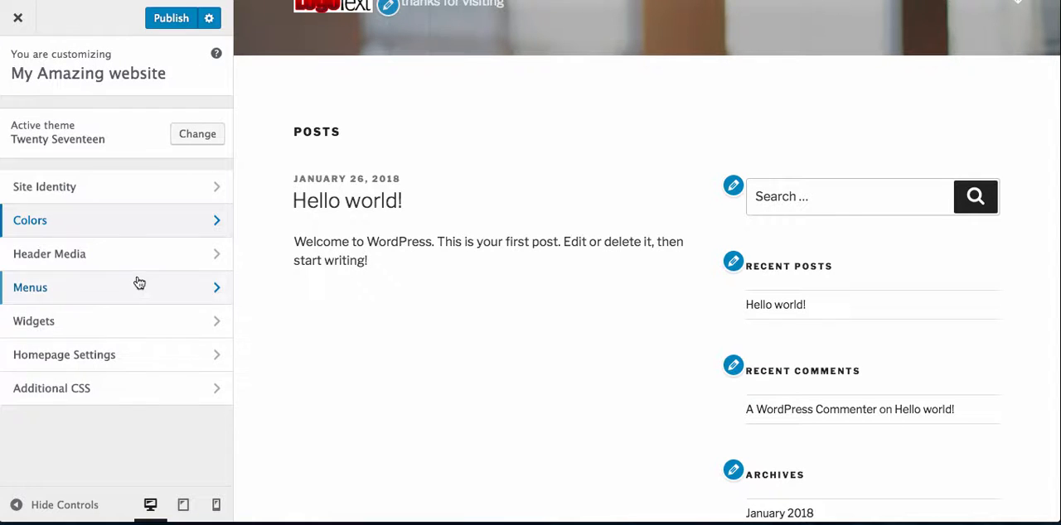
- Review the theme's header video and header image options
click(151, 257)
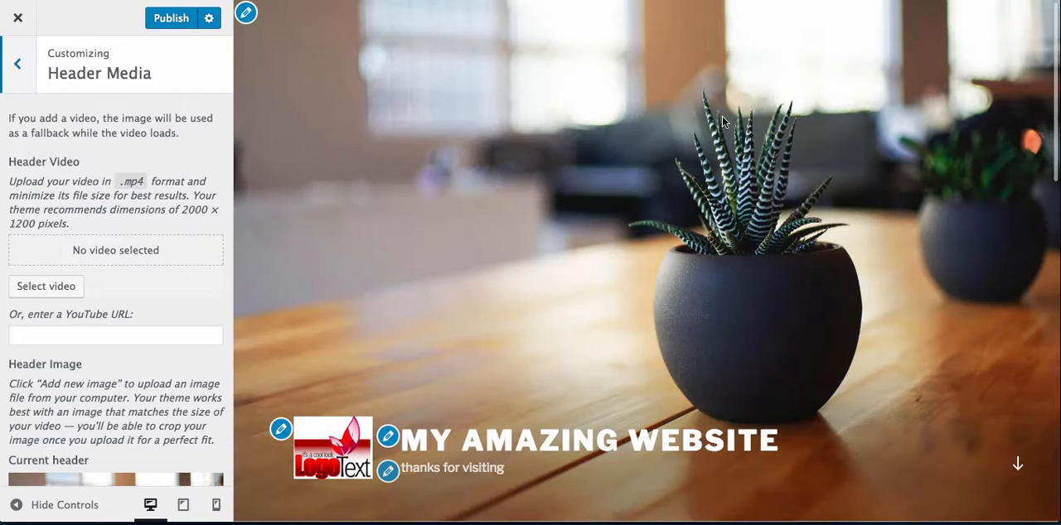
scroll(144, 347, down, 5)
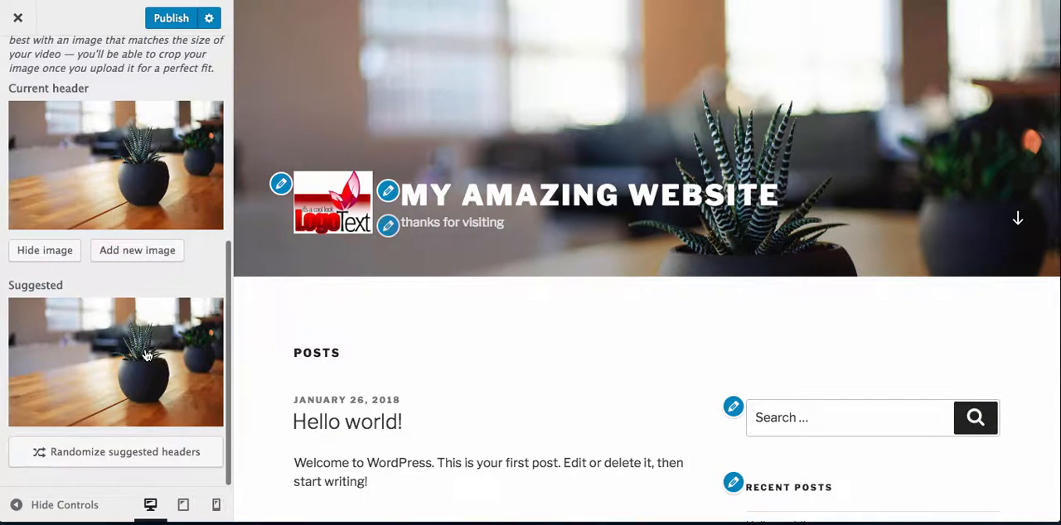
scroll(145, 355, up, 5)
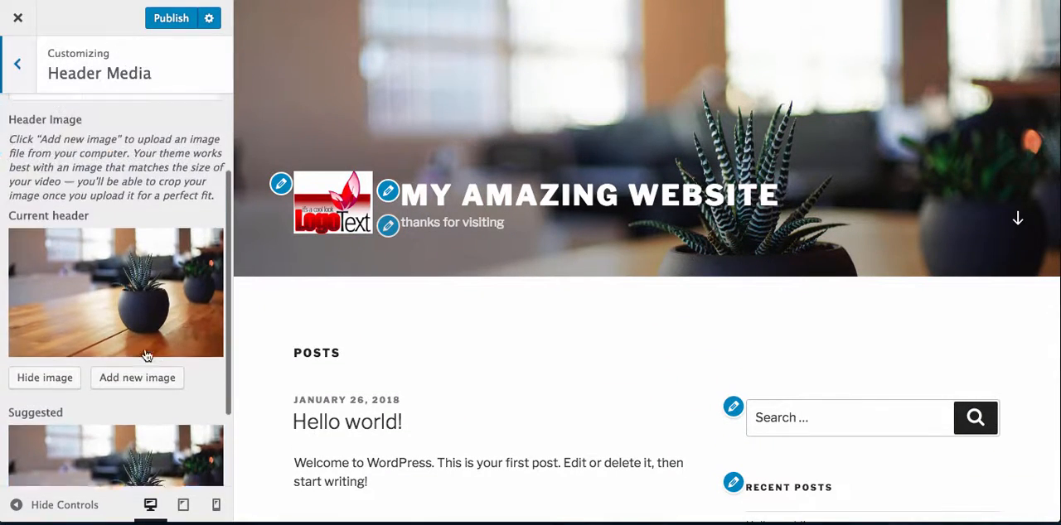
click(17, 66)
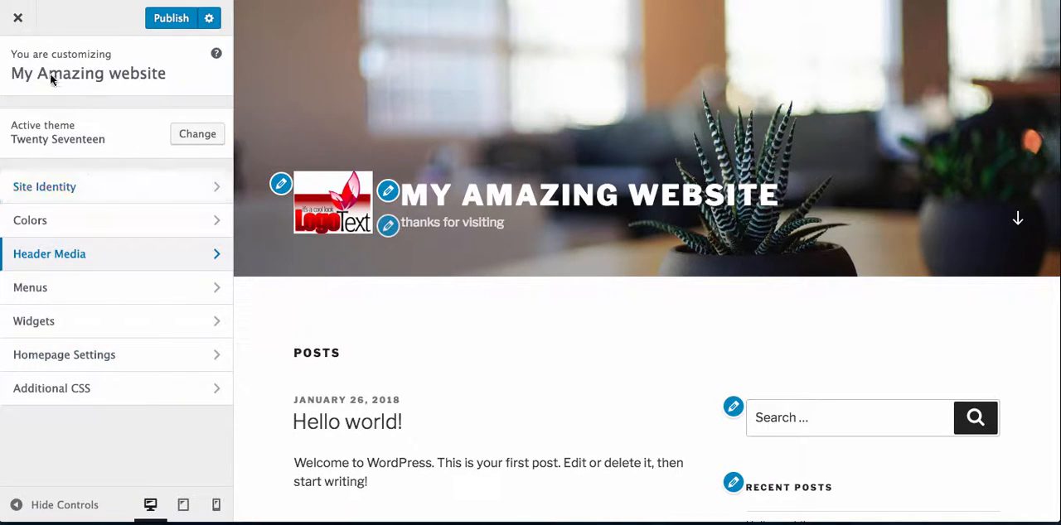
- Publish the customizations and view the live site's front page
click(164, 20)
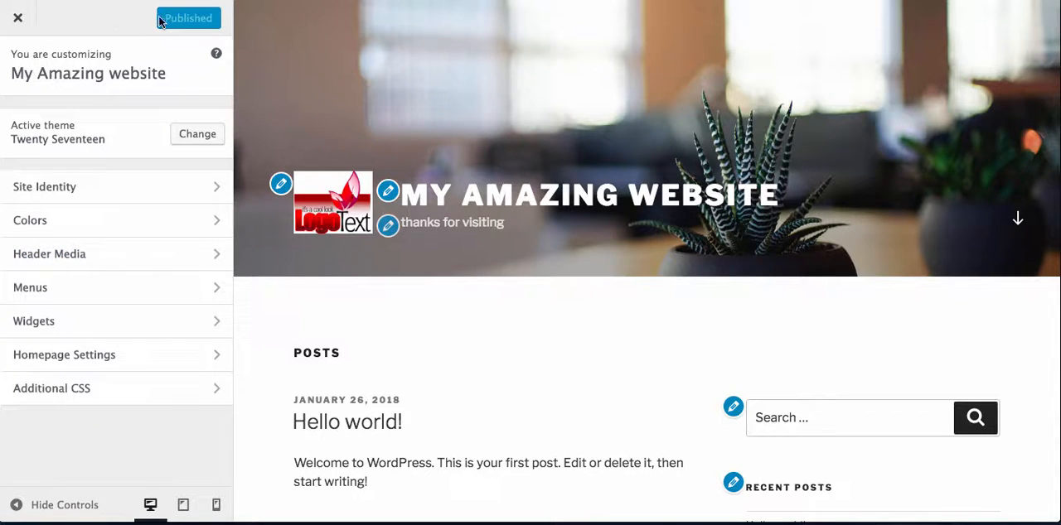
click(19, 20)
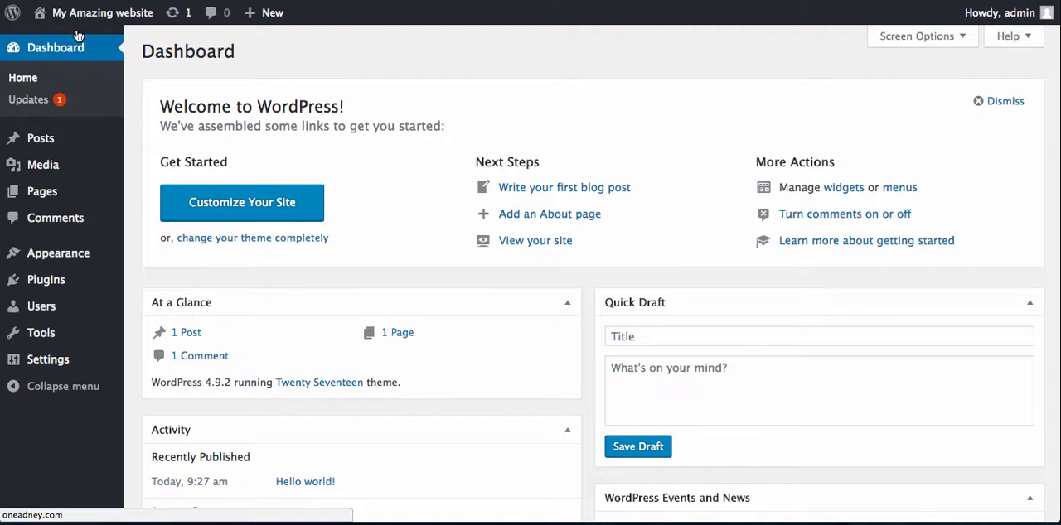
mouse_move(83, 12)
click(66, 43)
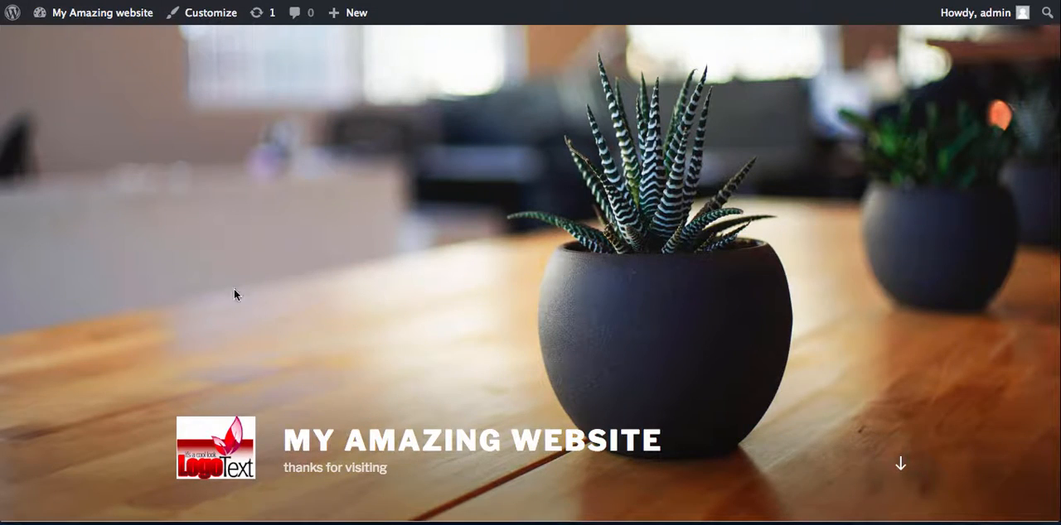
scroll(259, 359, down, 3)
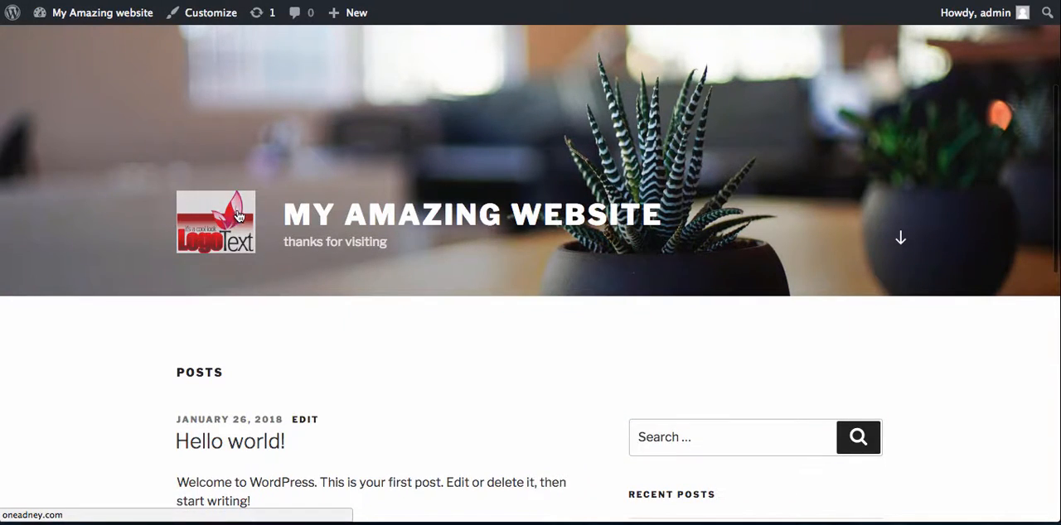
scroll(278, 251, up, 3)
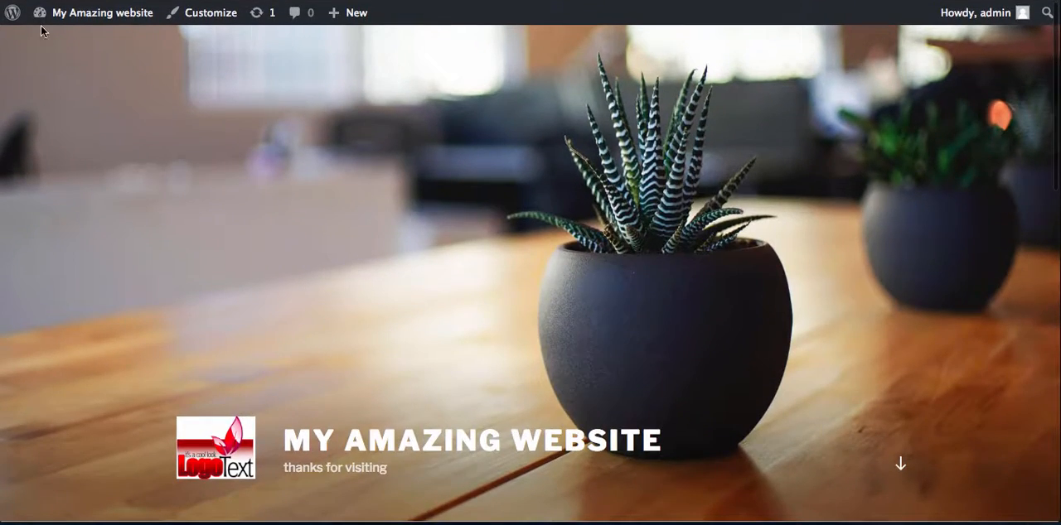
- Return to the dashboard and open the overview of installed themes
mouse_move(49, 12)
click(65, 44)
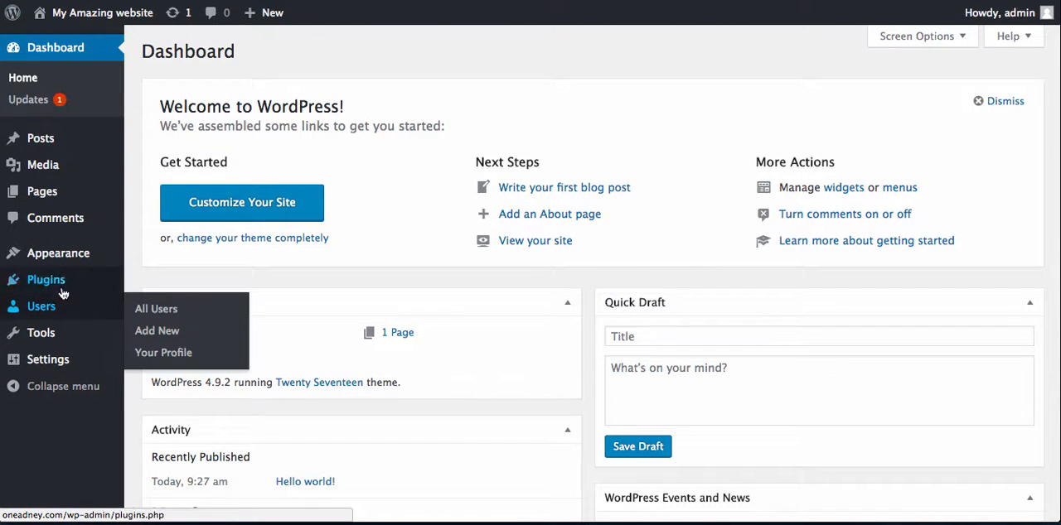
mouse_move(80, 255)
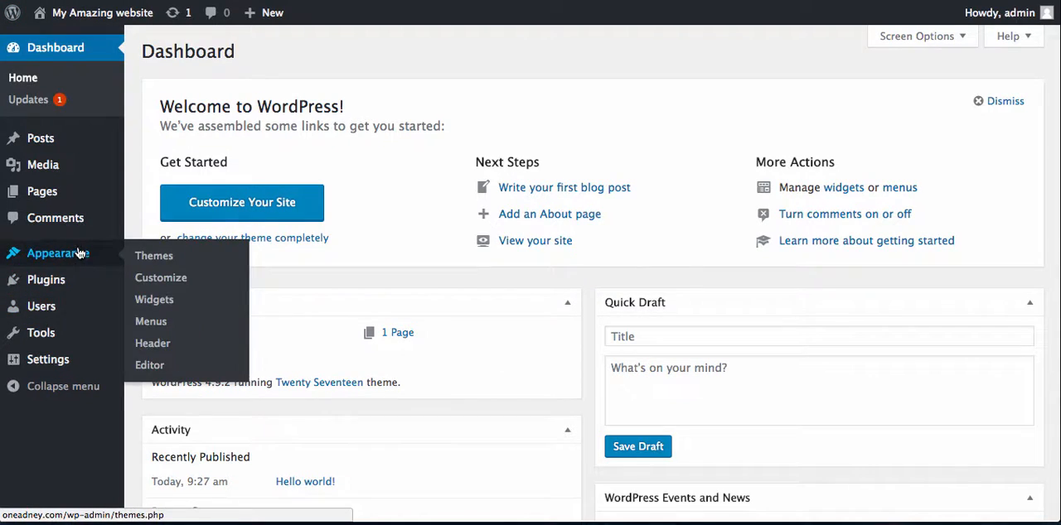
click(168, 259)
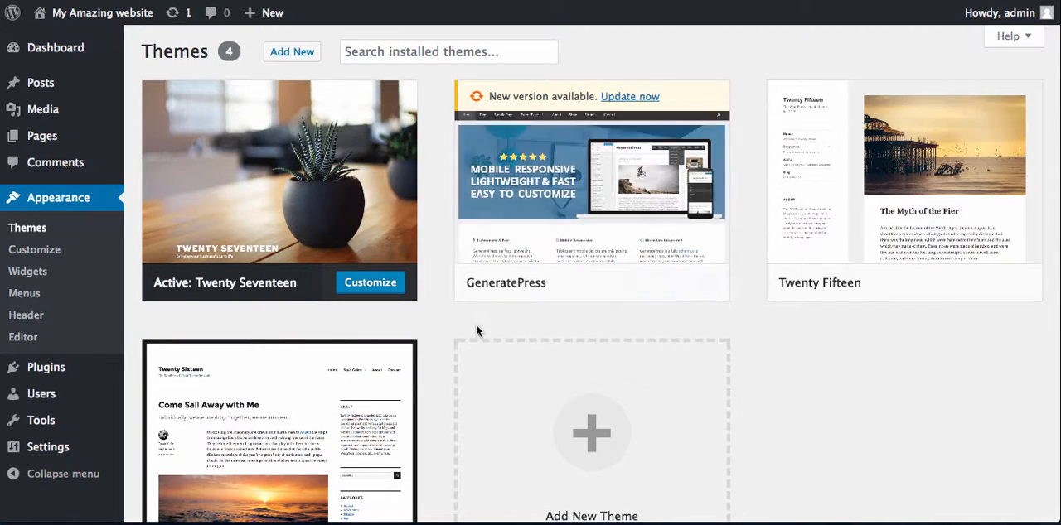
scroll(584, 421, down, 3)
scroll(585, 421, up, 3)
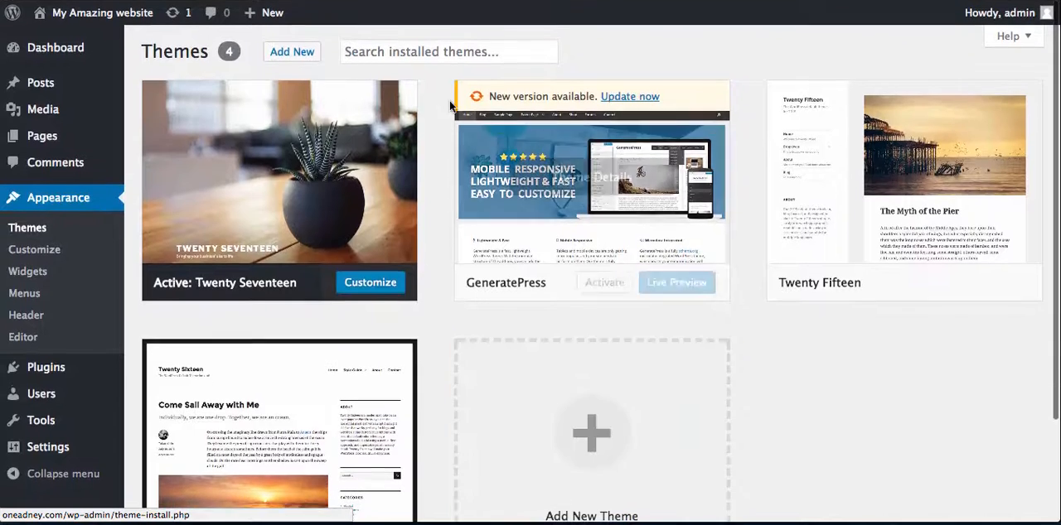
- Find the HitMag theme among the popular themes to add, install it and activate it
click(303, 53)
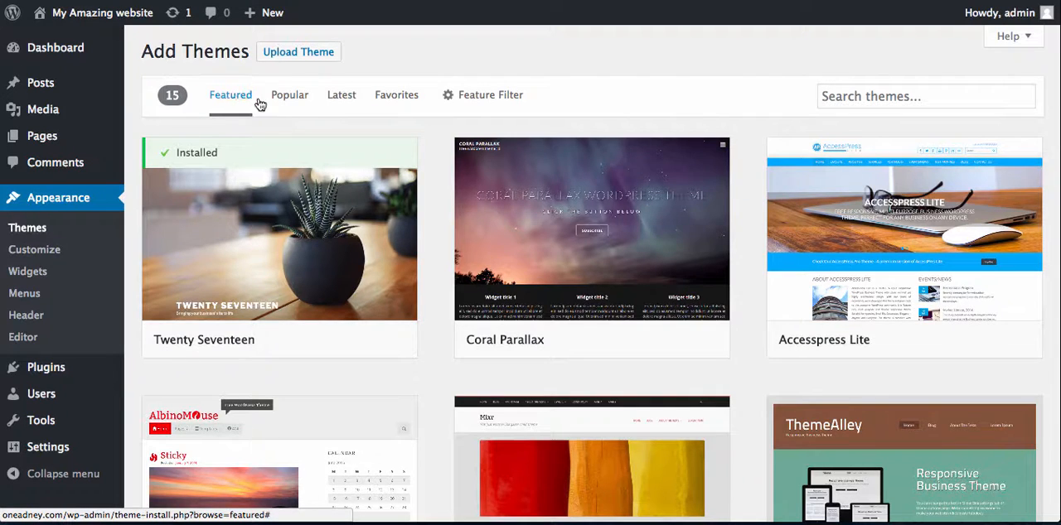
click(291, 98)
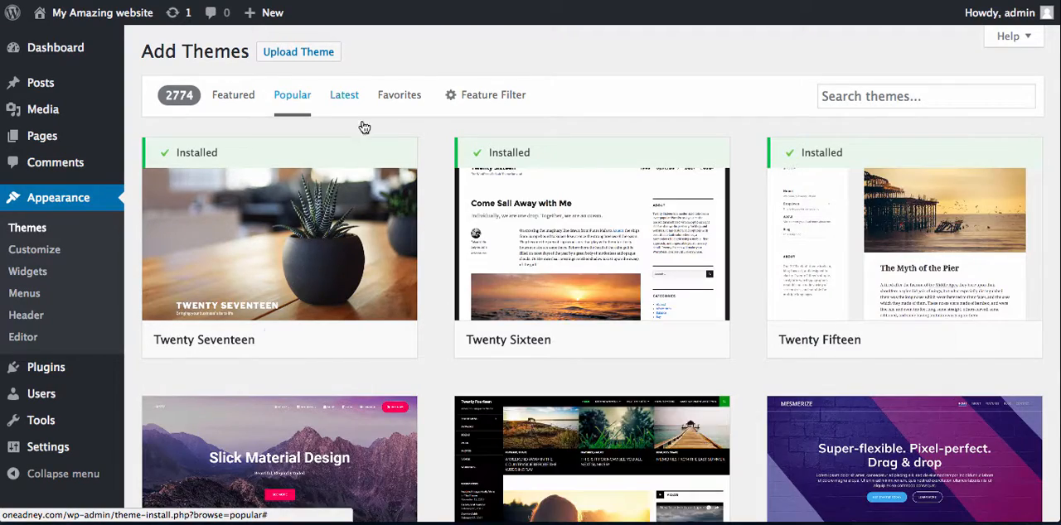
scroll(436, 240, down, 5)
scroll(435, 241, down, 5)
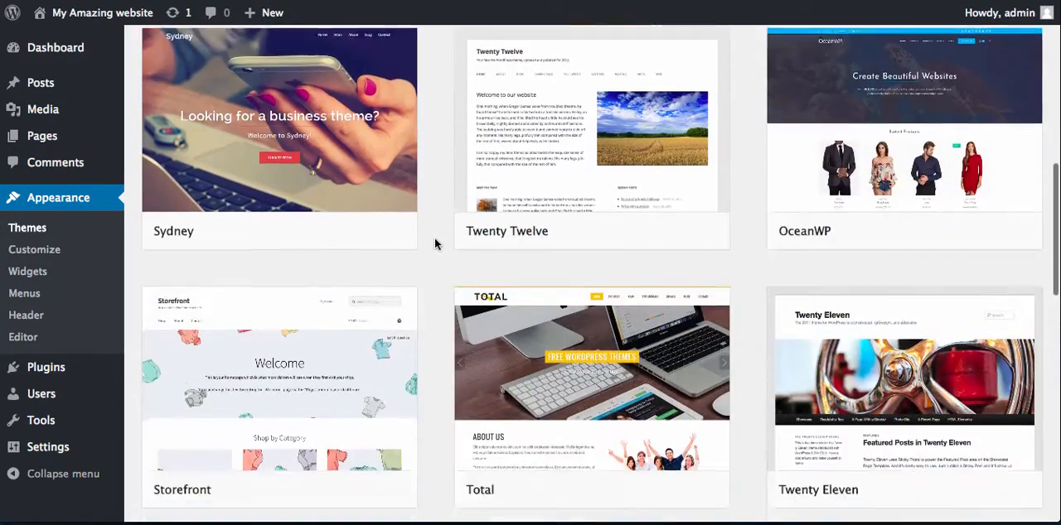
scroll(434, 239, down, 6)
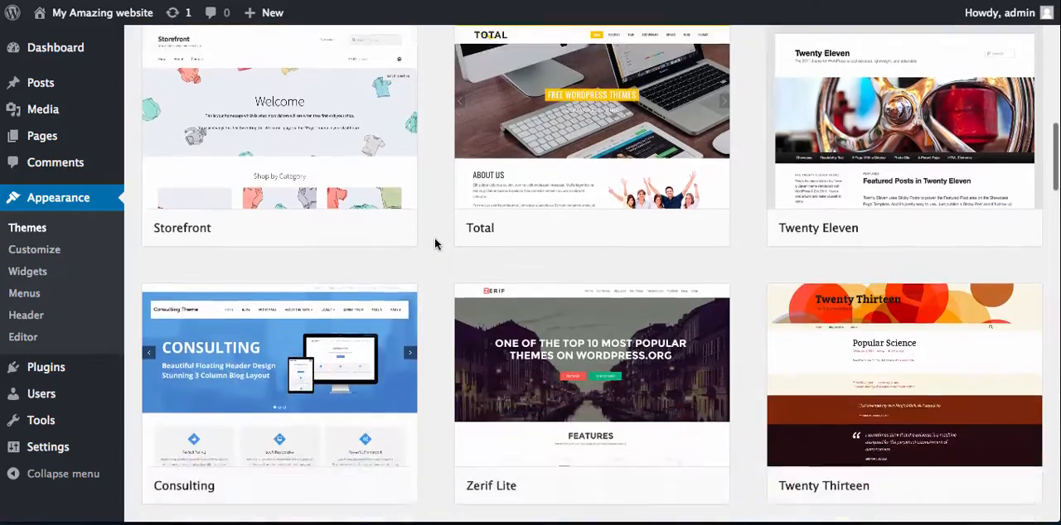
scroll(434, 243, down, 3)
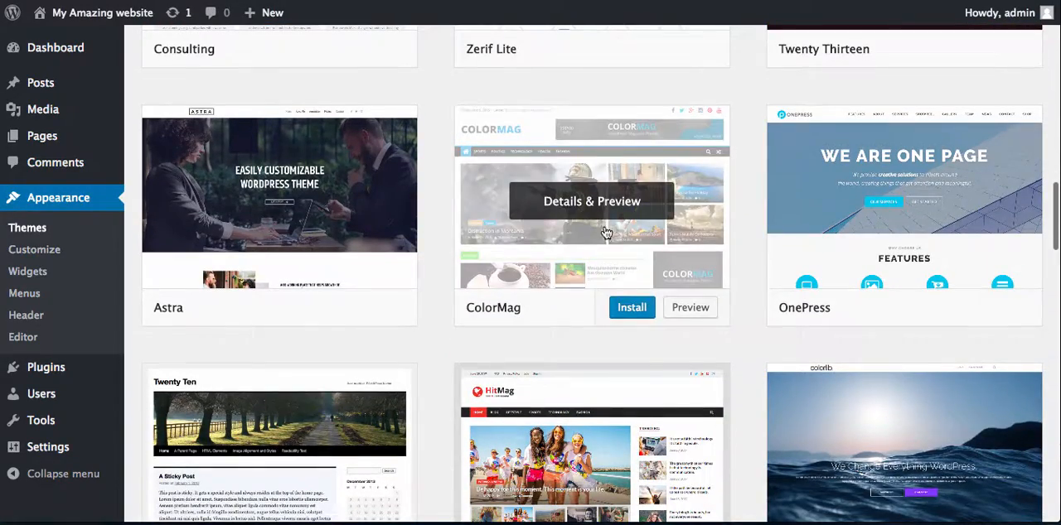
scroll(428, 333, down, 2)
scroll(429, 338, down, 1)
mouse_move(596, 288)
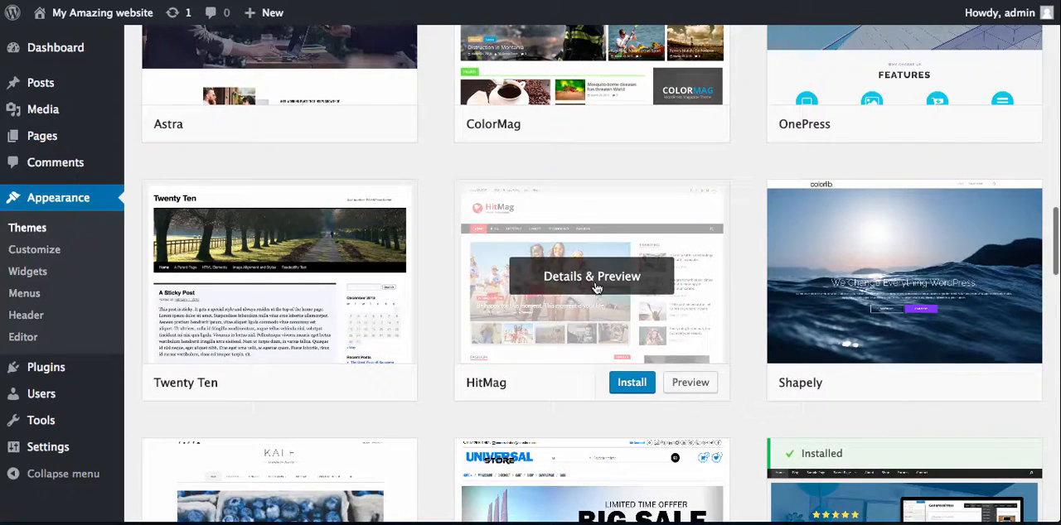
click(631, 383)
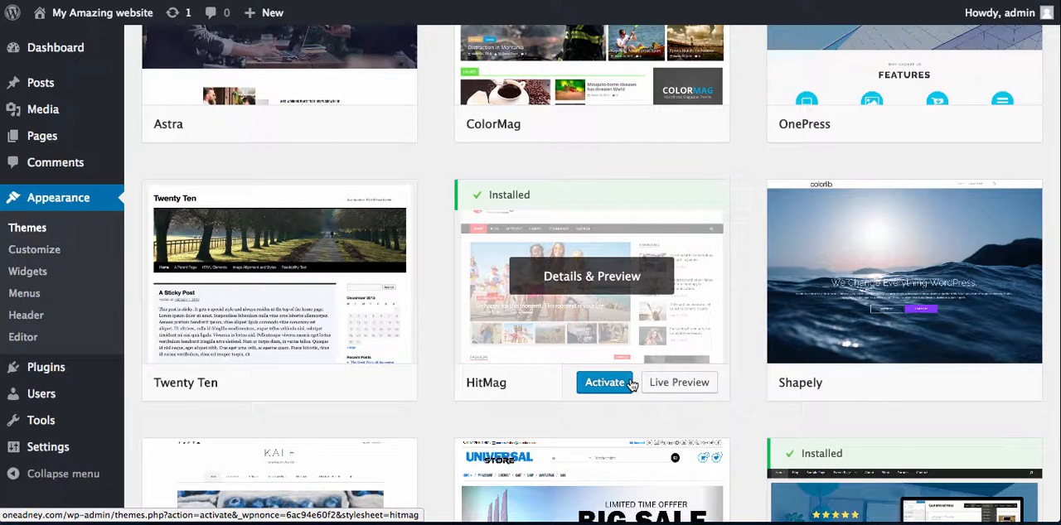
click(621, 386)
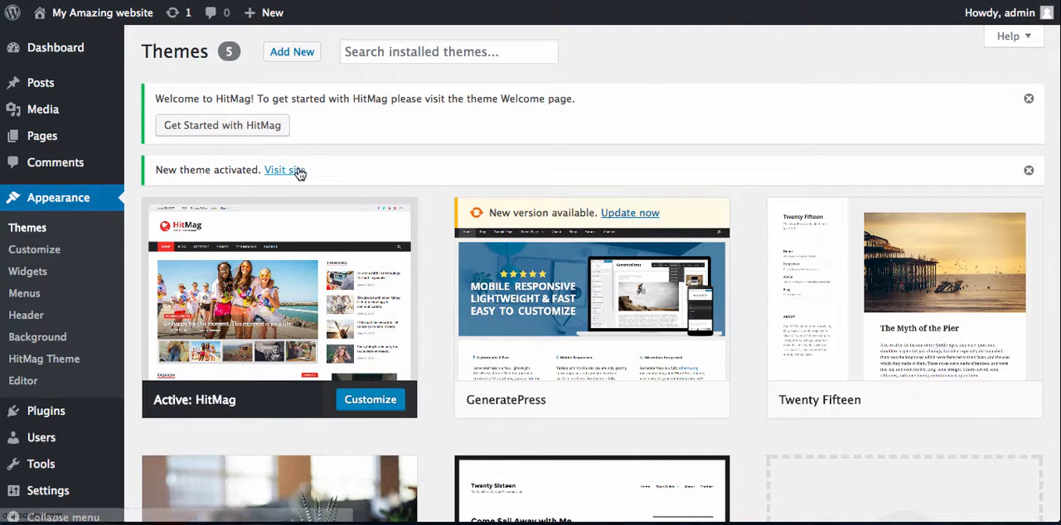
- Visit the site to examine its front page in the HitMag theme
mouse_move(103, 22)
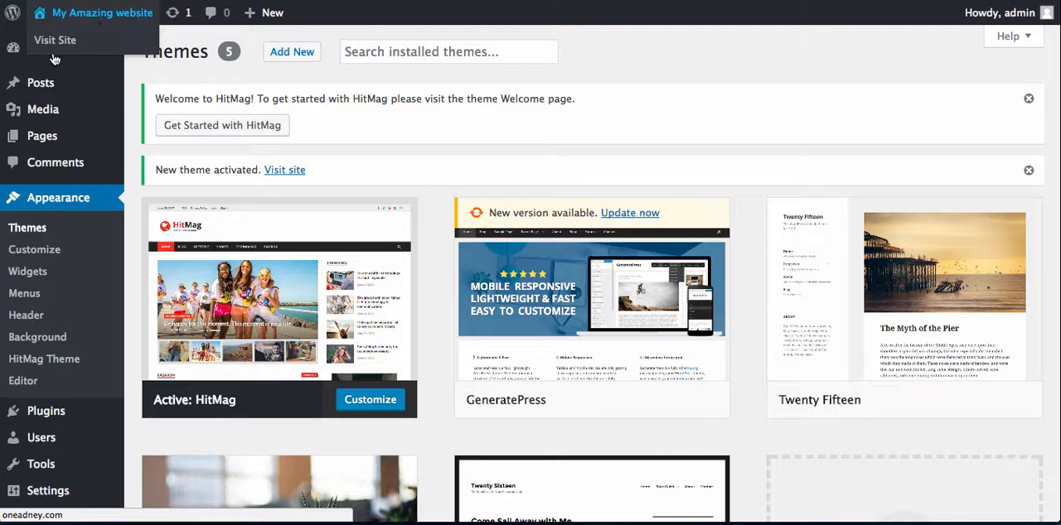
click(283, 173)
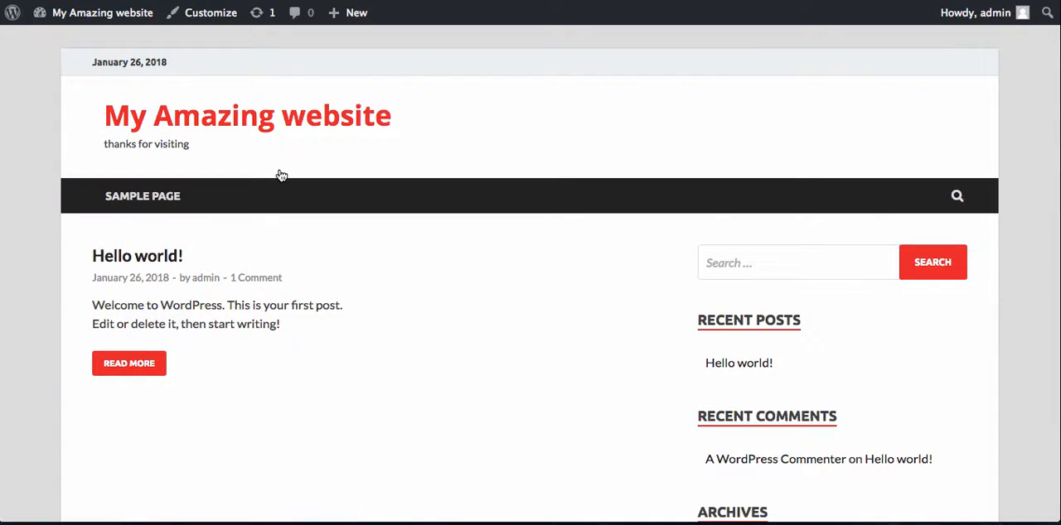
scroll(398, 294, down, 6)
scroll(398, 293, up, 6)
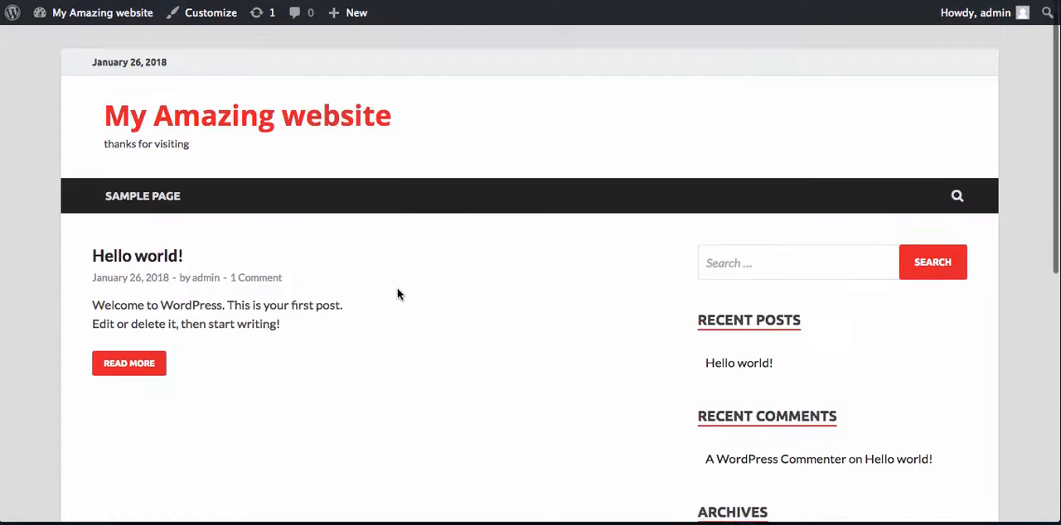
- Customize the HitMag theme's site identity by selecting CoolLogoText_j.png from the media library as the logo
click(219, 17)
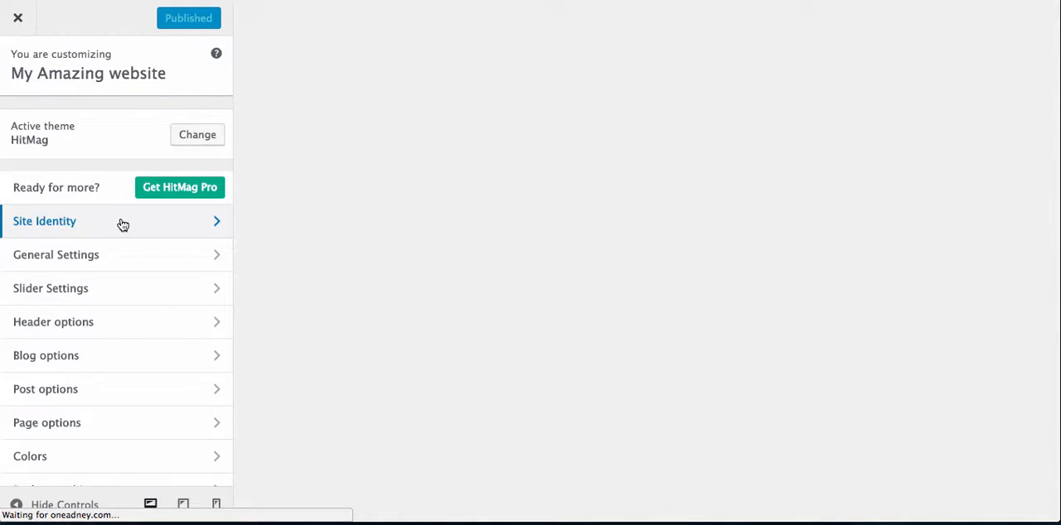
click(122, 224)
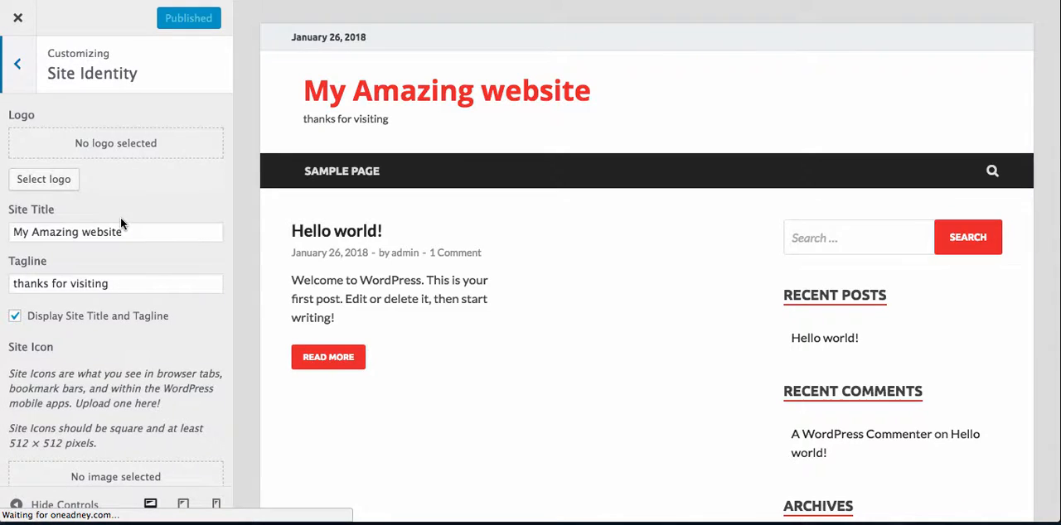
click(73, 179)
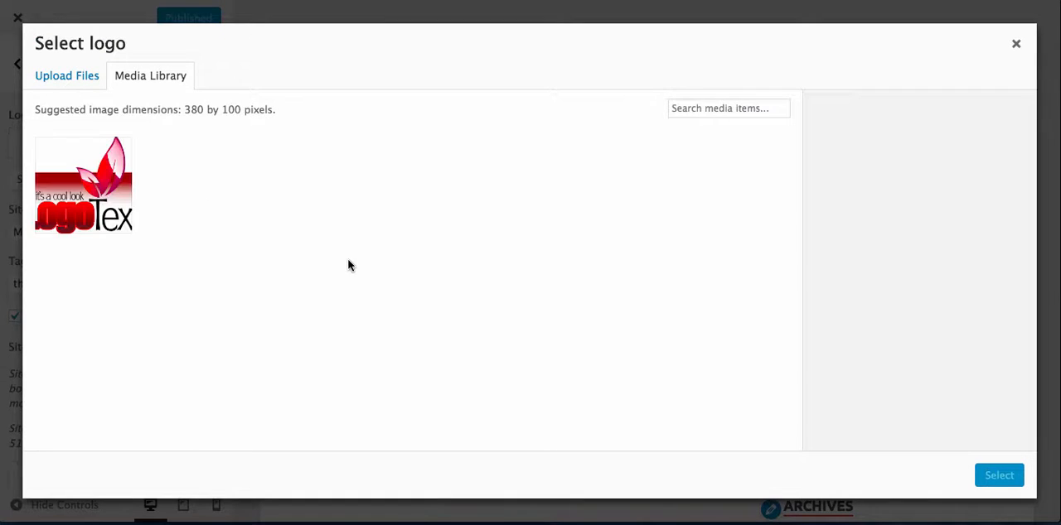
click(112, 208)
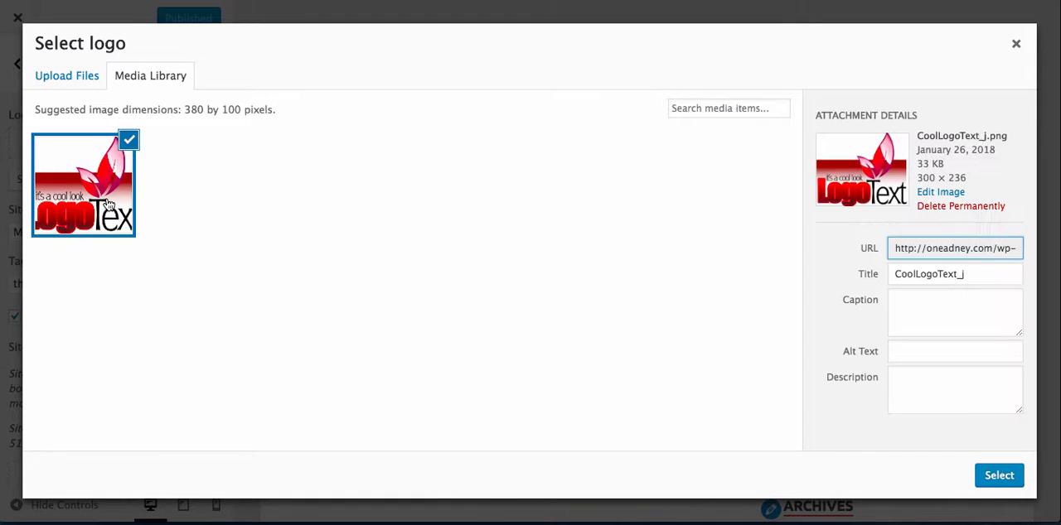
click(1000, 474)
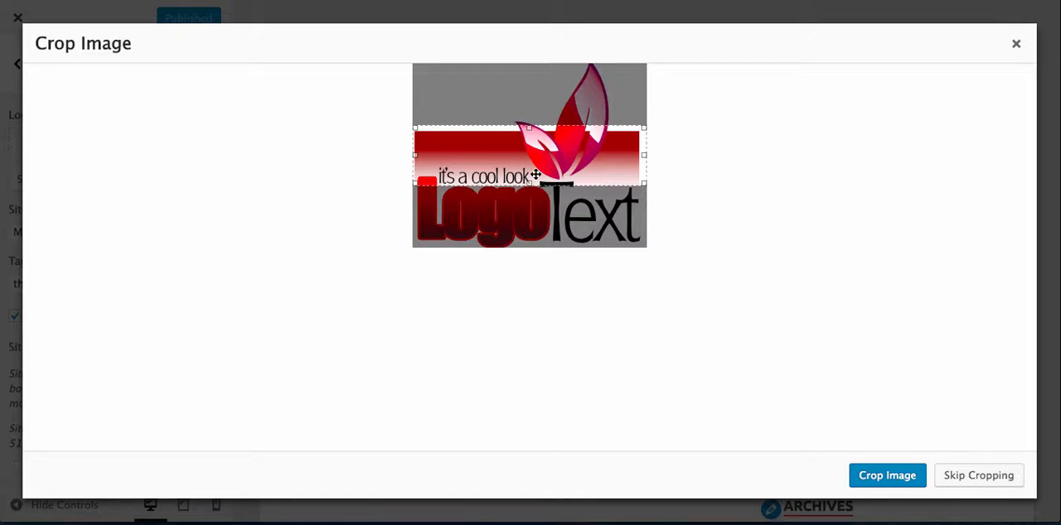
- Crop the logo image to its lower part, keeping the "it's a cool look" line and the LogoText lettering
drag(519, 184, 524, 233)
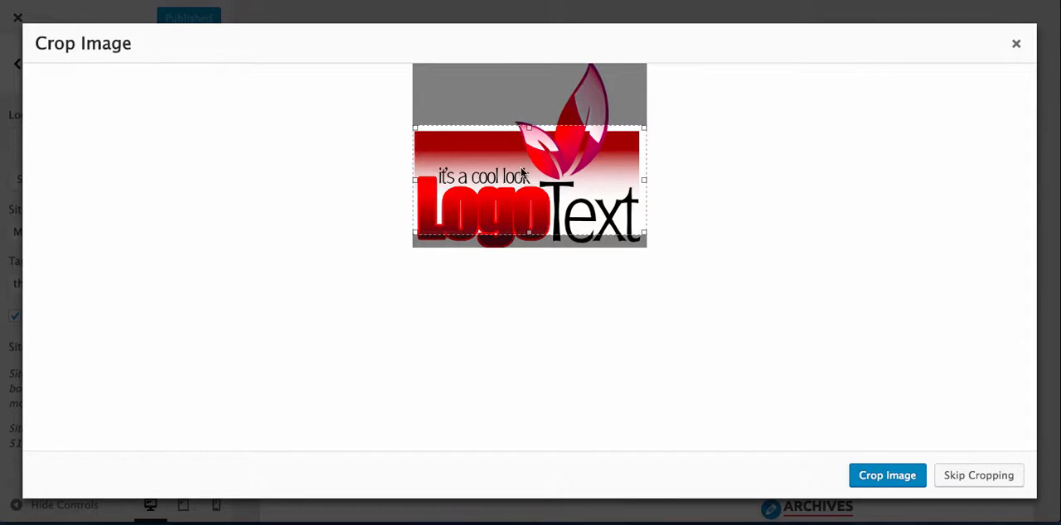
drag(528, 129, 528, 164)
drag(528, 205, 528, 235)
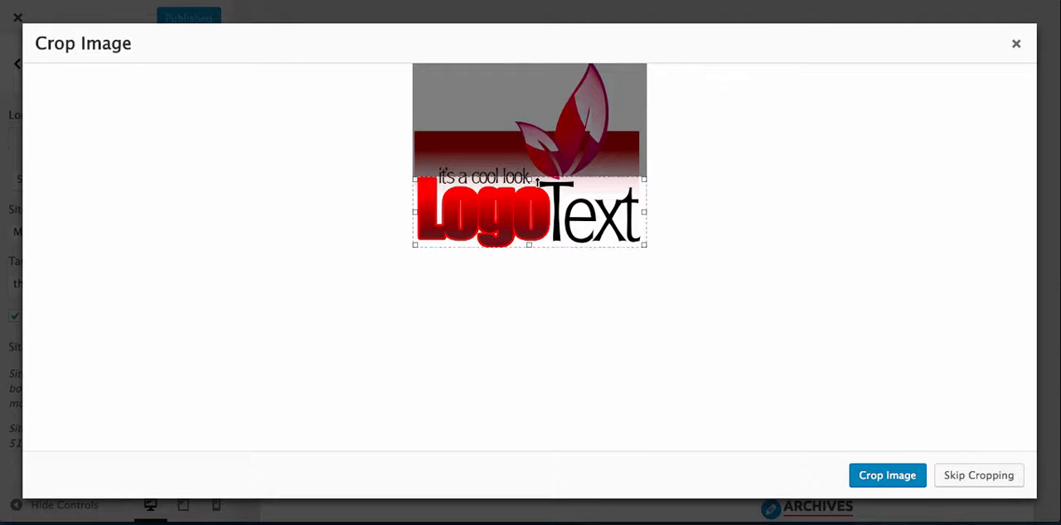
drag(534, 177, 534, 168)
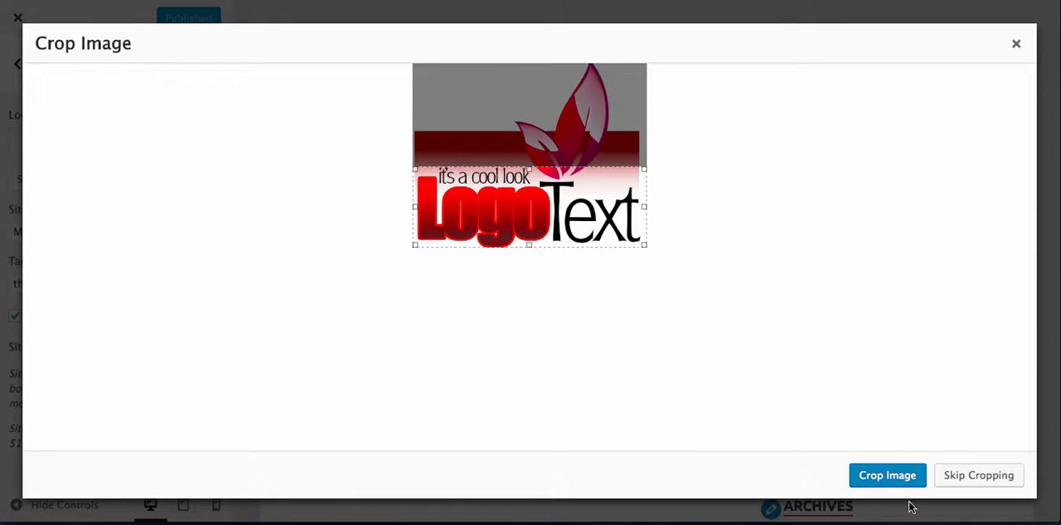
click(905, 476)
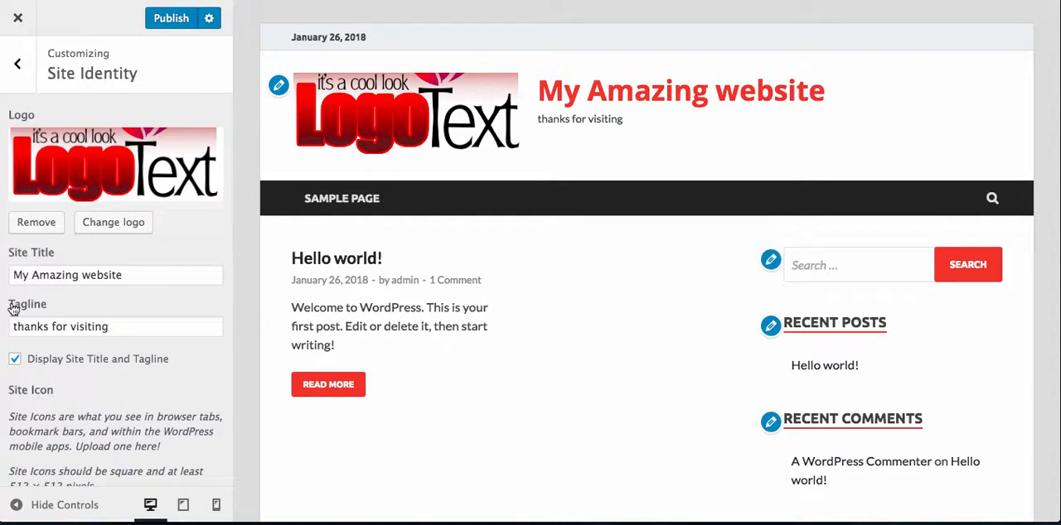
- Turn the display of the site title and tagline off and back on, and publish the site identity changes
click(15, 359)
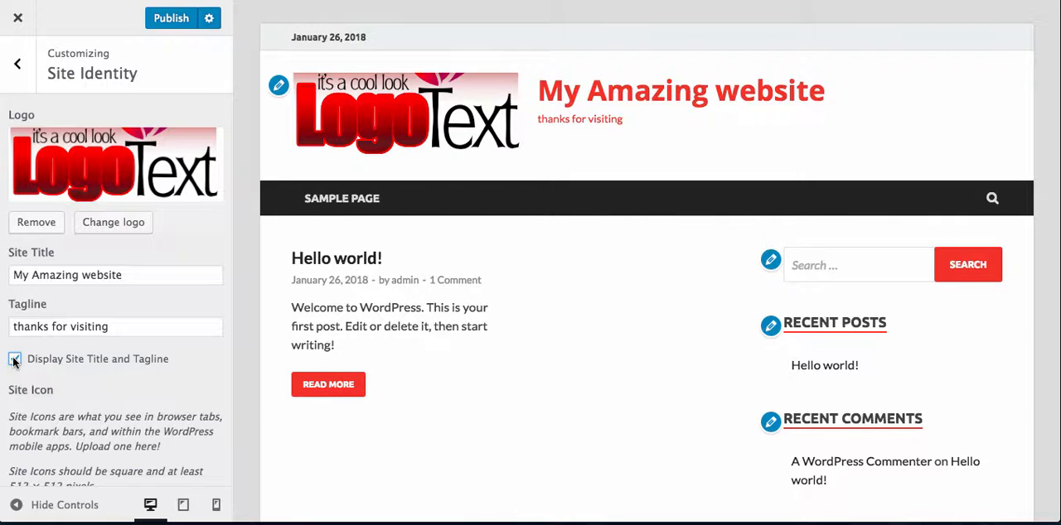
click(15, 360)
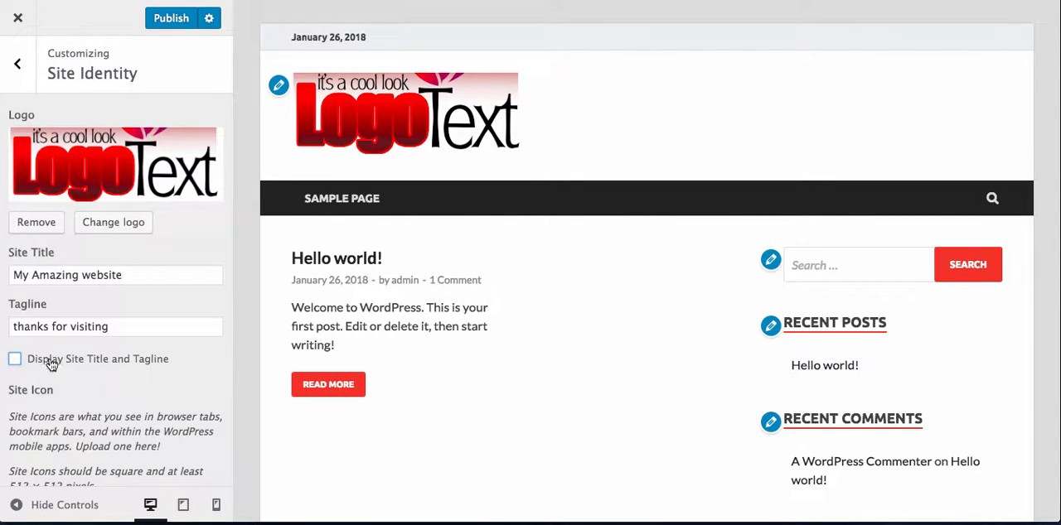
click(15, 360)
click(173, 20)
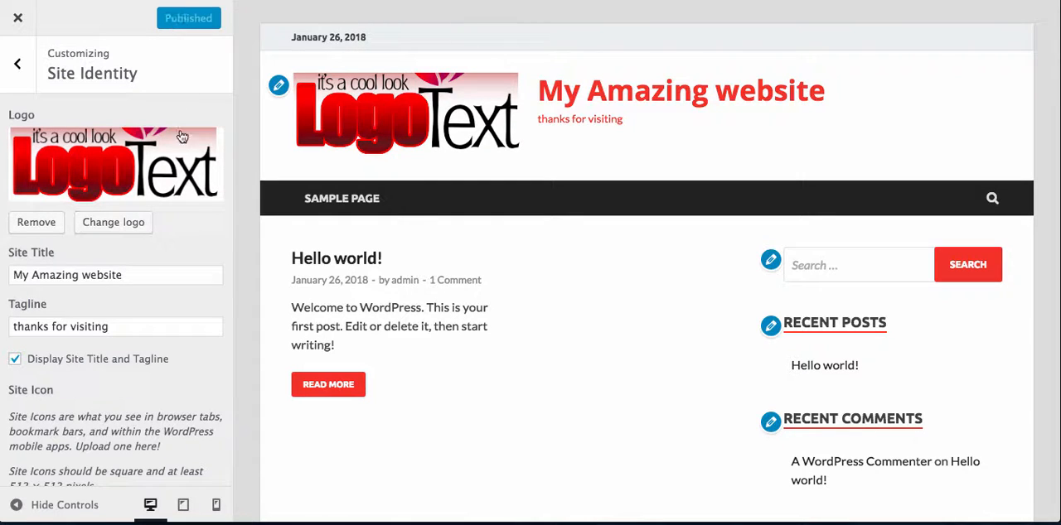
click(17, 64)
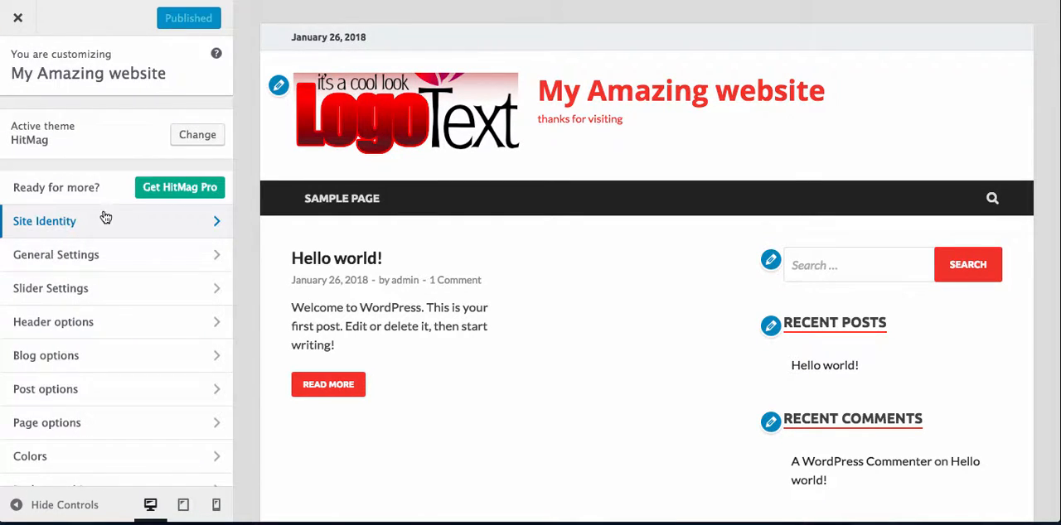
click(121, 330)
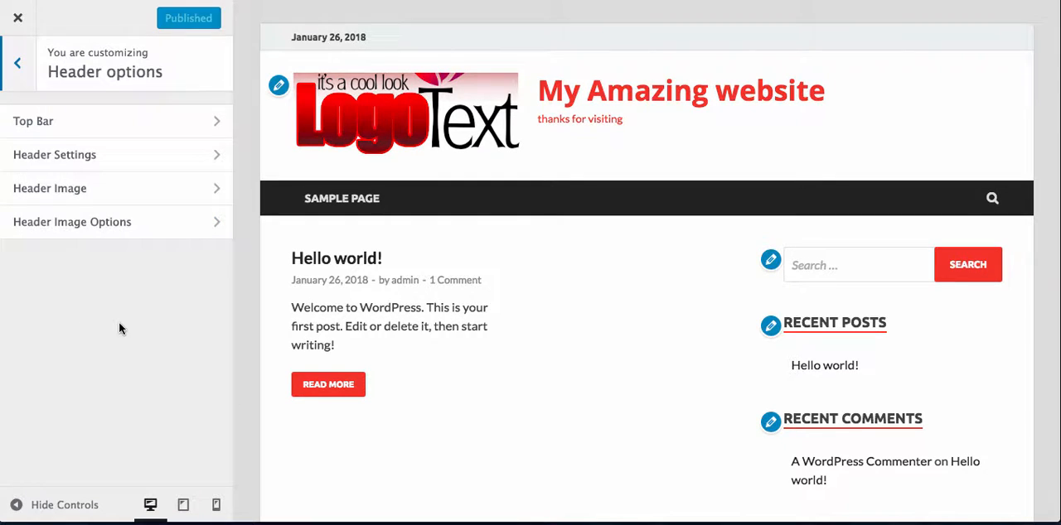
click(149, 198)
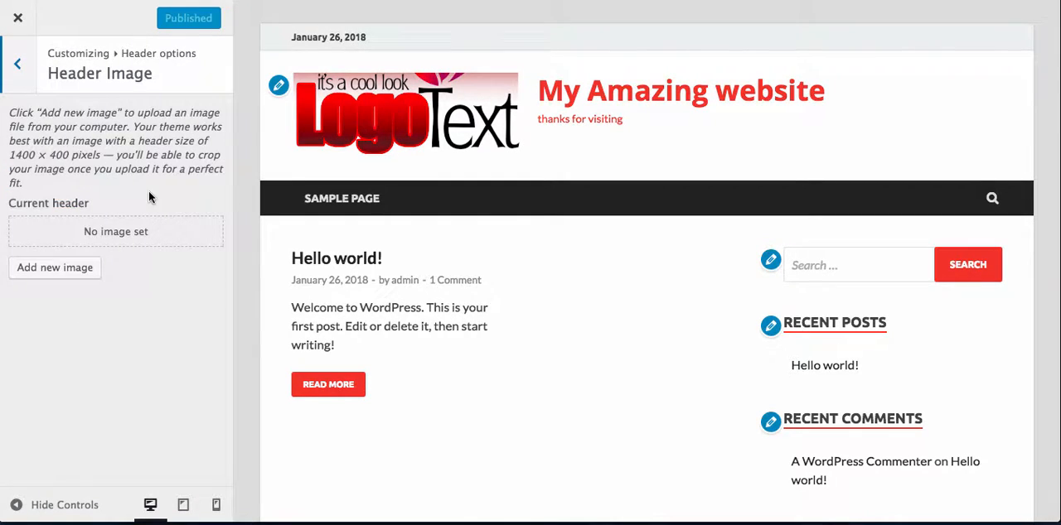
click(81, 272)
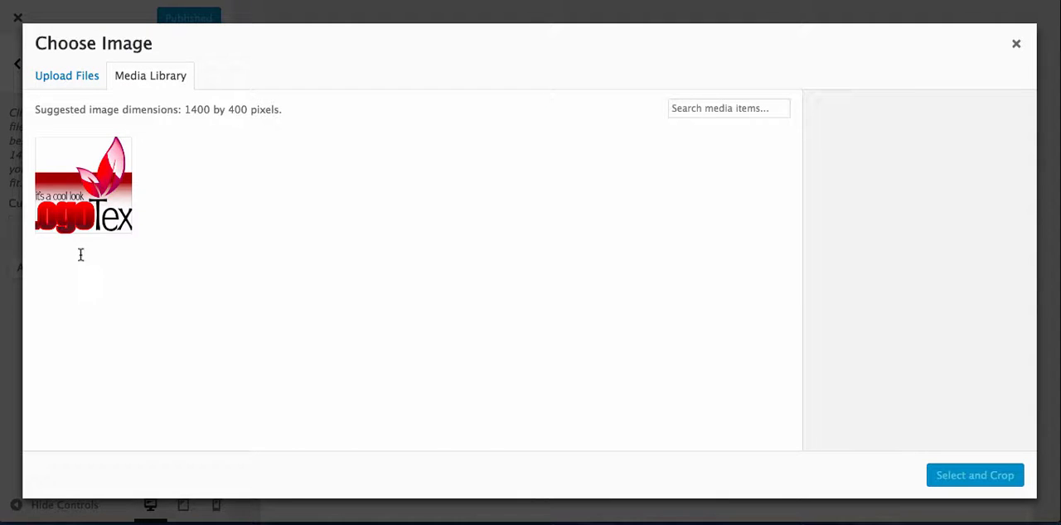
click(77, 77)
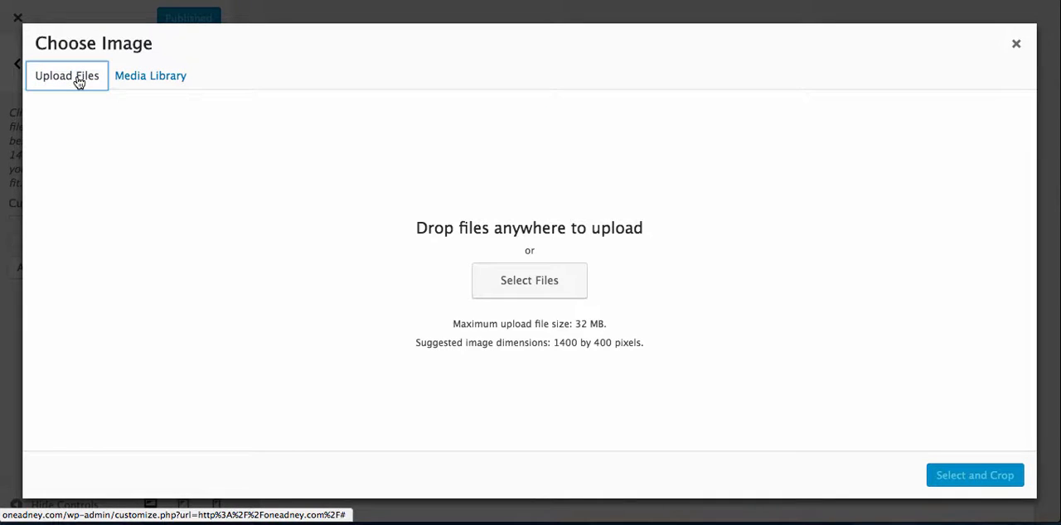
click(543, 284)
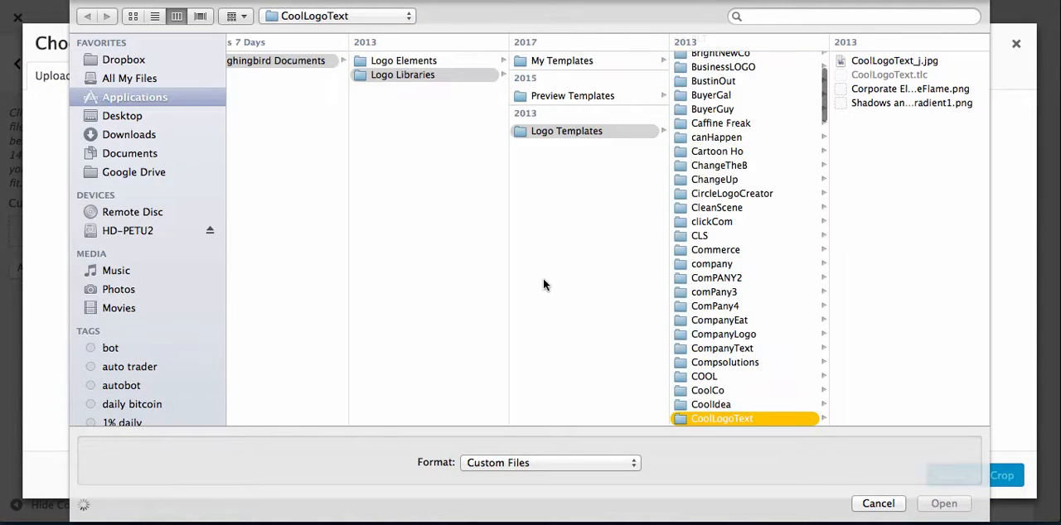
click(131, 134)
click(330, 98)
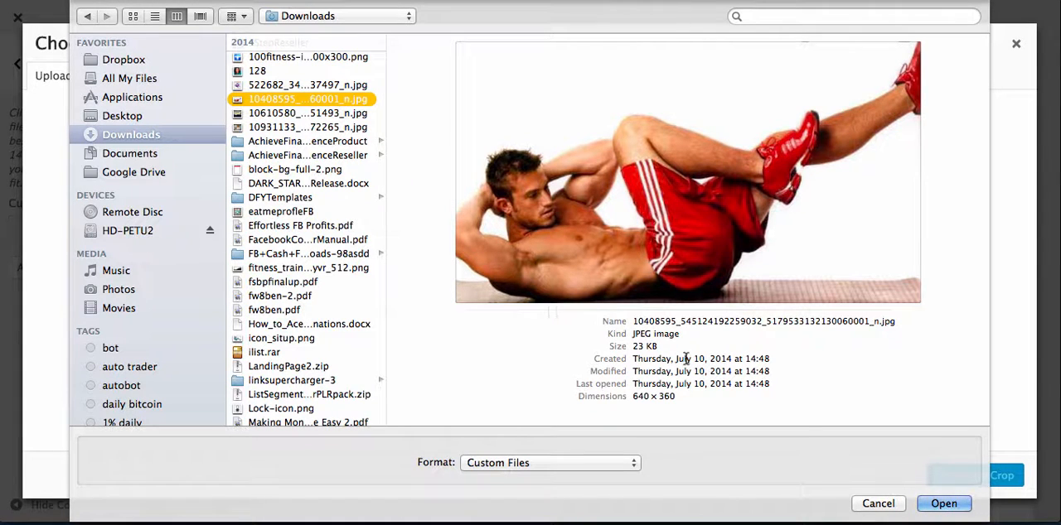
click(953, 505)
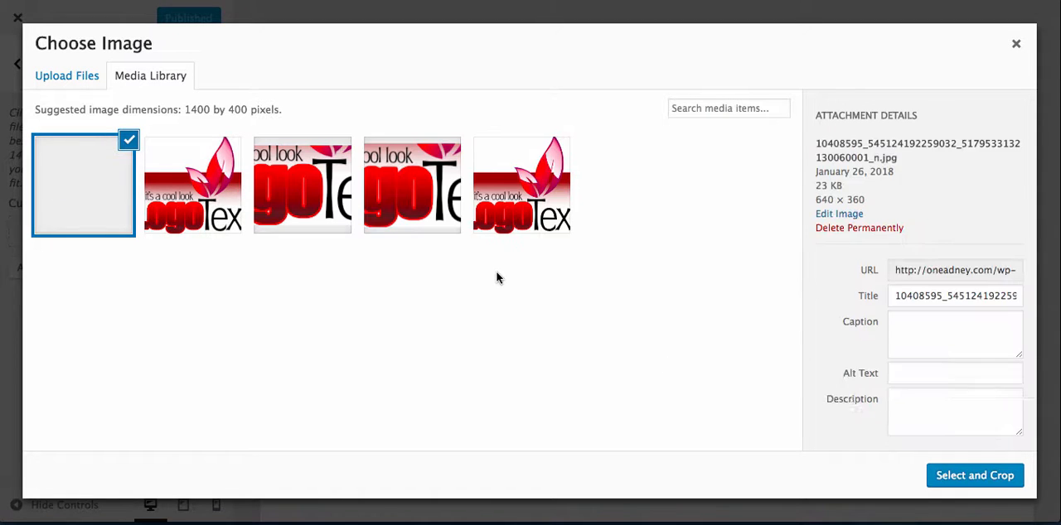
- Select the uploaded picture as header image, try adjusting its crop area, and use it without cropping
click(955, 478)
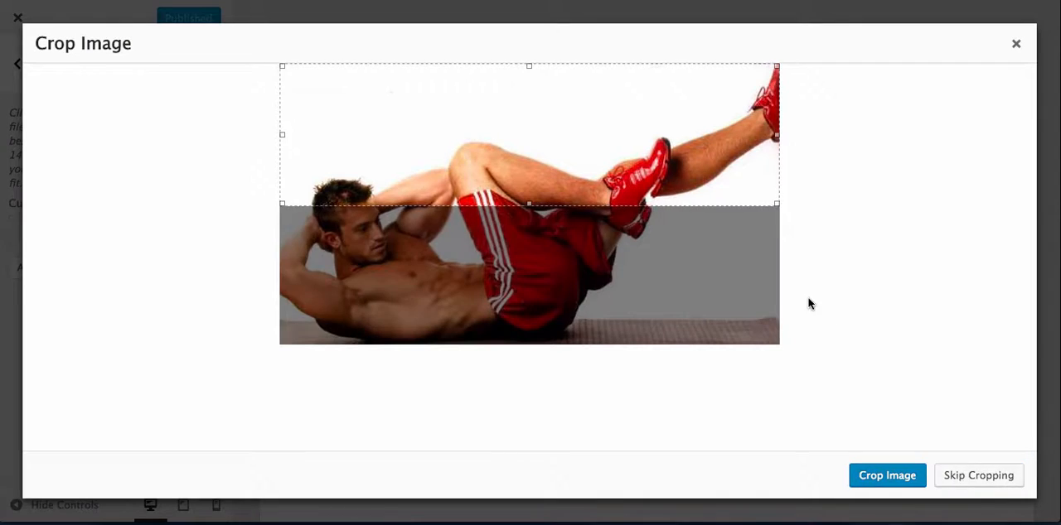
drag(537, 132, 534, 251)
drag(535, 209, 530, 63)
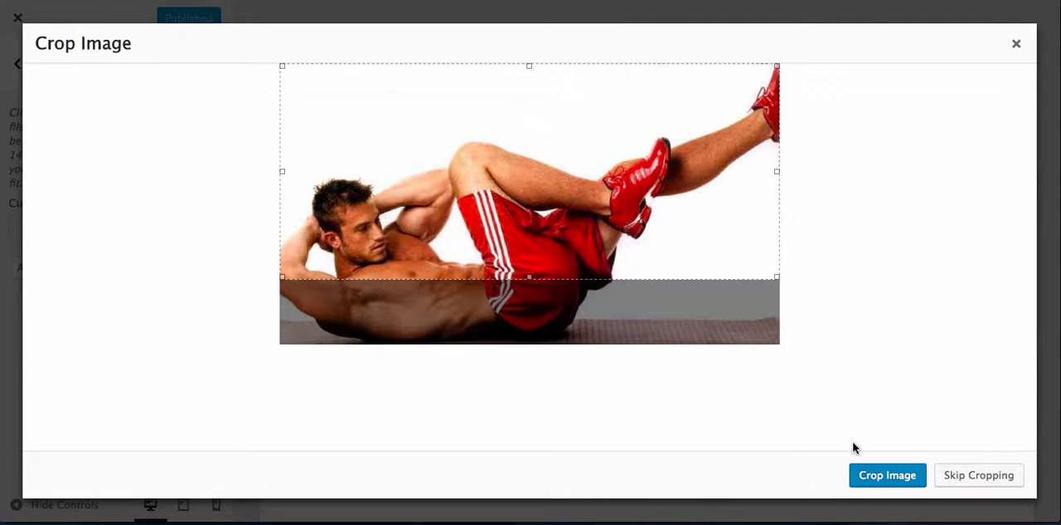
mouse_move(516, 165)
mouse_down()
mouse_move(516, 251)
mouse_move(528, 155)
mouse_move(531, 266)
mouse_move(536, 163)
mouse_up()
click(978, 476)
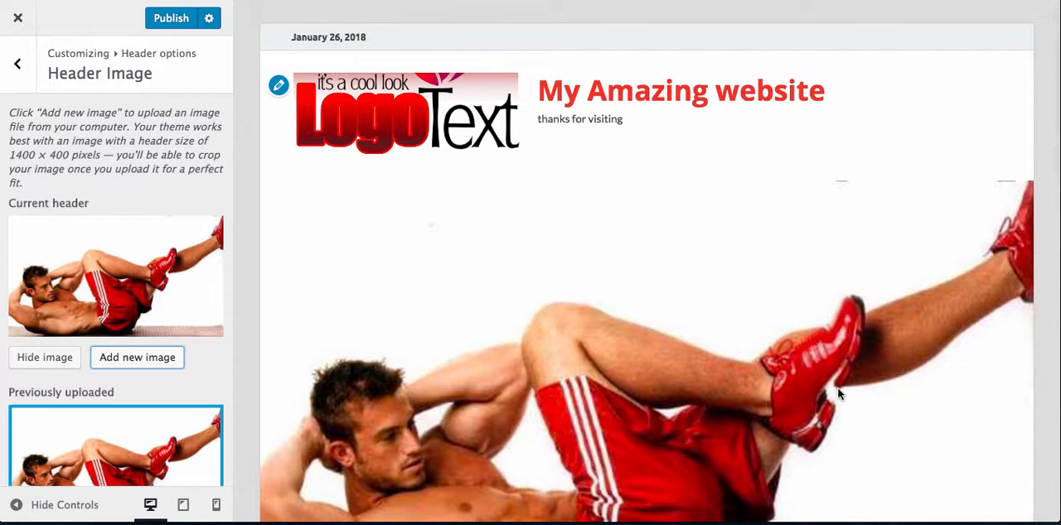
- Check the new header image in the page preview and publish it
scroll(793, 318, down, 10)
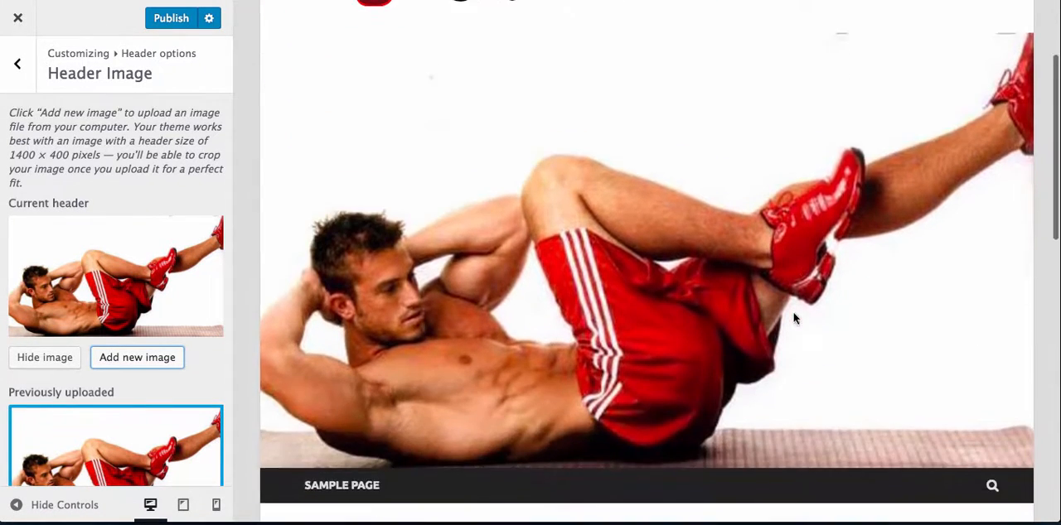
scroll(793, 318, up, 10)
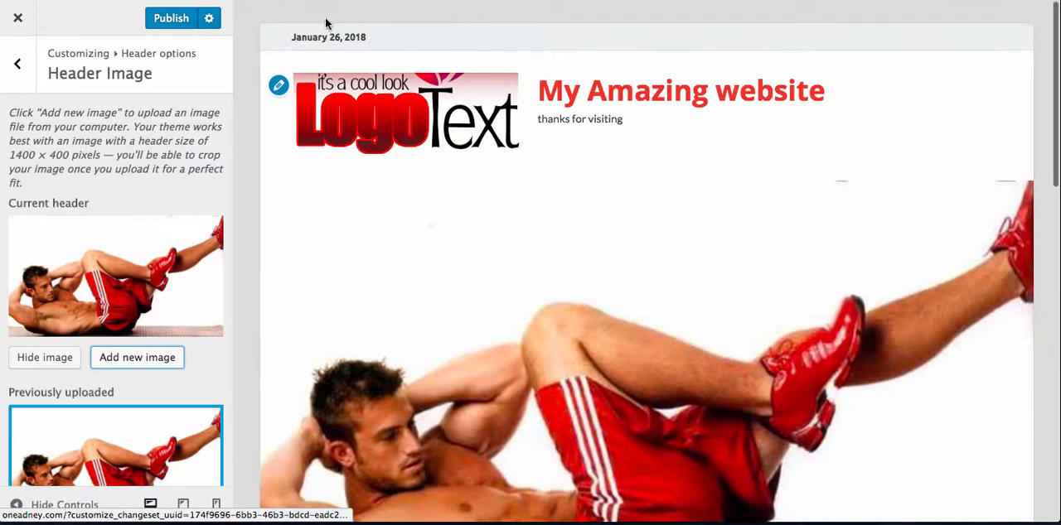
click(169, 18)
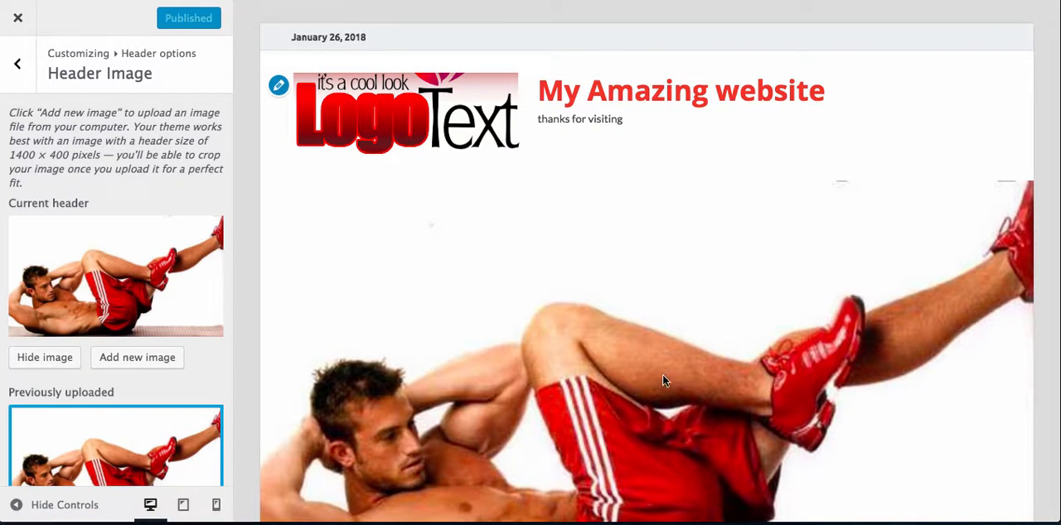
scroll(544, 298, down, 5)
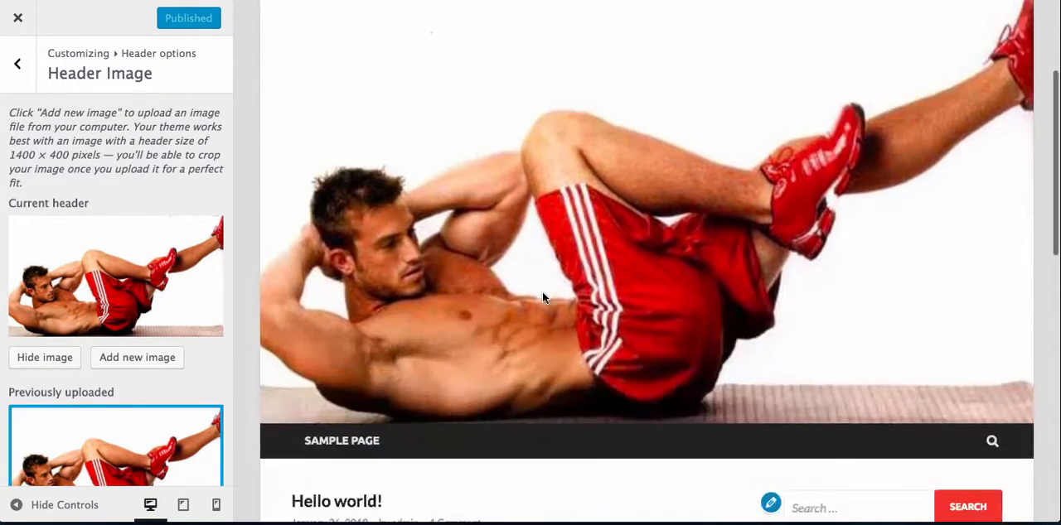
scroll(543, 299, up, 2)
scroll(544, 298, up, 3)
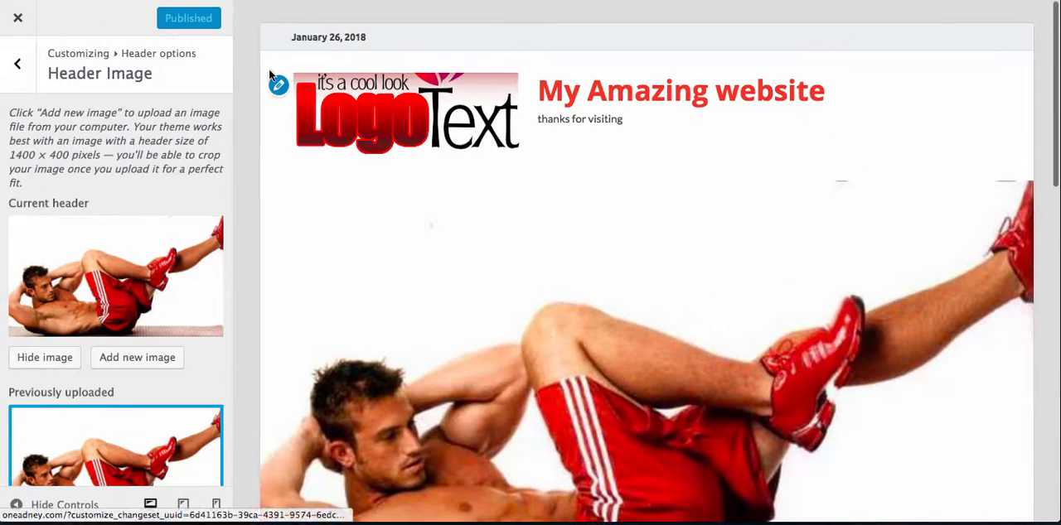
- Leave the header options and look at the theme's Colors settings
click(17, 64)
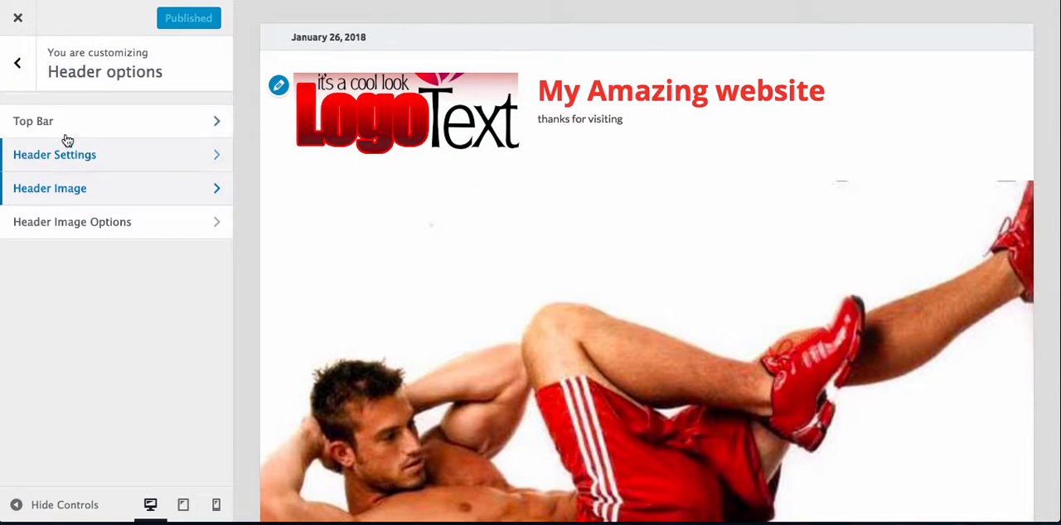
click(17, 66)
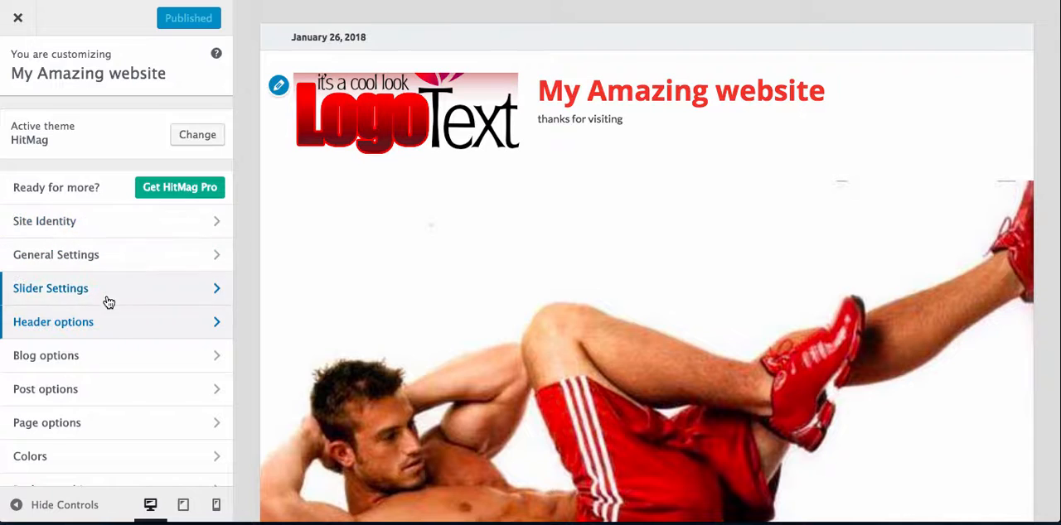
click(95, 457)
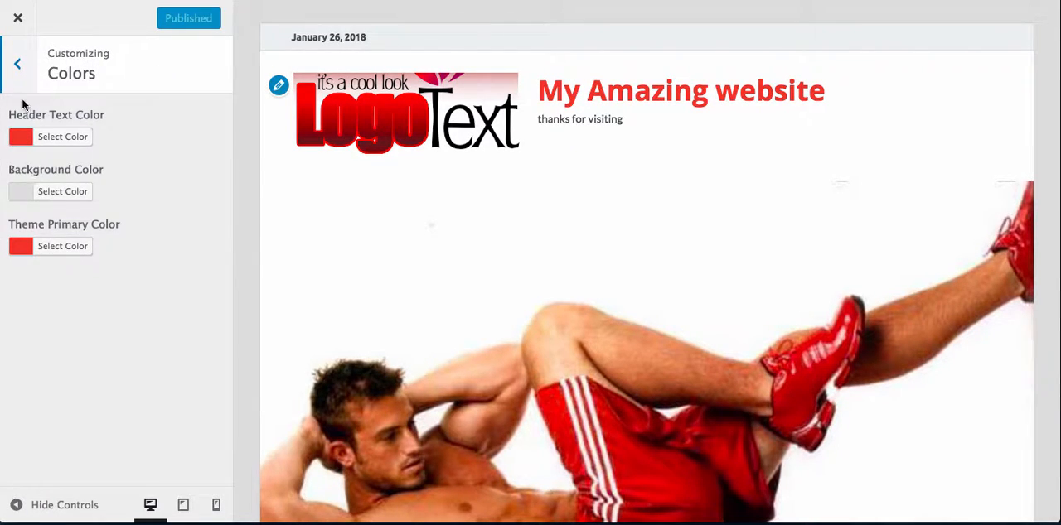
click(17, 67)
- In the blog options, try the left-sidebar alignment, choose the full-width layout without a sidebar, and check it in the preview
click(118, 363)
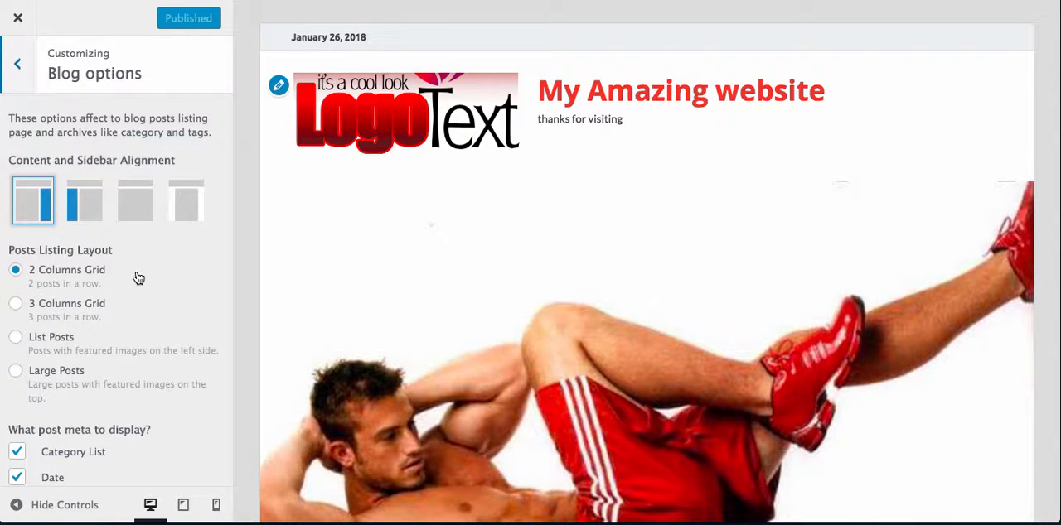
scroll(402, 278, down, 6)
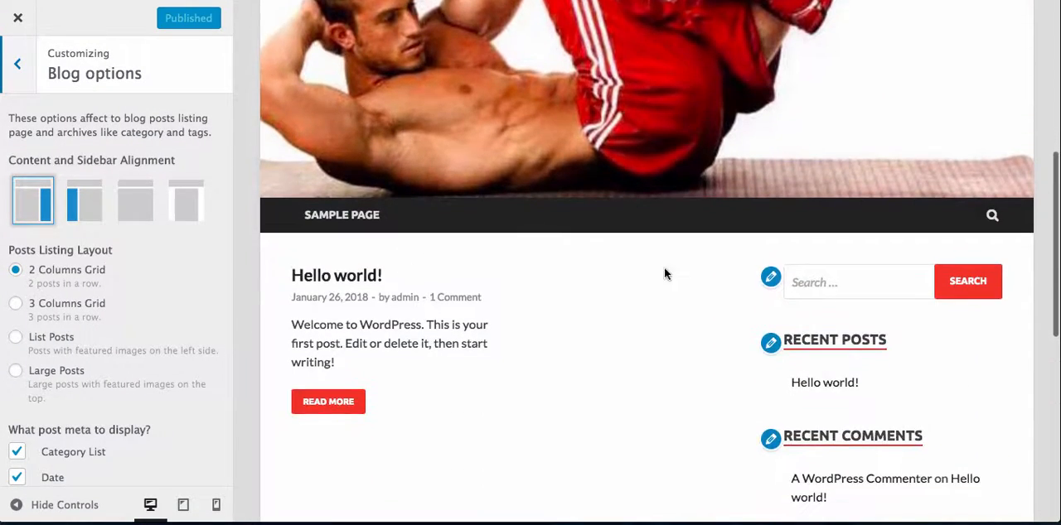
click(83, 200)
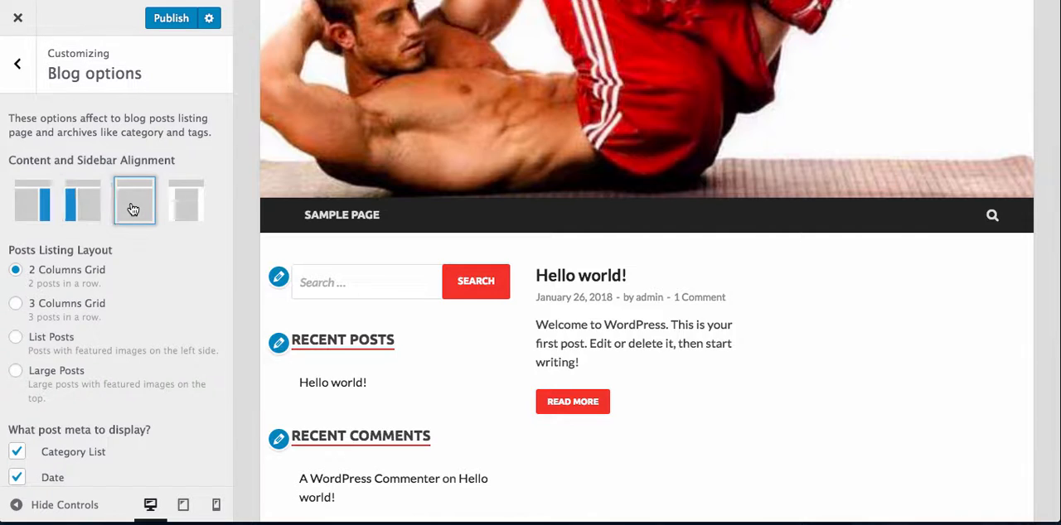
click(132, 208)
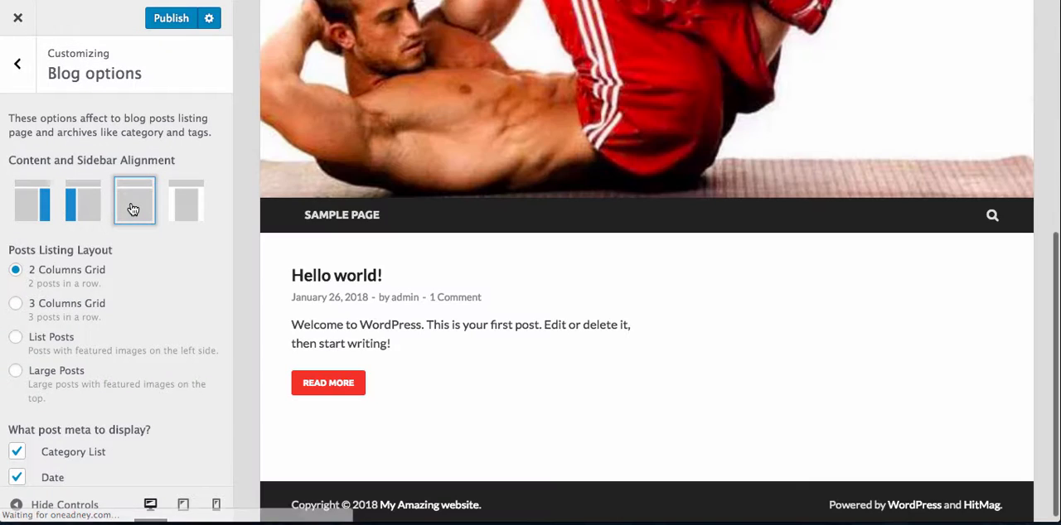
scroll(469, 322, down, 1)
scroll(470, 322, up, 2)
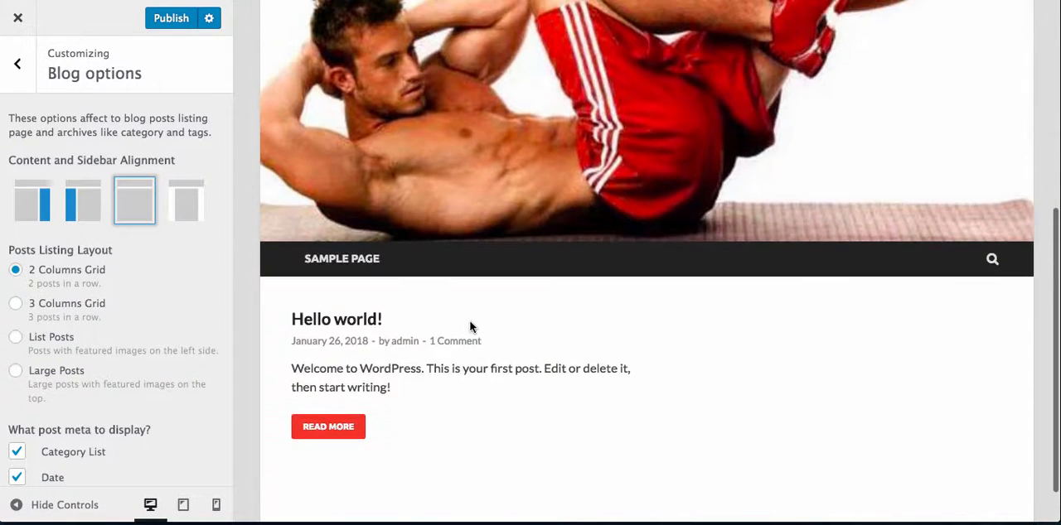
scroll(470, 323, down, 2)
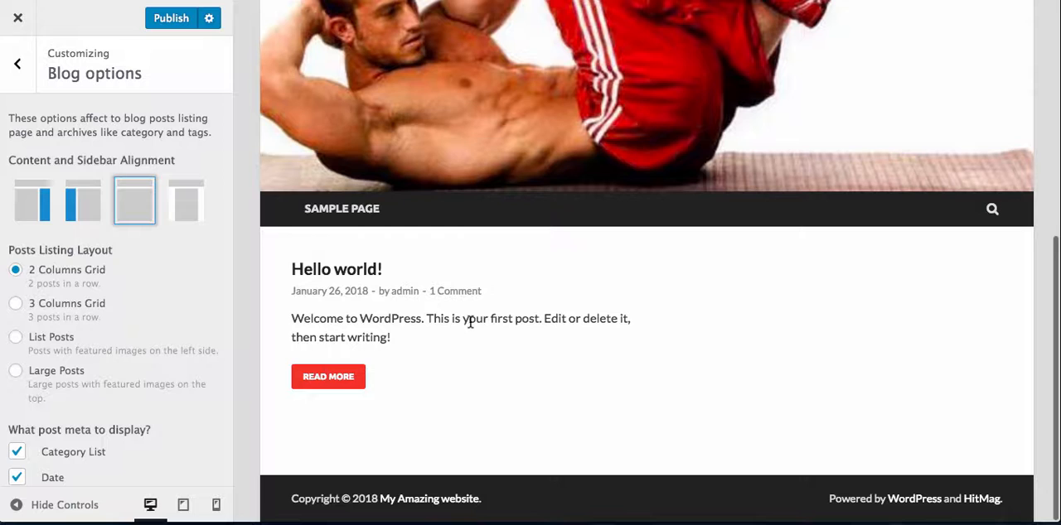
- Publish the full-width blog layout, close the customizer and check the live home page down to its footer
click(174, 18)
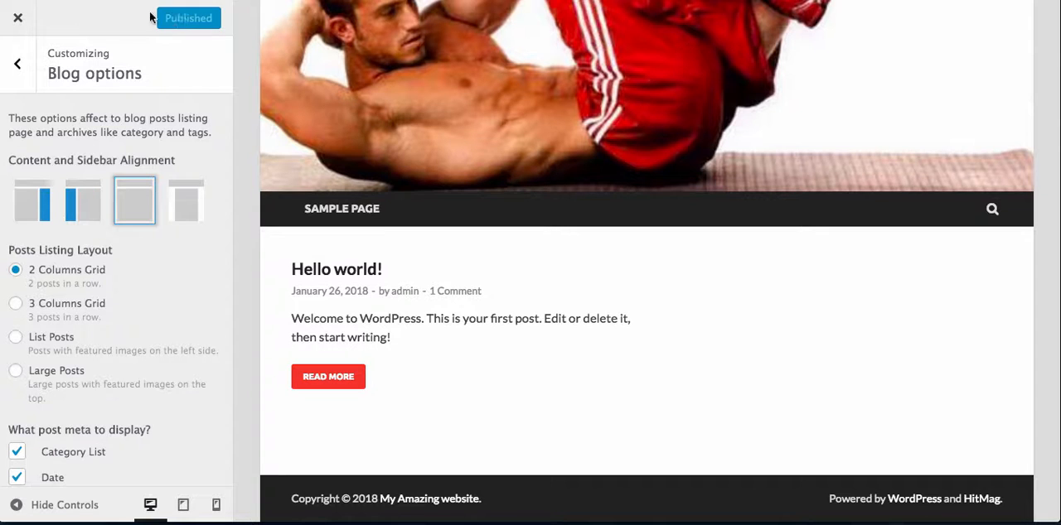
click(17, 20)
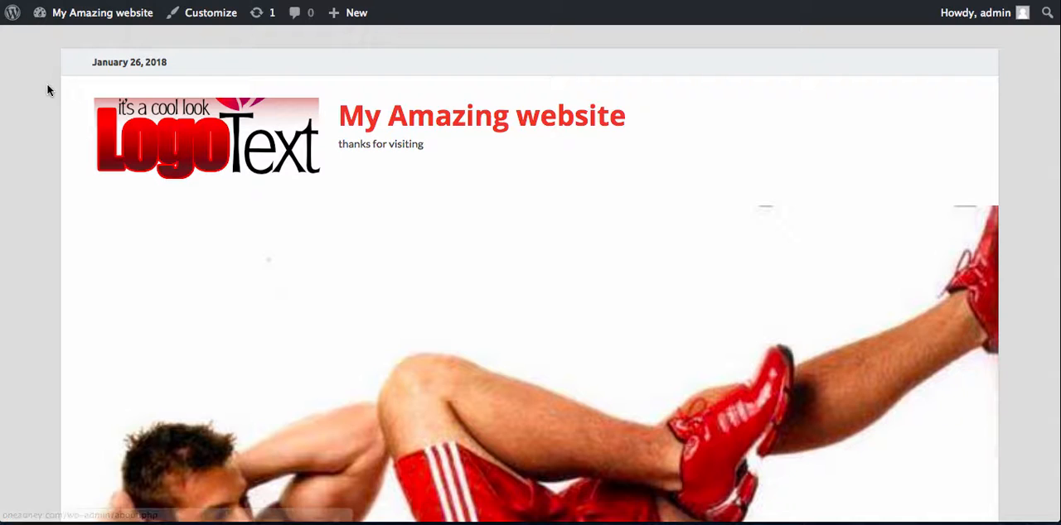
scroll(99, 183, down, 1)
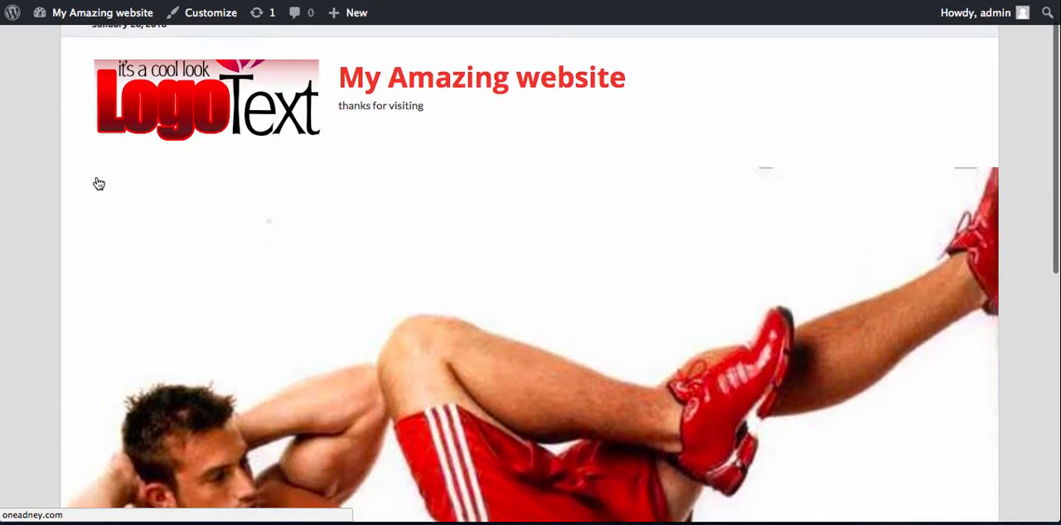
scroll(96, 177, down, 10)
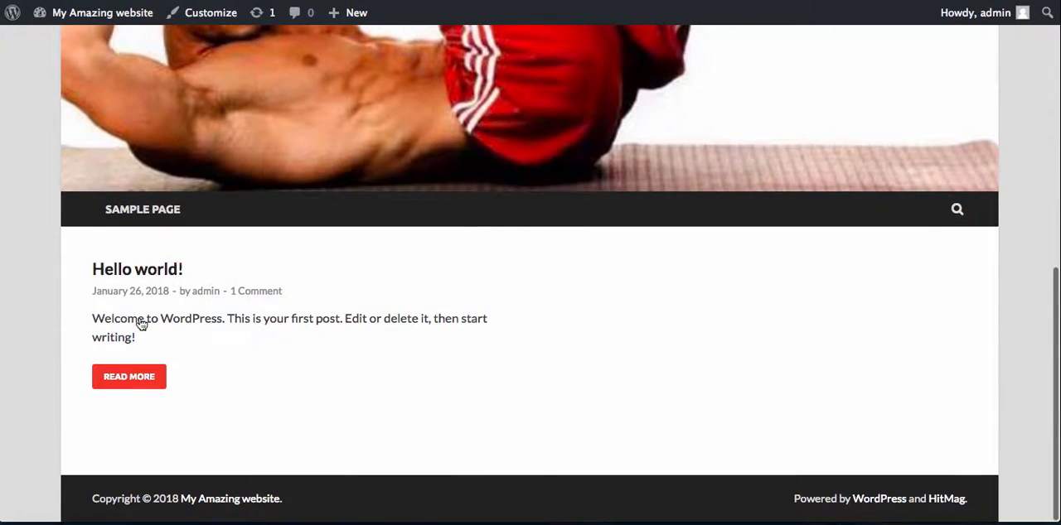
- View the Sample Page on the live site and return to the home page
click(146, 215)
scroll(407, 263, down, 3)
scroll(407, 262, up, 5)
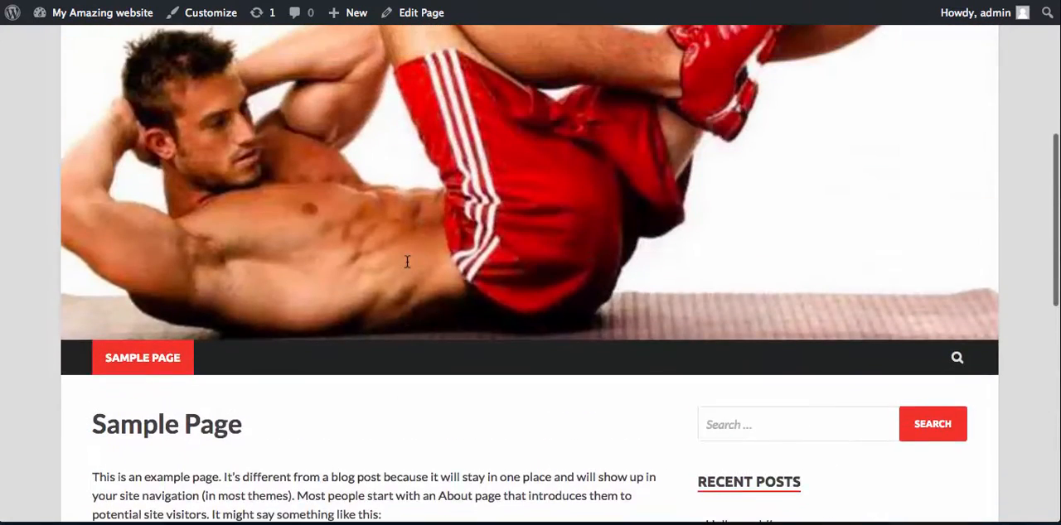
scroll(407, 262, up, 1)
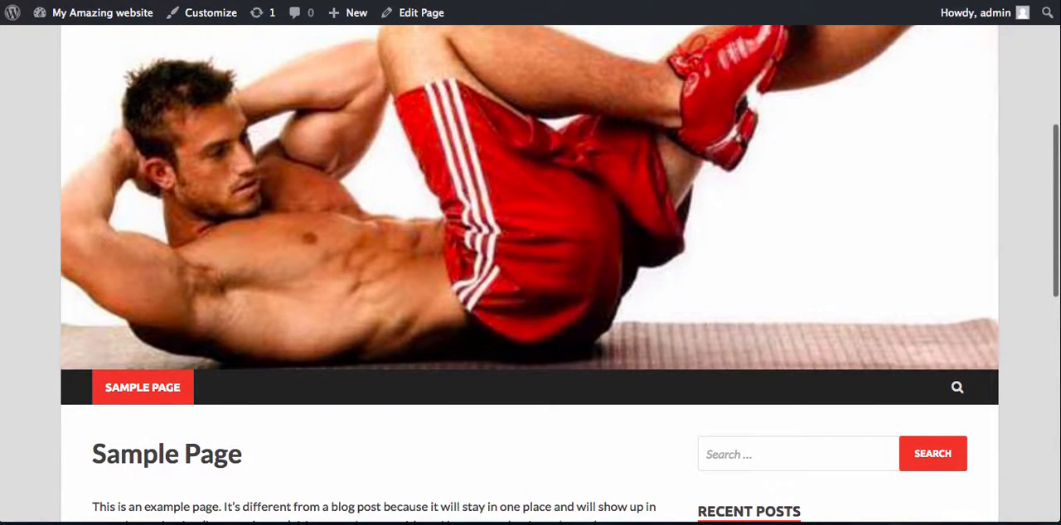
key(alt+Left)
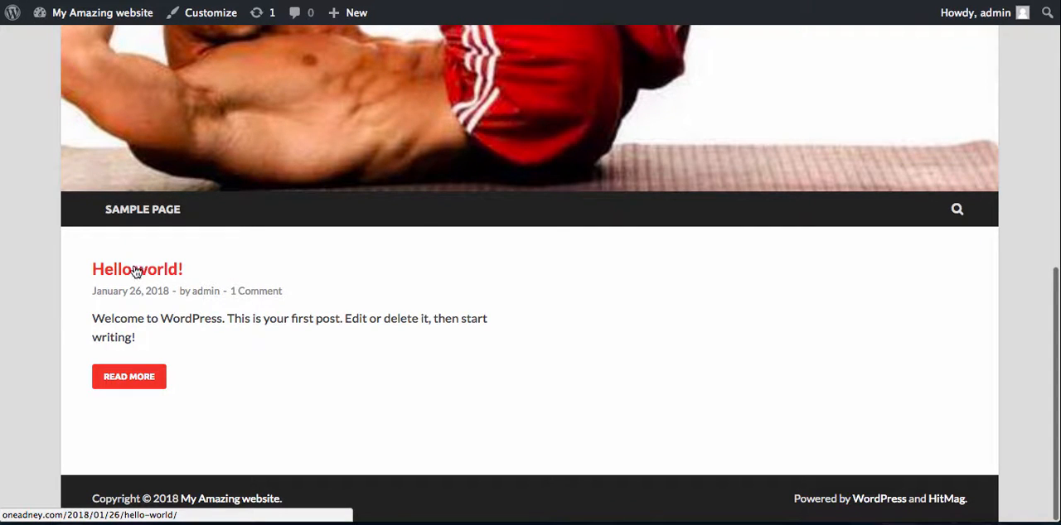
- Go to the dashboard's list of all posts and move the "Hello world!" post to the trash
mouse_move(62, 13)
click(58, 43)
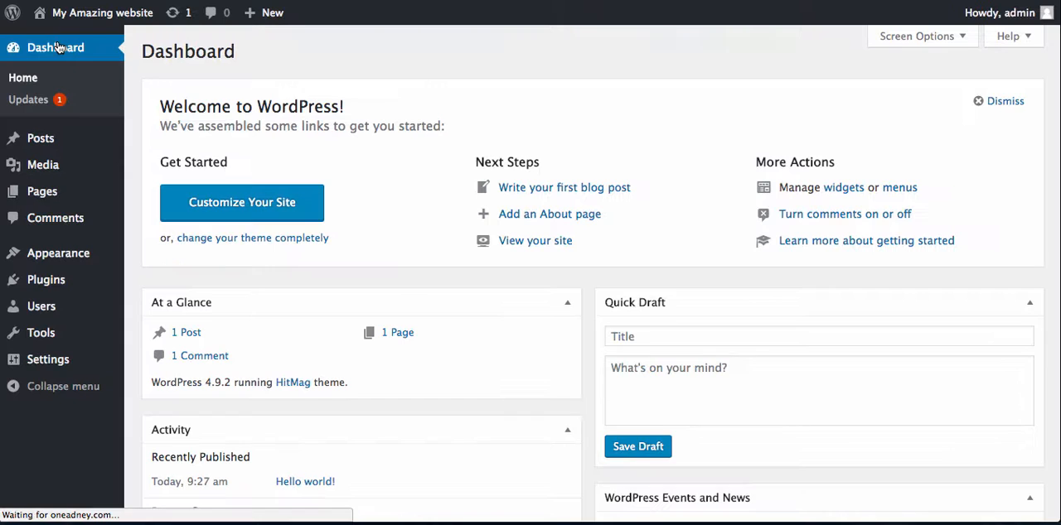
mouse_move(58, 145)
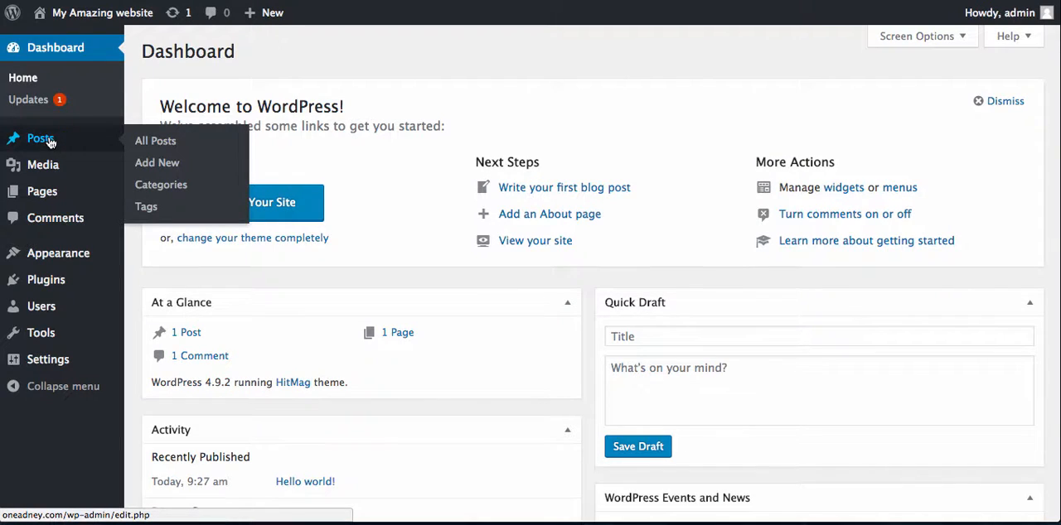
click(159, 145)
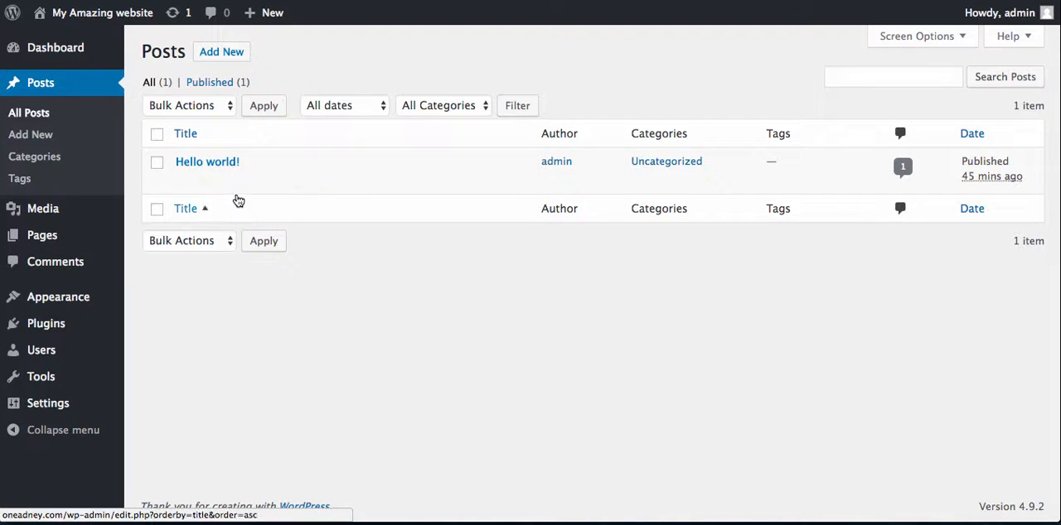
click(278, 182)
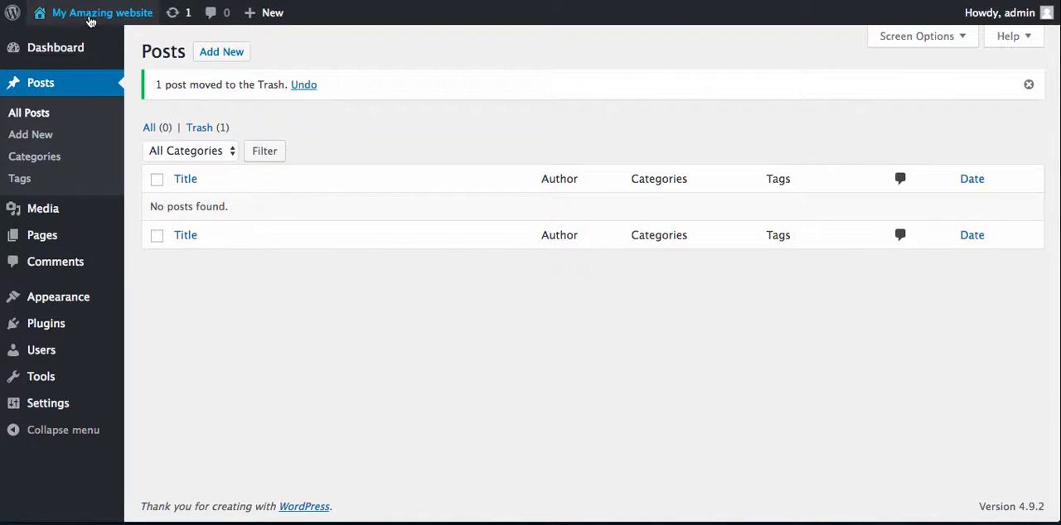
- Visit the live site and check the home page's post area below the header image
mouse_move(91, 20)
click(66, 41)
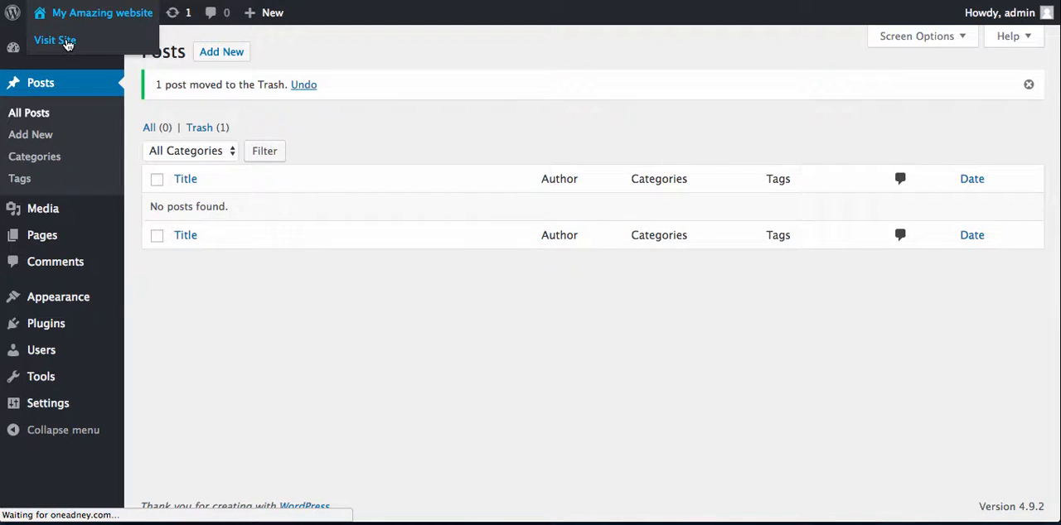
scroll(283, 285, down, 5)
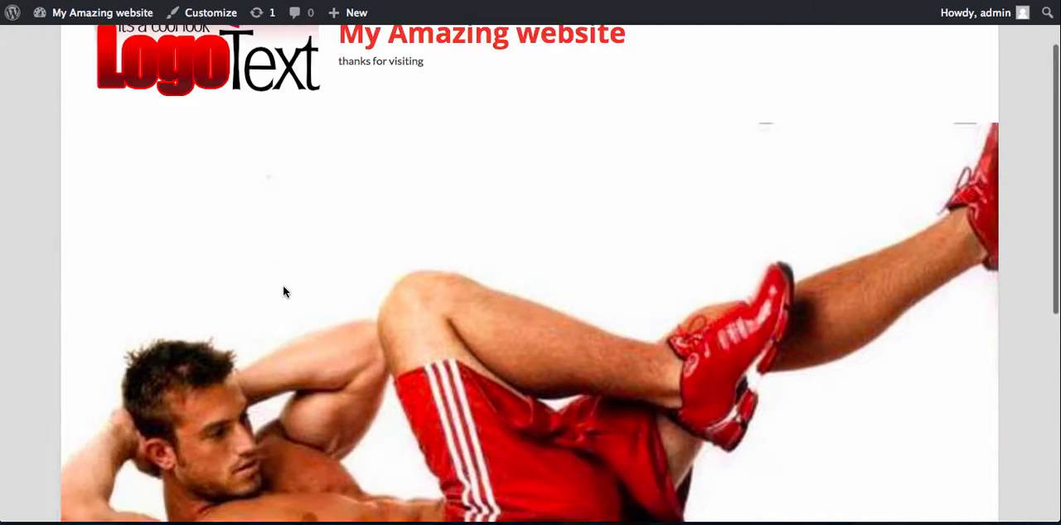
scroll(283, 290, down, 1)
- Return to the dashboard, start a new post and title it "this is the latest post"
mouse_move(98, 17)
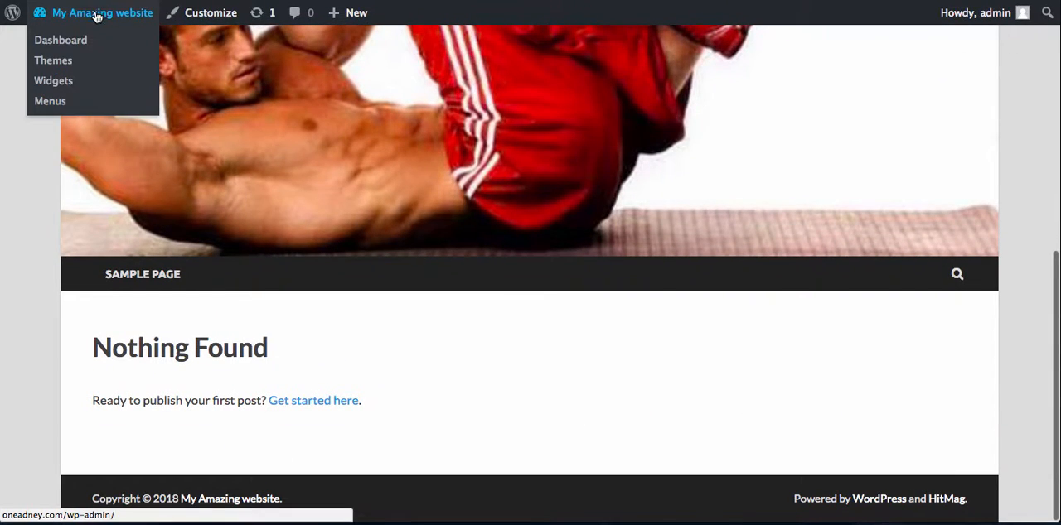
click(69, 43)
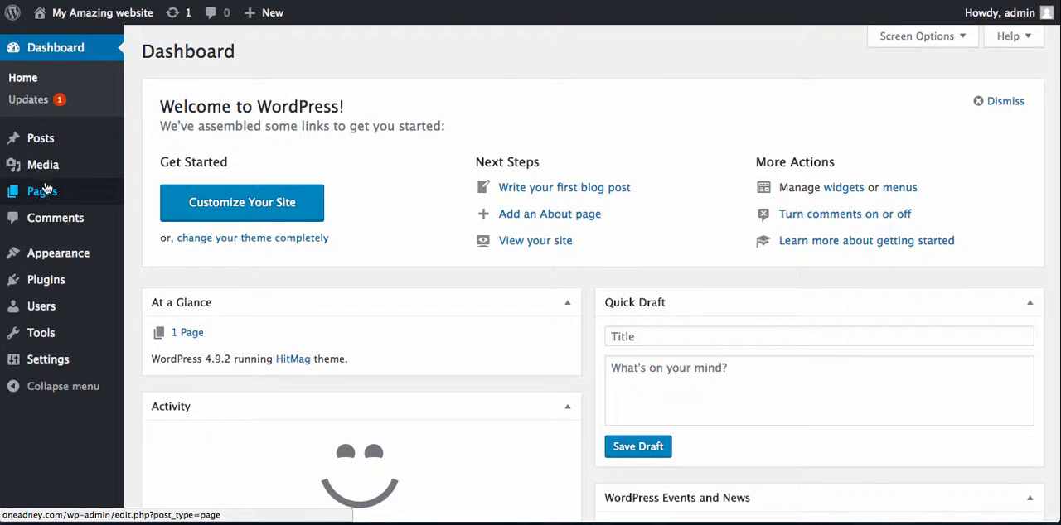
mouse_move(53, 139)
click(156, 165)
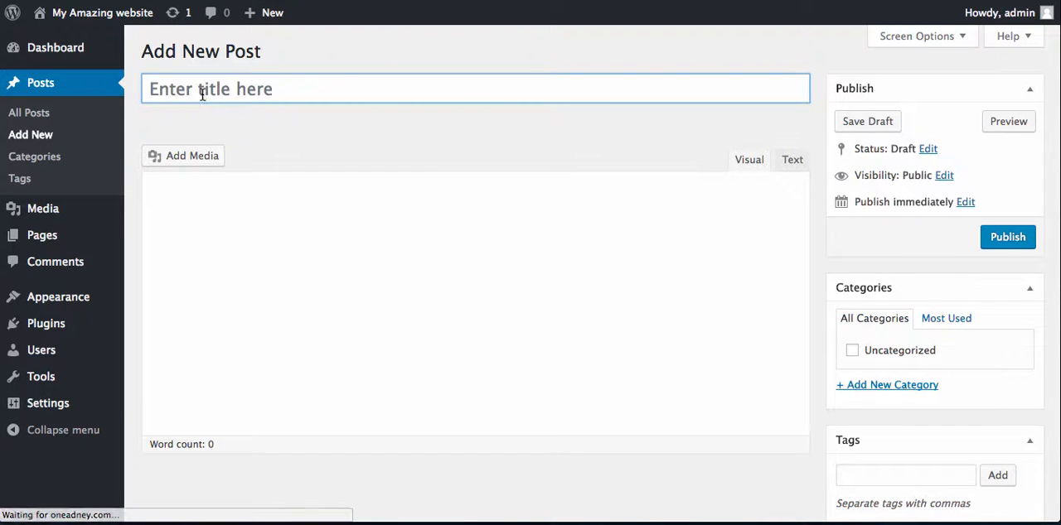
text(this is the n)
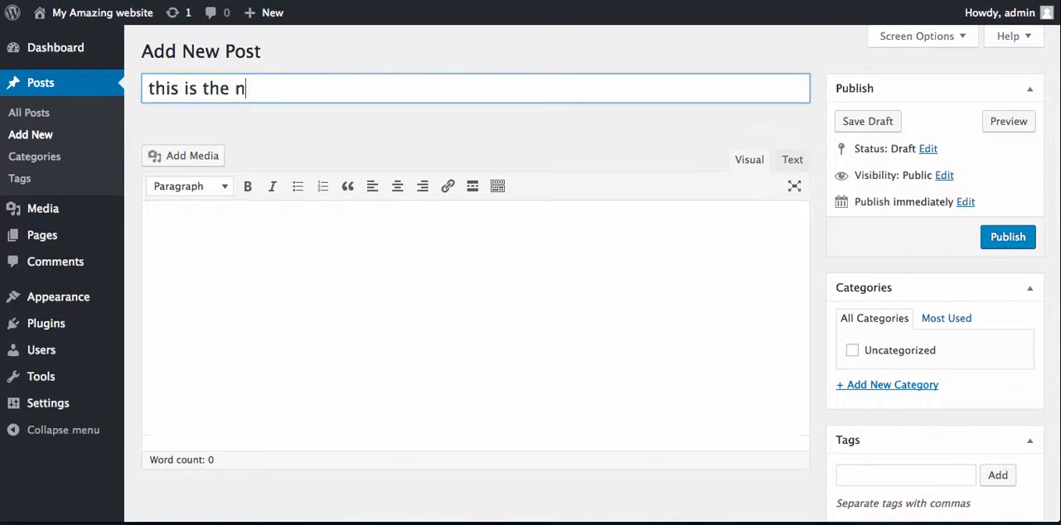
text(ew post)
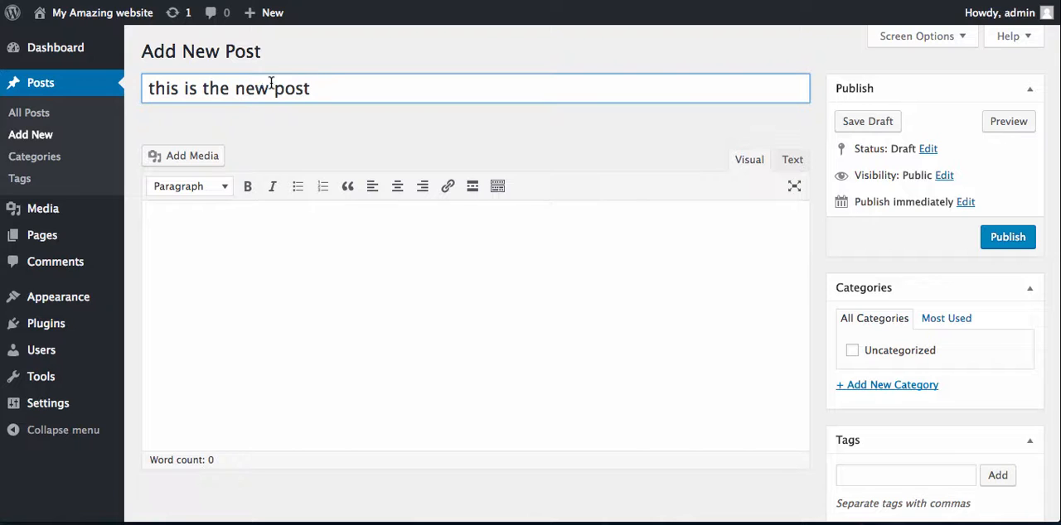
drag(273, 87, 250, 88)
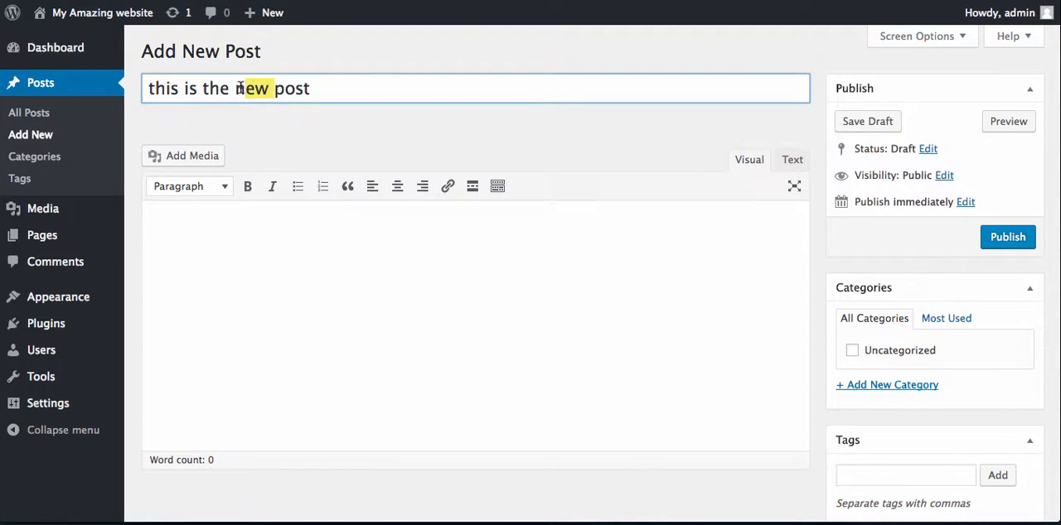
text(latest)
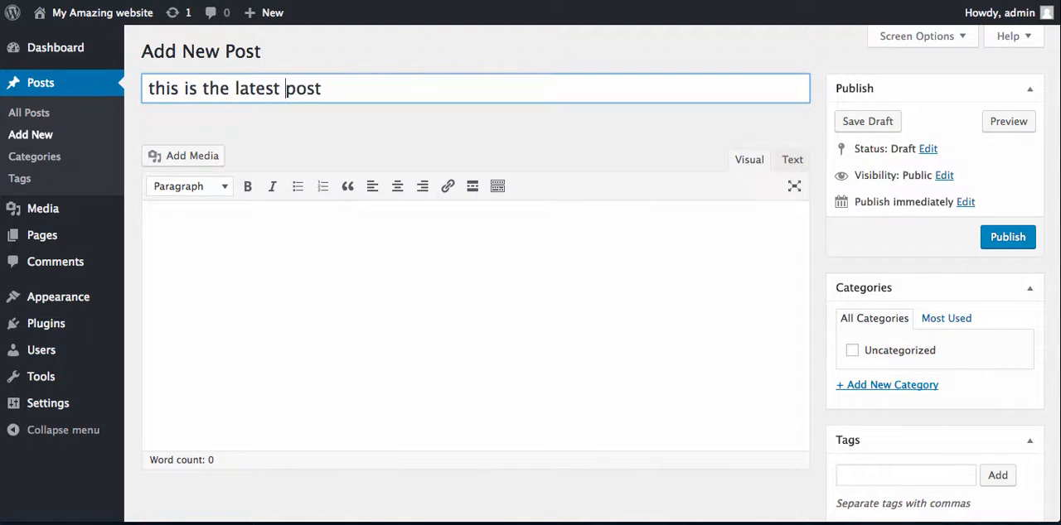
- Fill the post body with the two placeholder paragraphs "asfsfsdf sdfsdfsdfsdf" and "sdfwdfwefwef wef", and publish the post
click(232, 257)
text(asfsfsdf sdfsdfsdfsdf)
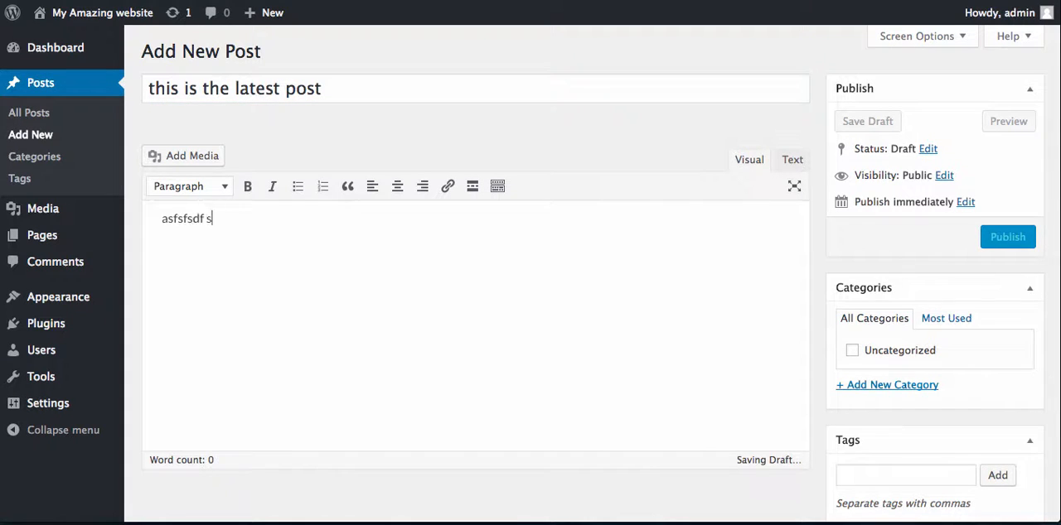
key(Return)
text(sdfwdfwefwef wef)
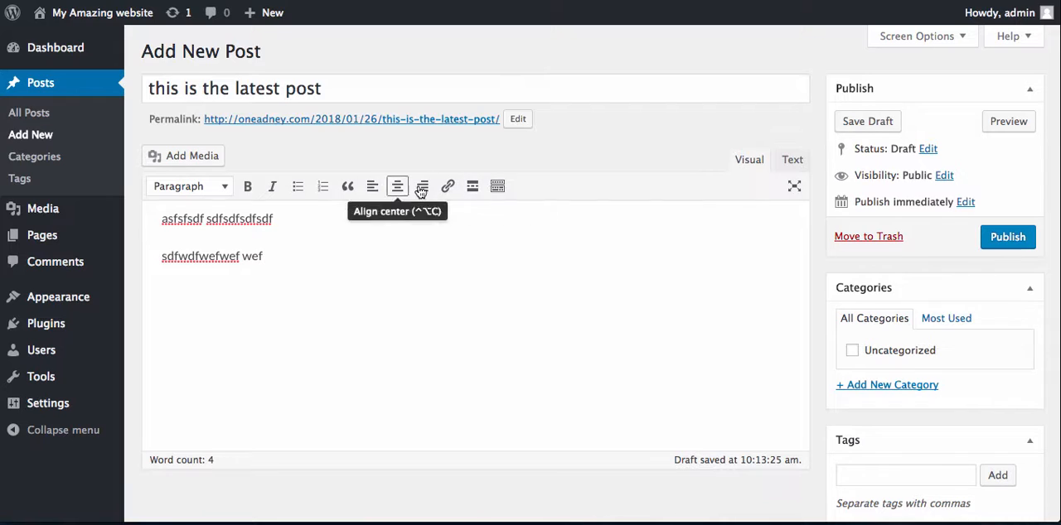
click(1006, 237)
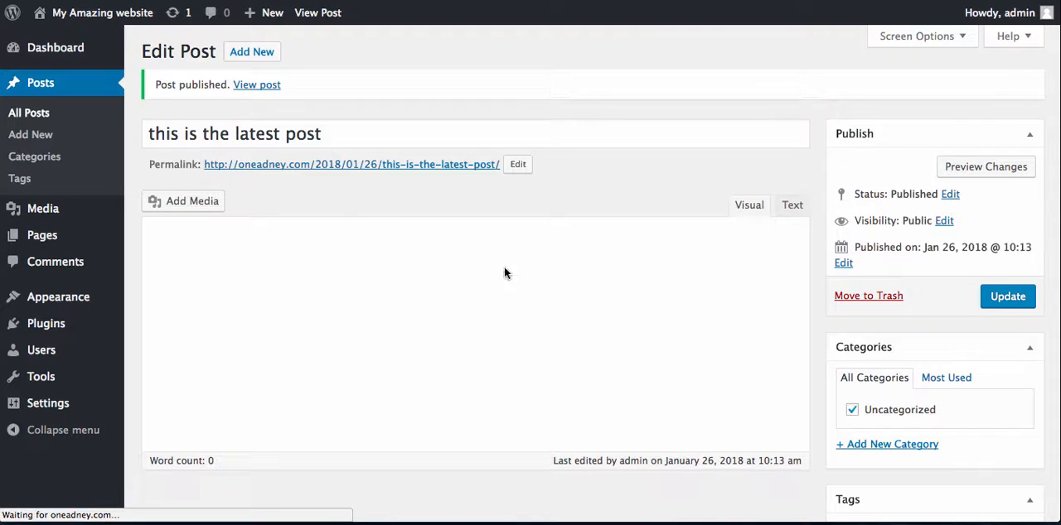
- Visit the live site and check the new post's listing on the home page
mouse_move(54, 40)
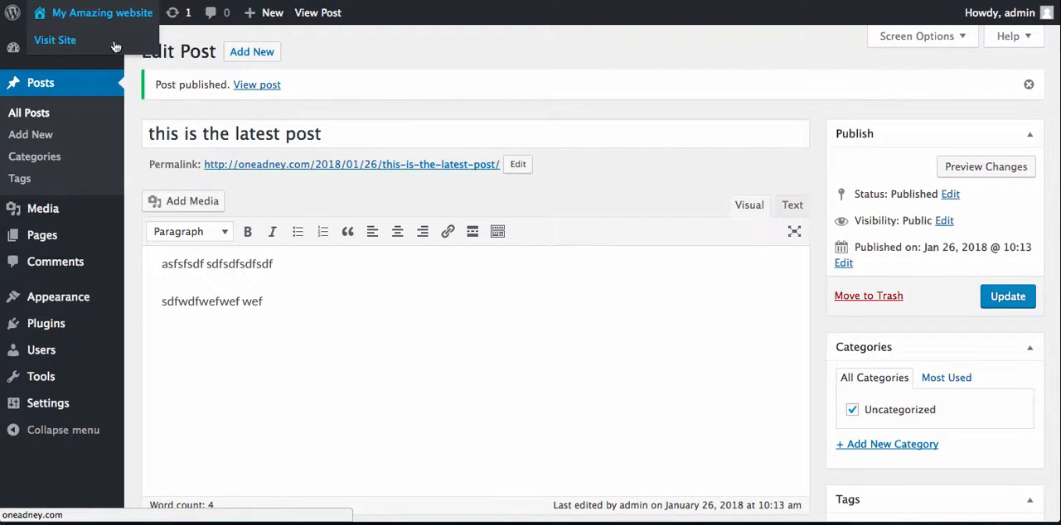
click(71, 41)
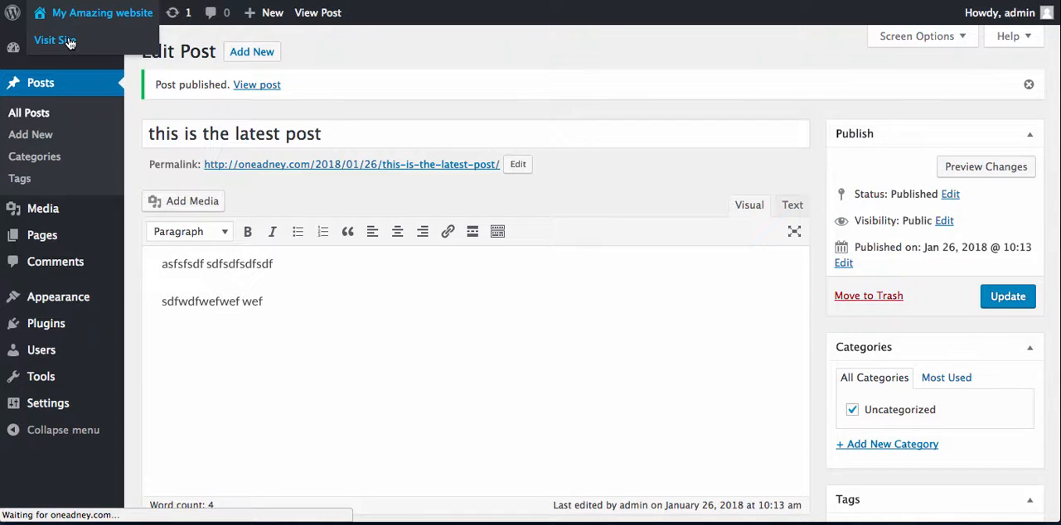
scroll(156, 234, down, 4)
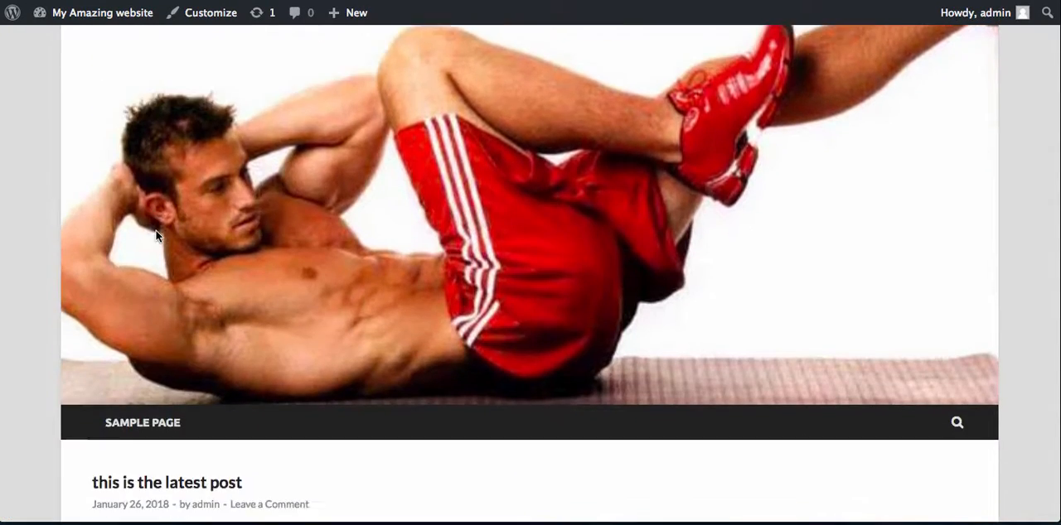
scroll(156, 236, down, 3)
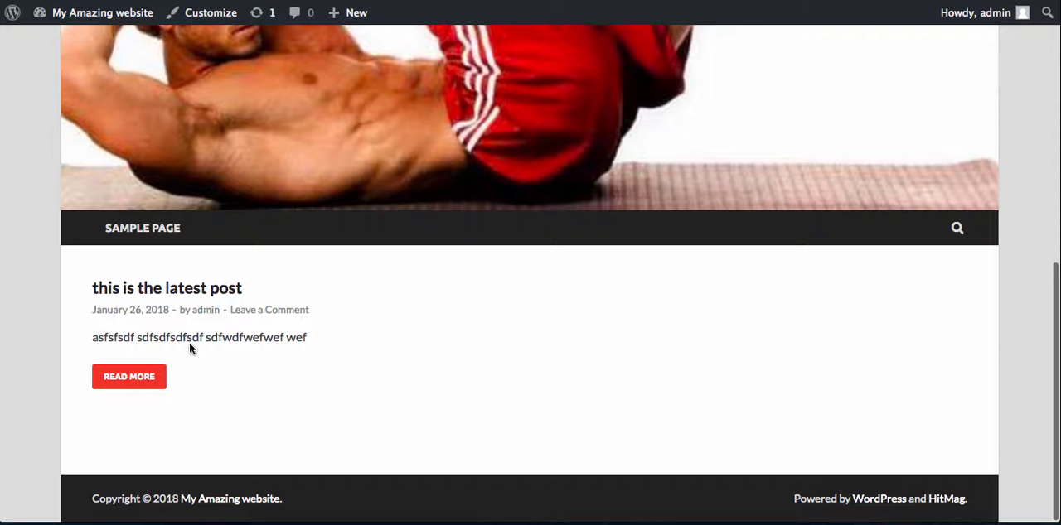
- Open the full "this is the latest post" entry and look through its content, sidebar and header
click(150, 379)
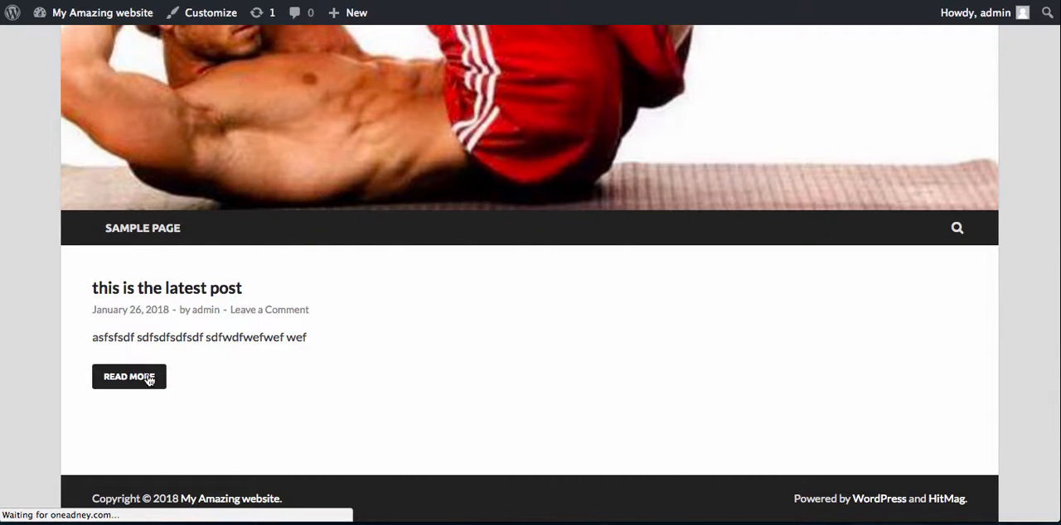
scroll(208, 272, down, 10)
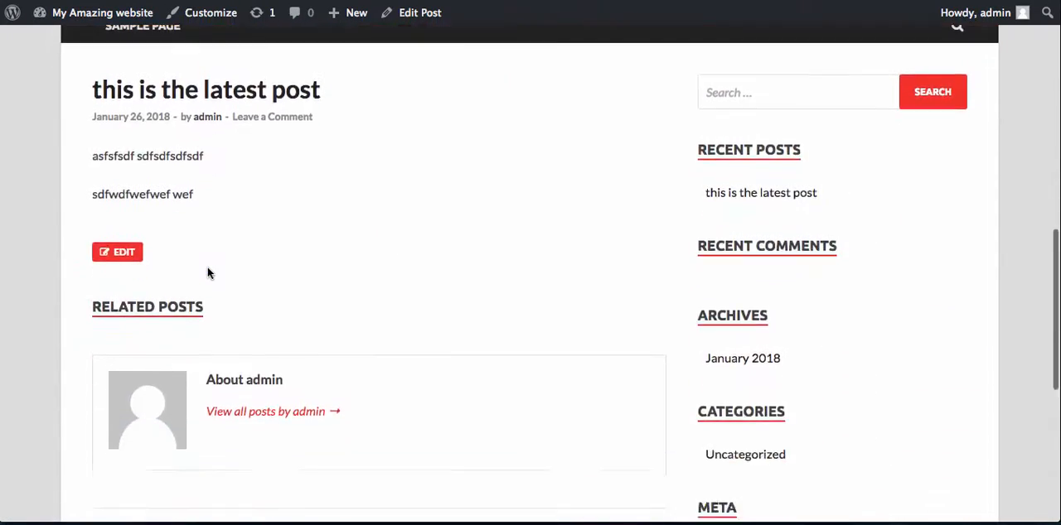
scroll(207, 272, down, 2)
scroll(206, 272, up, 12)
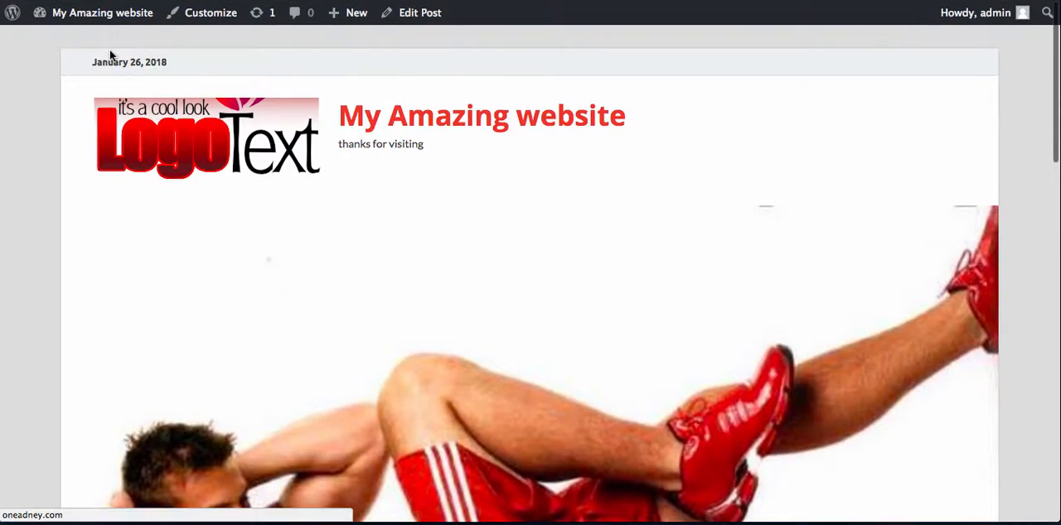
scroll(190, 177, down, 6)
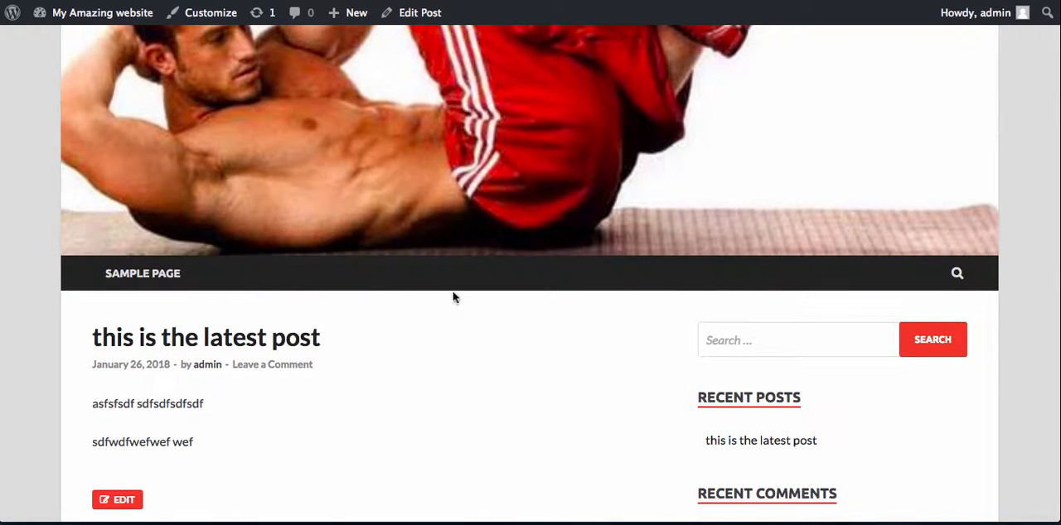
- Return to the dashboard, list all pages and move the default "Sample Page" to the trash
mouse_move(72, 18)
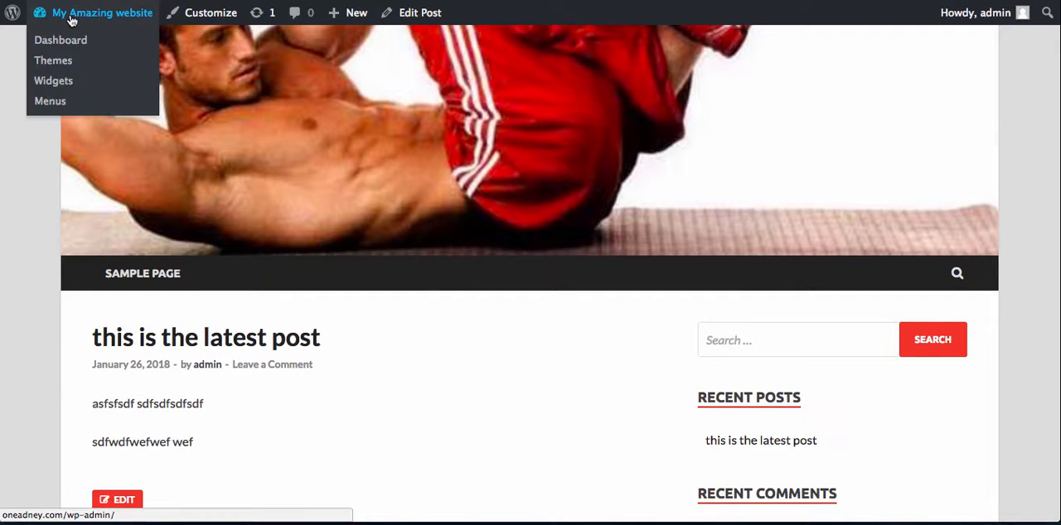
click(68, 49)
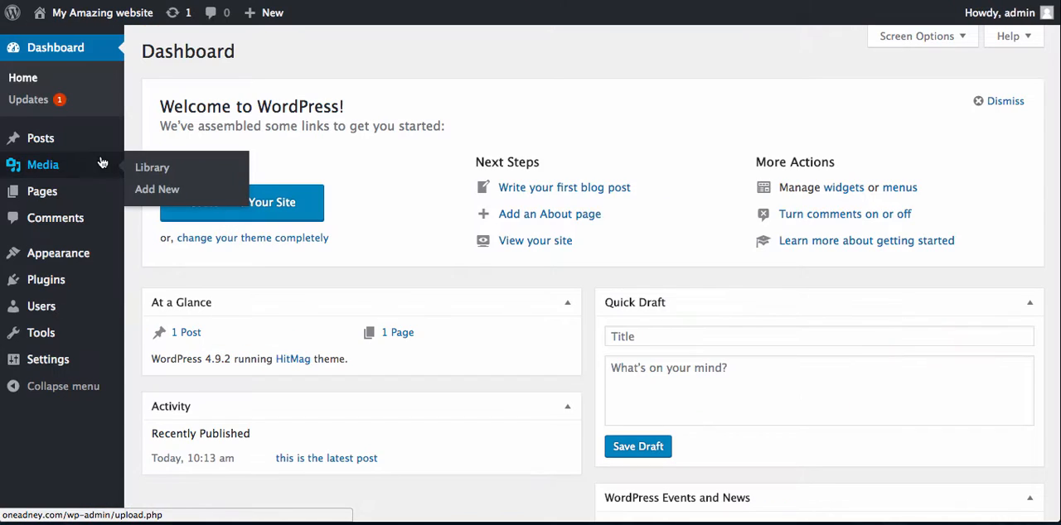
mouse_move(48, 195)
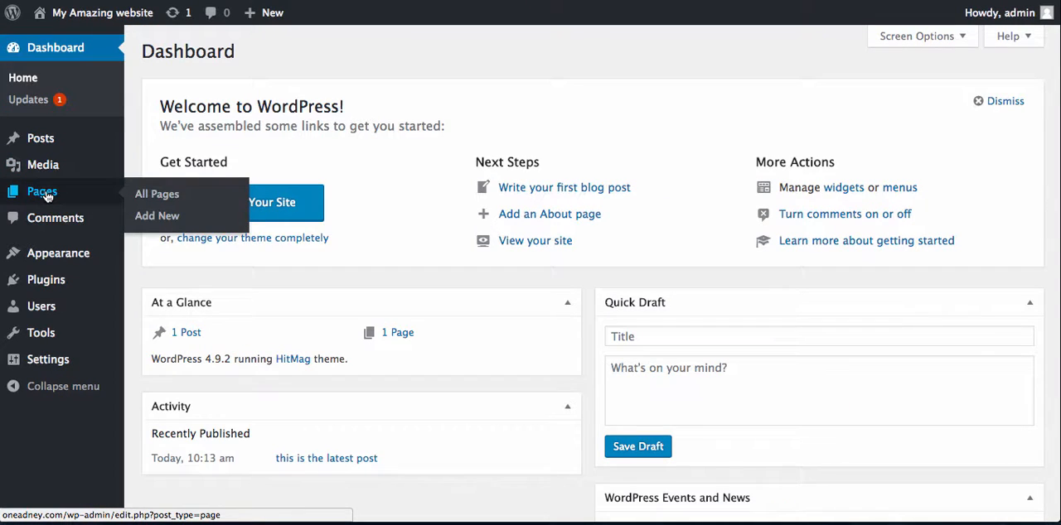
click(165, 197)
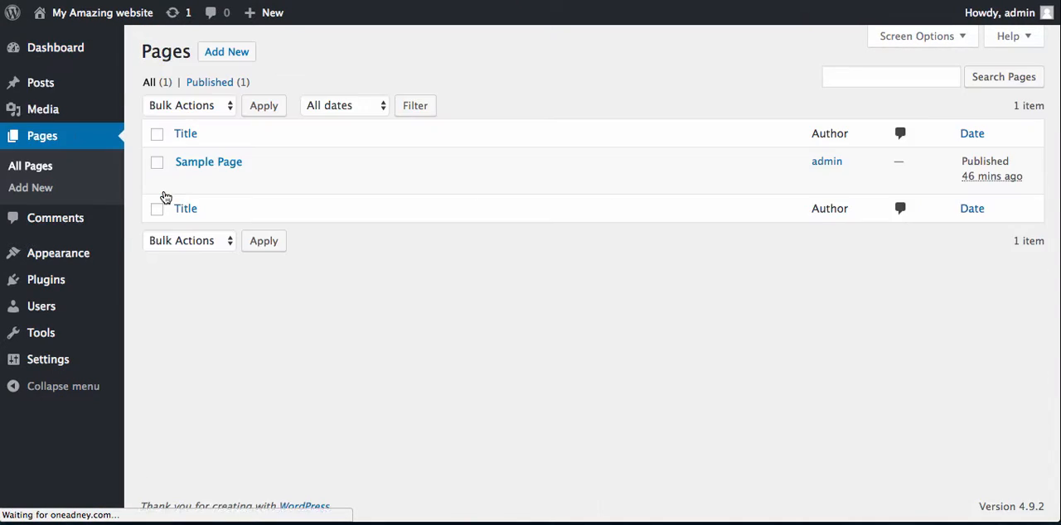
mouse_move(237, 183)
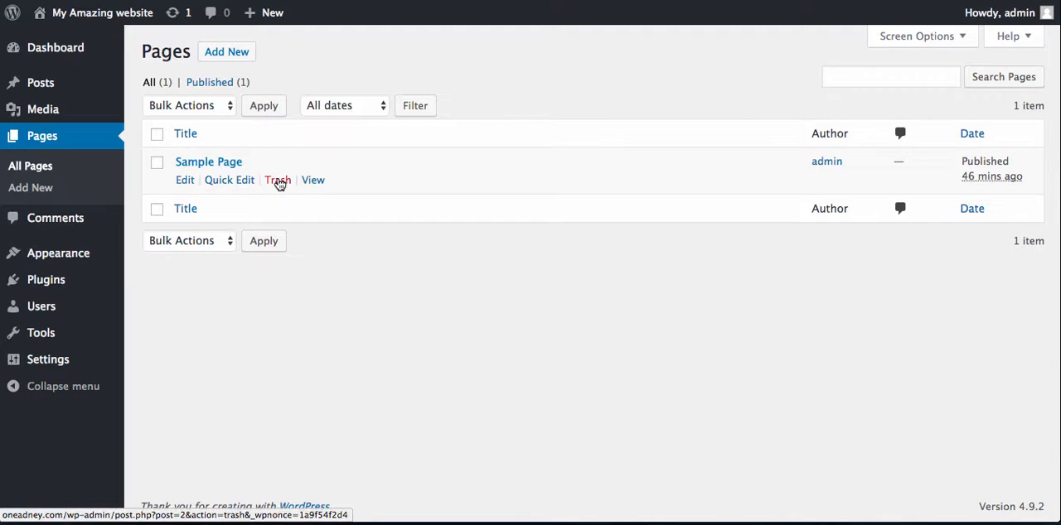
click(278, 179)
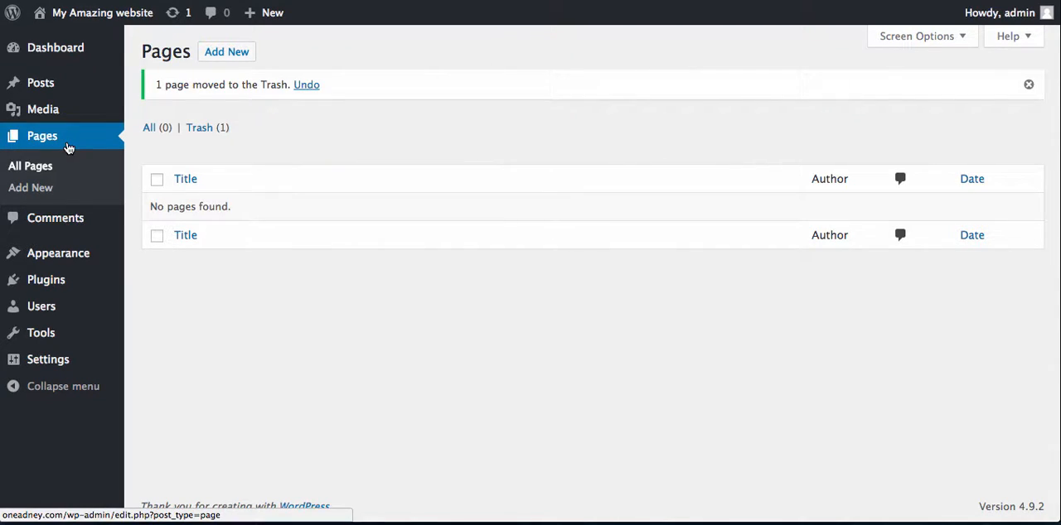
- Add a new page titled "PAGE 1" with the body text "this is my first page", and publish it
click(41, 191)
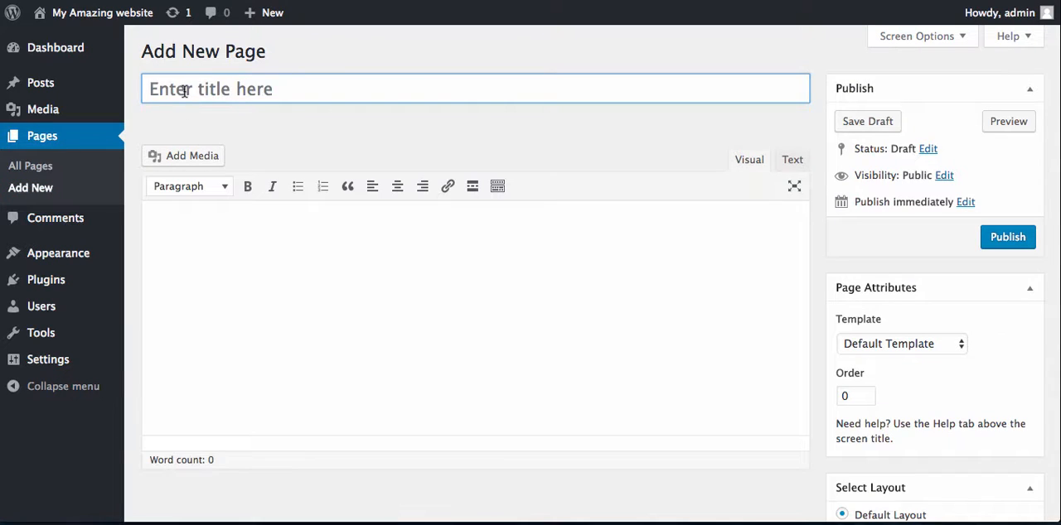
text(PAGE 1)
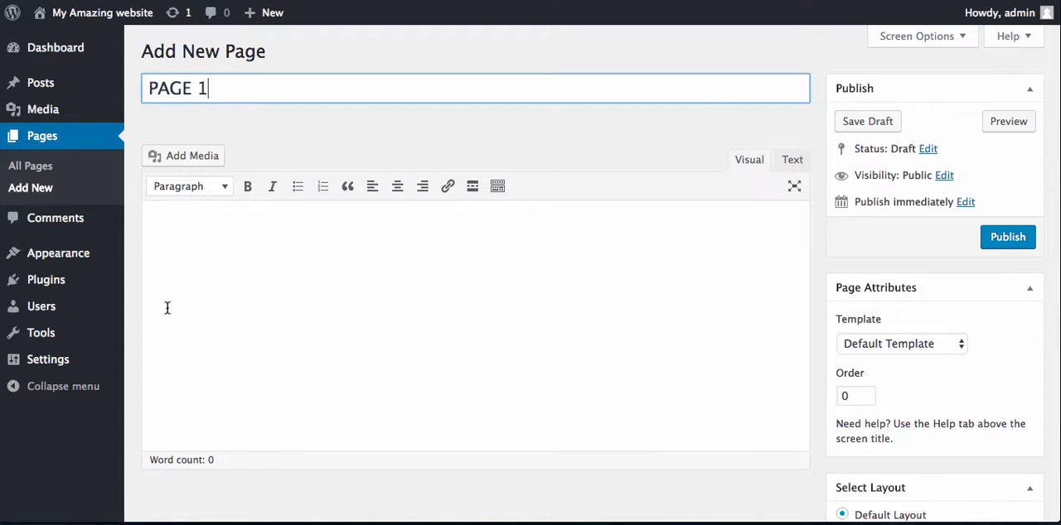
click(210, 249)
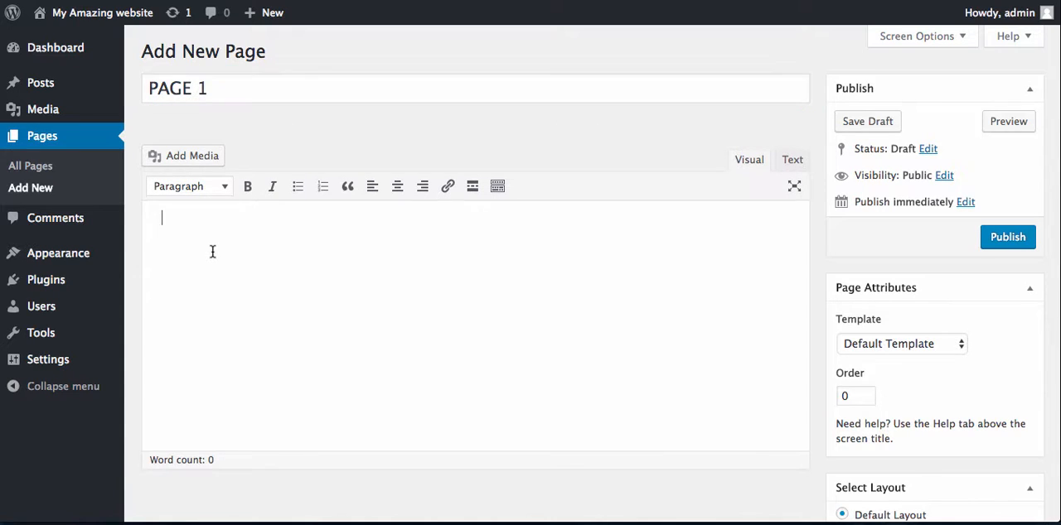
text(thi)
key(BackSpace)
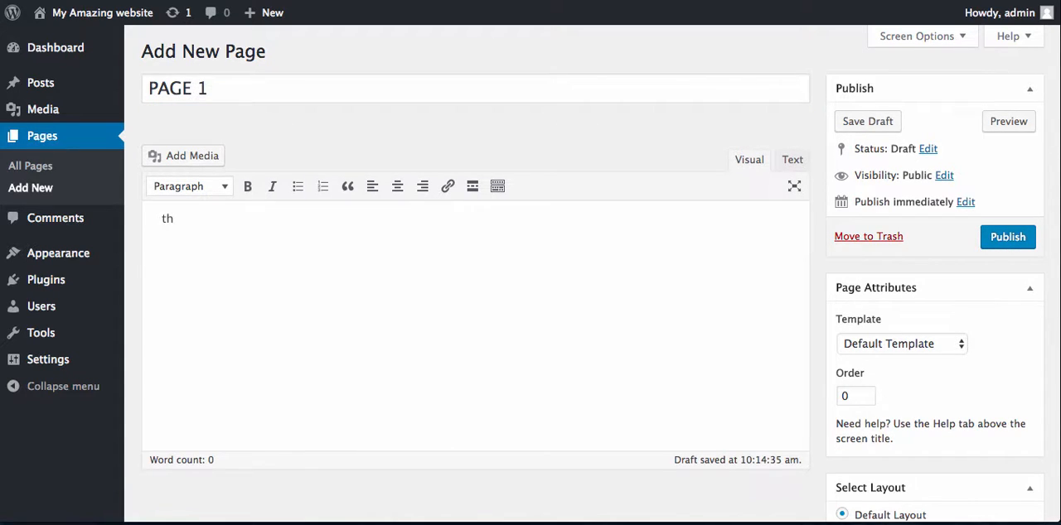
text(is is my first page)
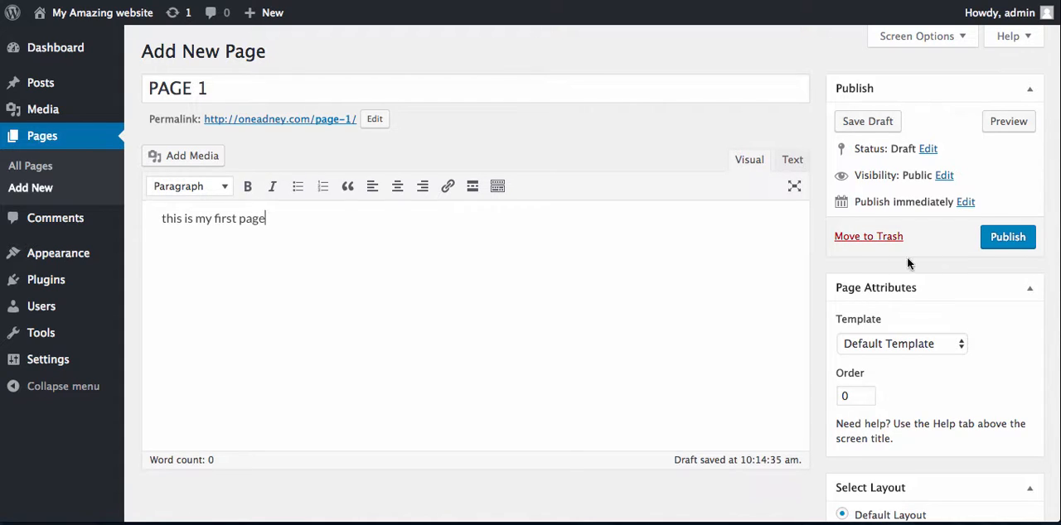
click(1000, 238)
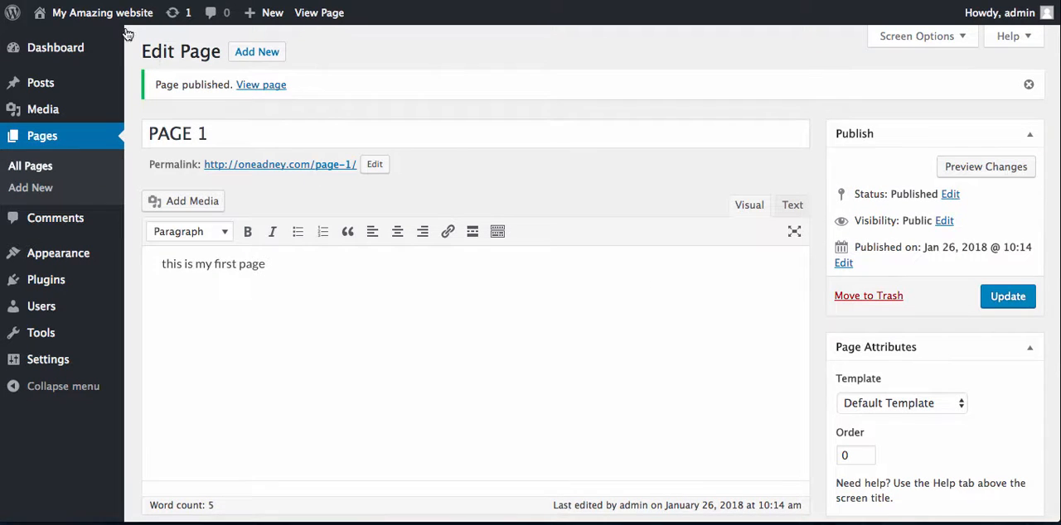
- Visit the live site, open PAGE 1 from its navigation bar and look through the page's content, sidebar and header
mouse_move(116, 22)
click(66, 41)
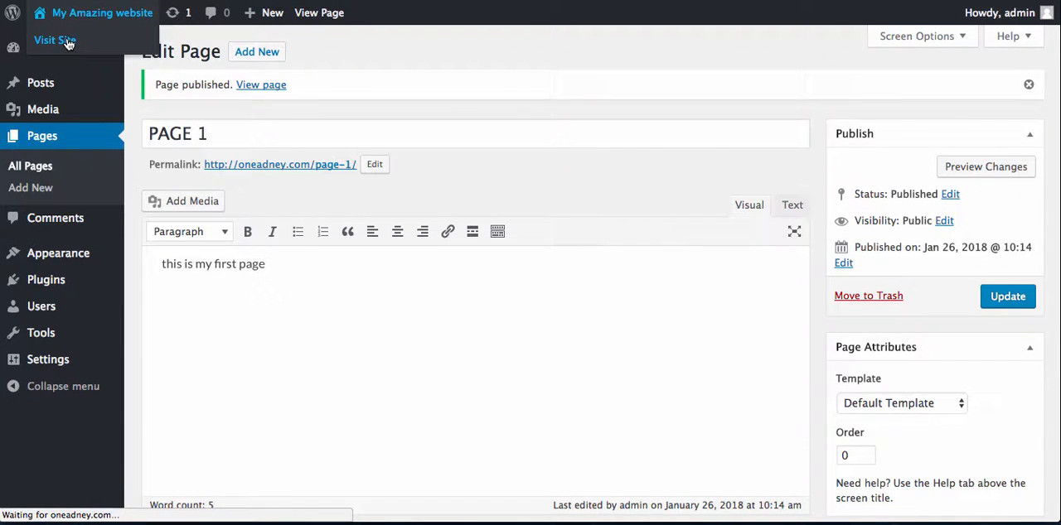
scroll(299, 262, down, 5)
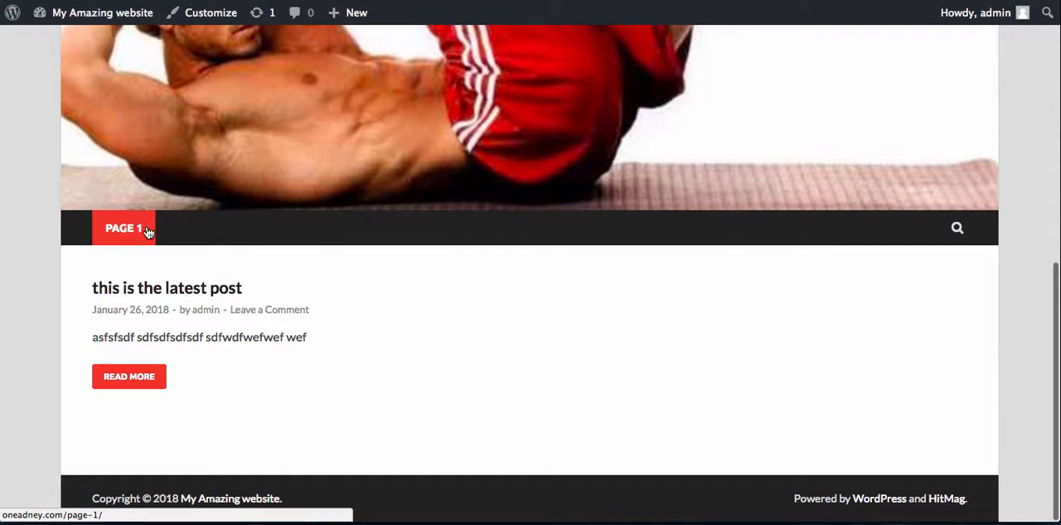
click(122, 235)
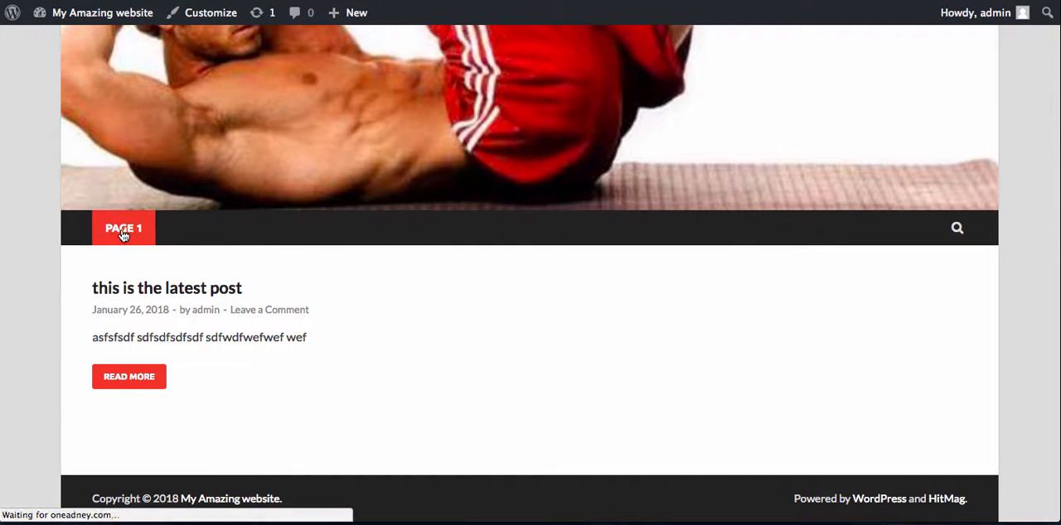
scroll(122, 232, down, 5)
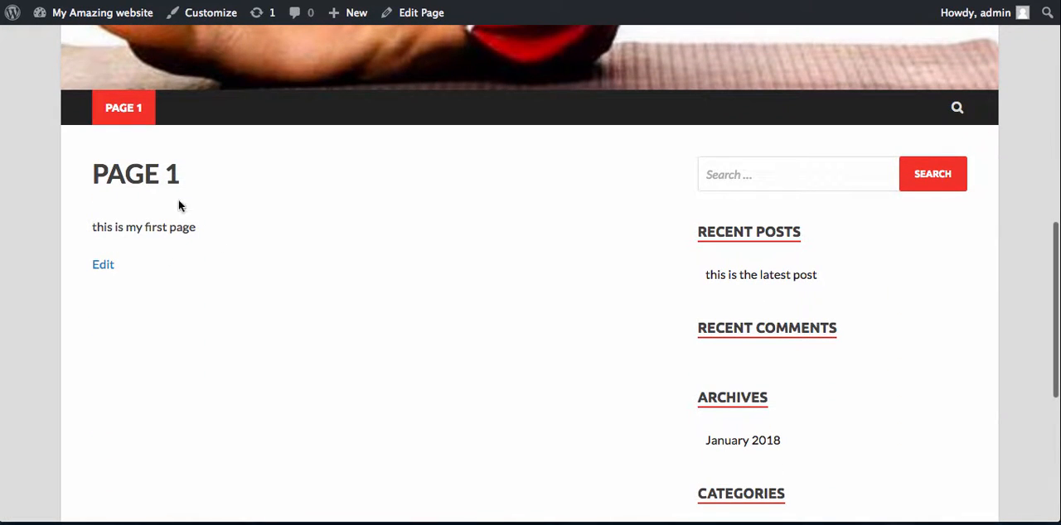
scroll(288, 240, down, 2)
scroll(288, 240, up, 5)
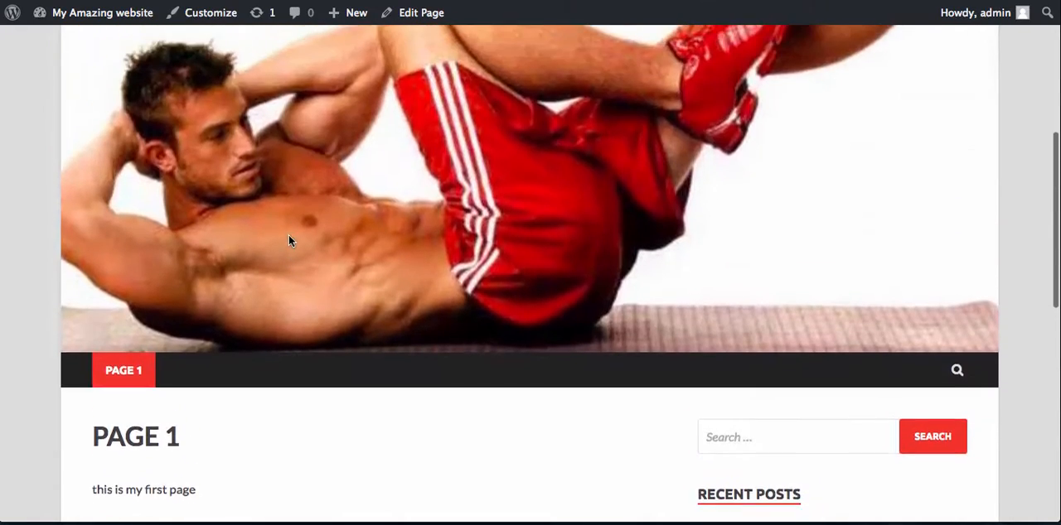
scroll(288, 240, up, 5)
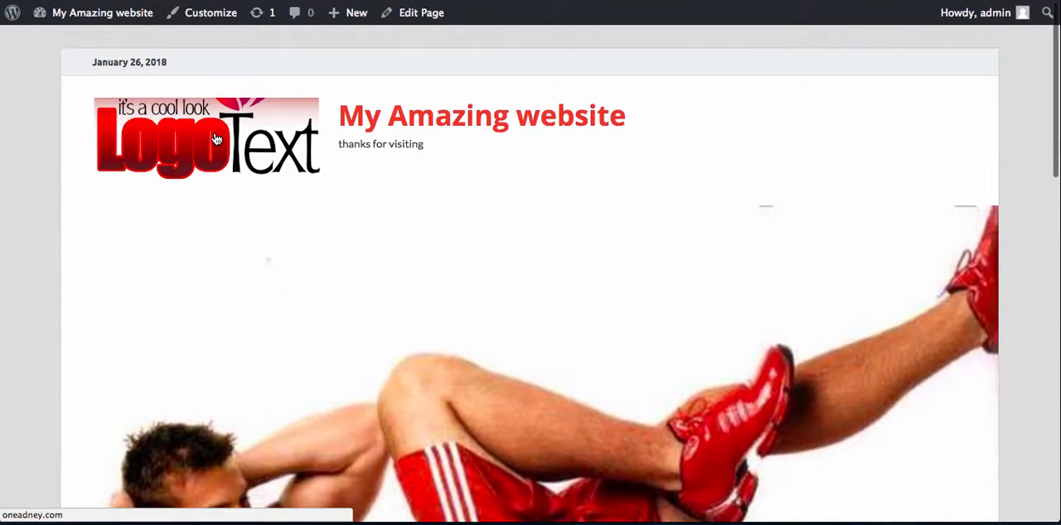
- Go back to the home page through the site logo and check the content it lists
click(215, 139)
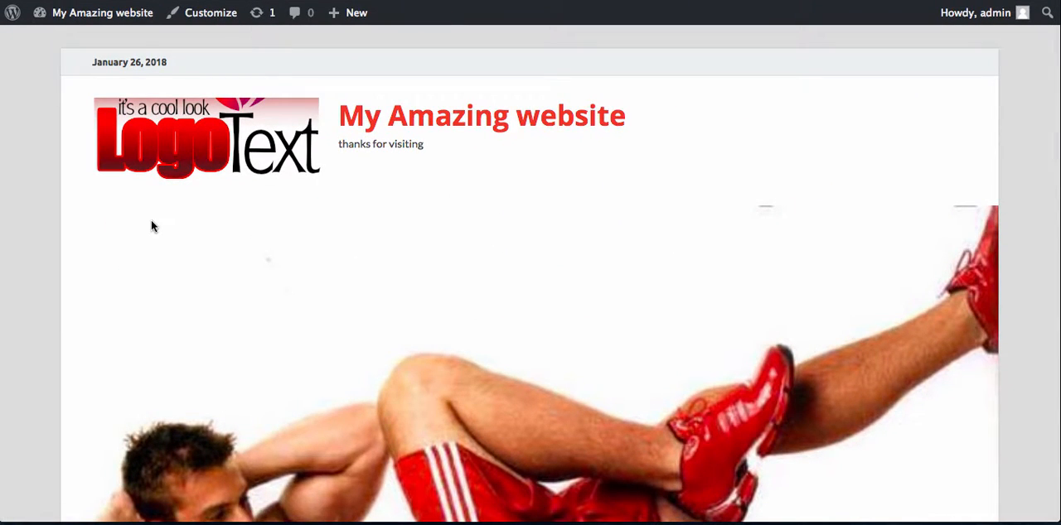
scroll(150, 220, down, 5)
scroll(150, 220, down, 2)
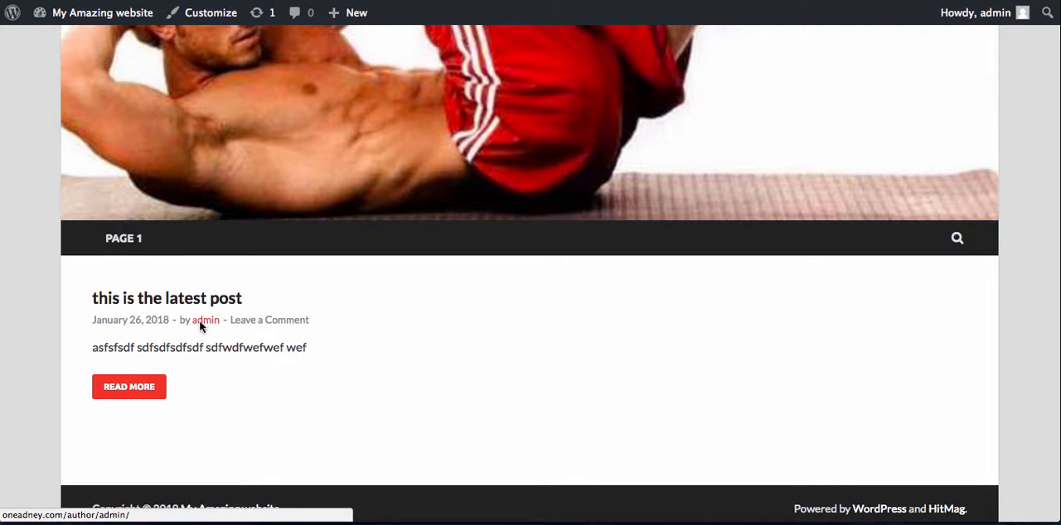
- Return to the dashboard and open the Reading settings
mouse_move(108, 23)
click(85, 40)
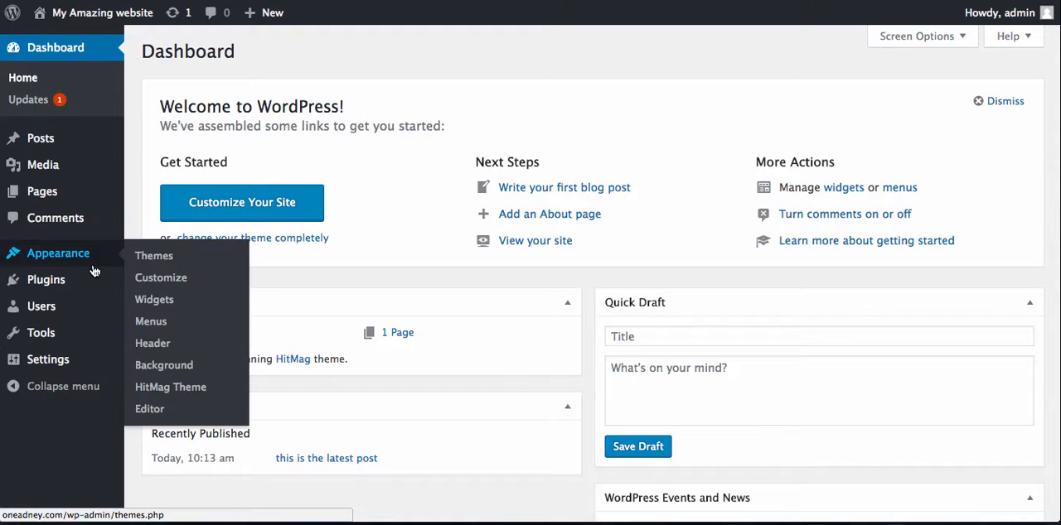
mouse_move(69, 364)
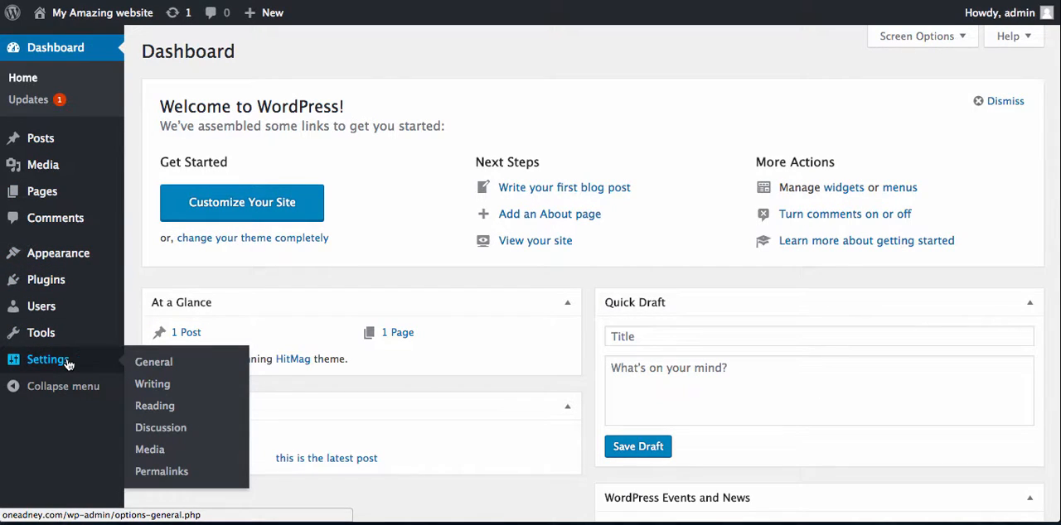
click(165, 412)
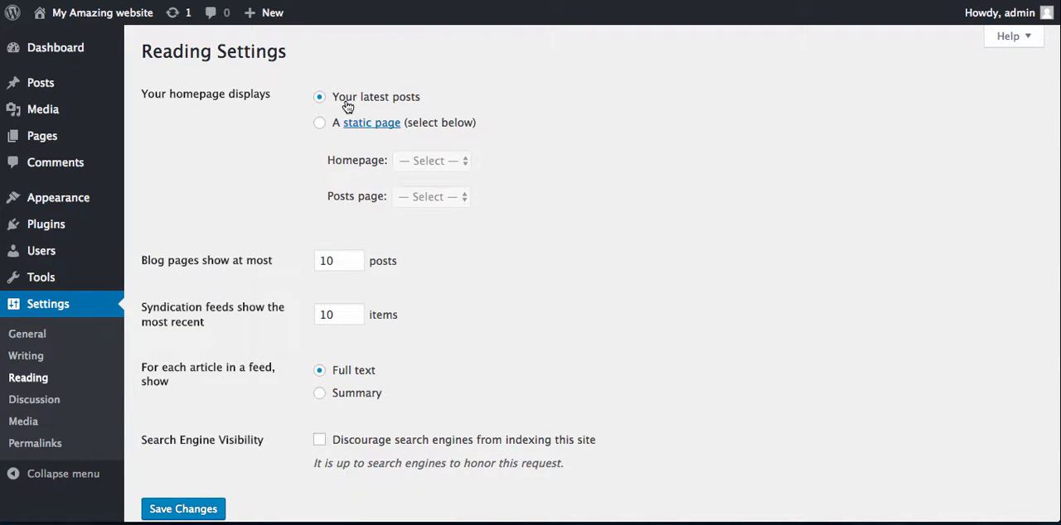
- Open the live site in a separate tab and check what its home page displays
mouse_move(91, 12)
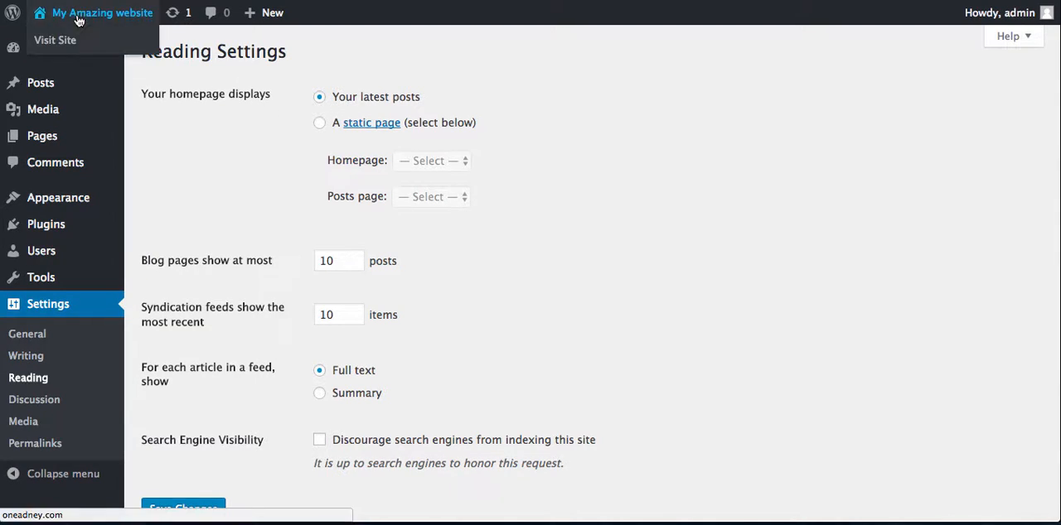
right_click(55, 39)
click(74, 41)
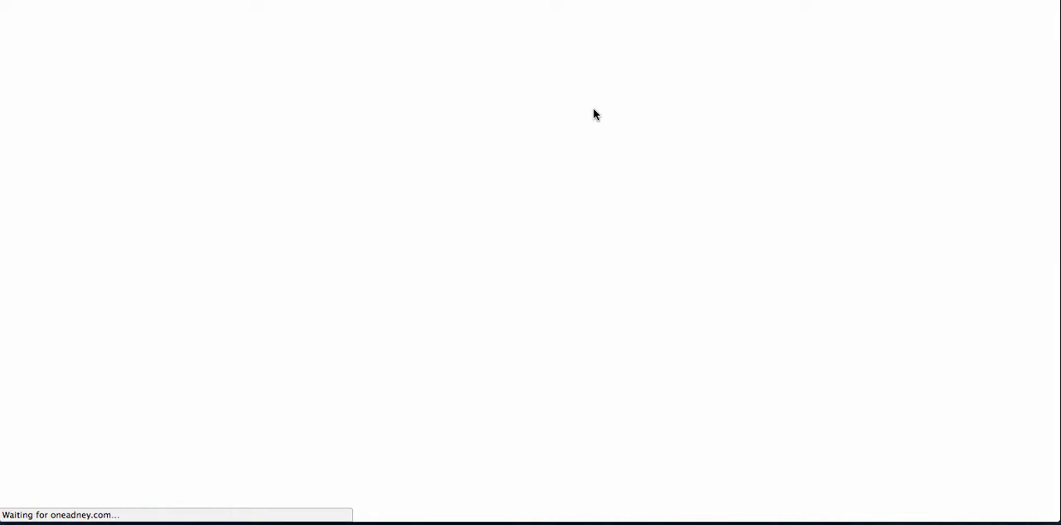
scroll(222, 286, down, 10)
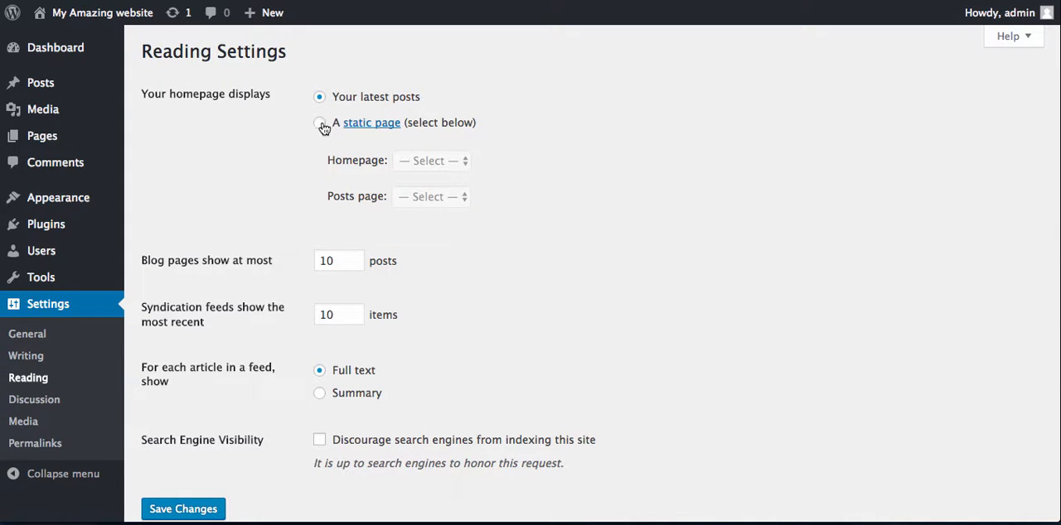
- Set the homepage to display a static page, choose PAGE 1 as the homepage, and save the Reading settings
click(320, 124)
click(456, 163)
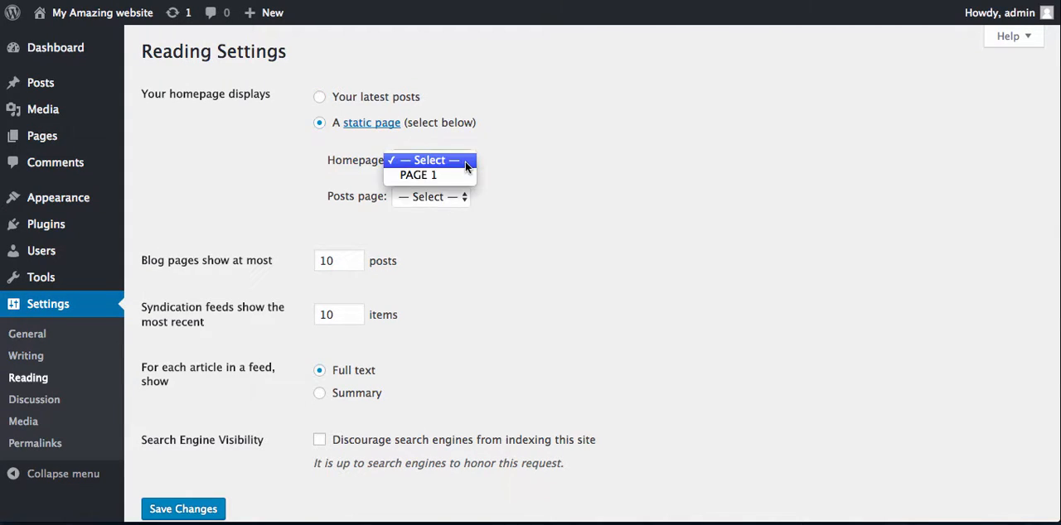
click(449, 173)
scroll(453, 291, down, 2)
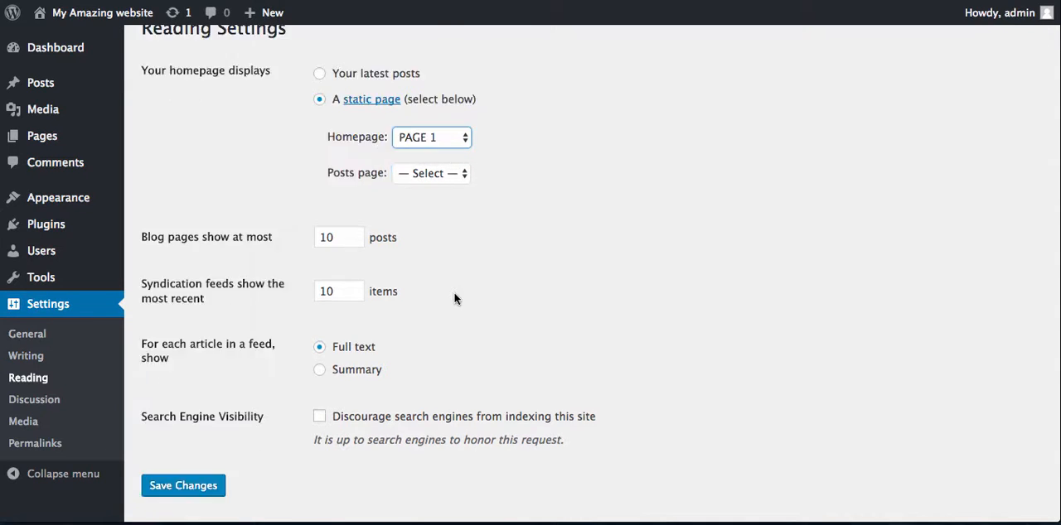
click(183, 442)
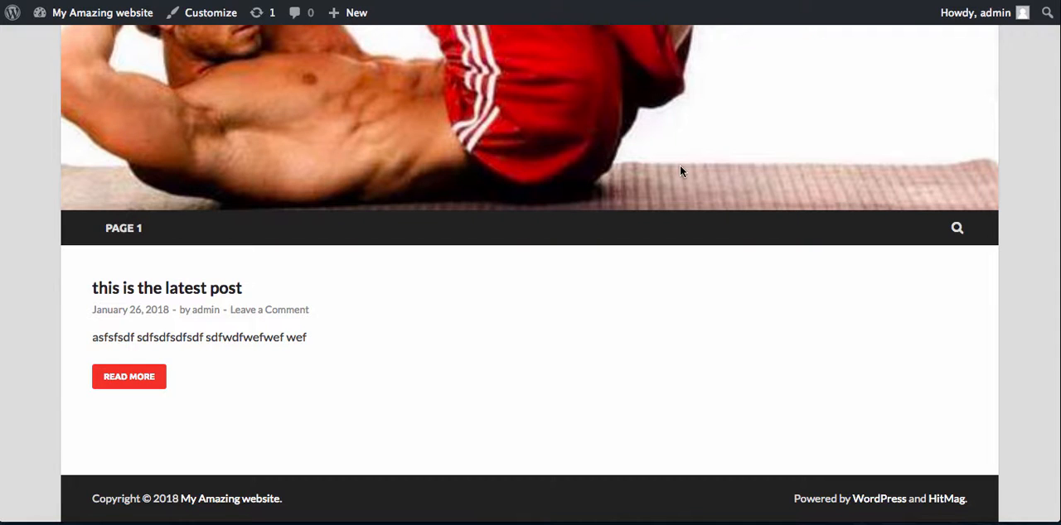
- Reload the live site, look through its home page from header to content, and return to the dashboard
scroll(680, 167, down, 1)
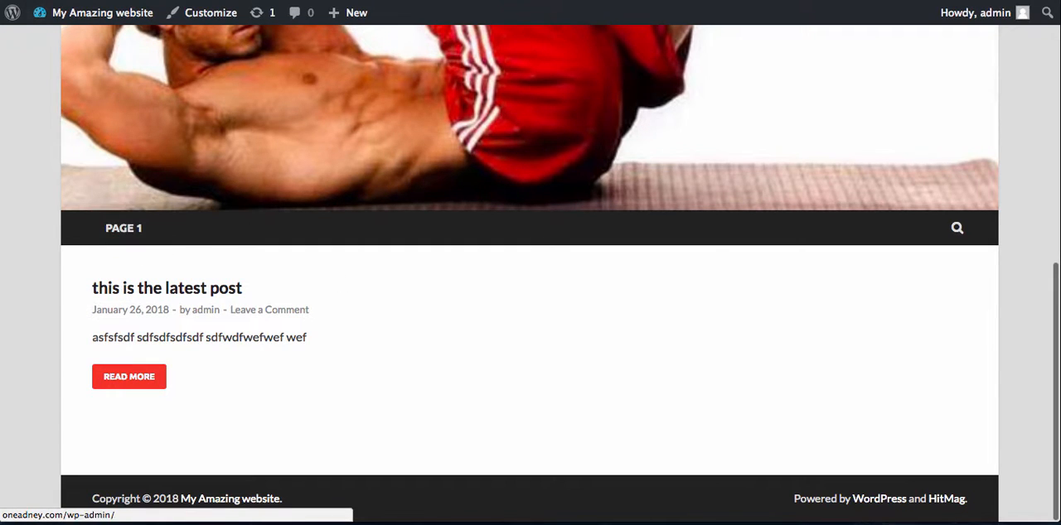
click(102, 12)
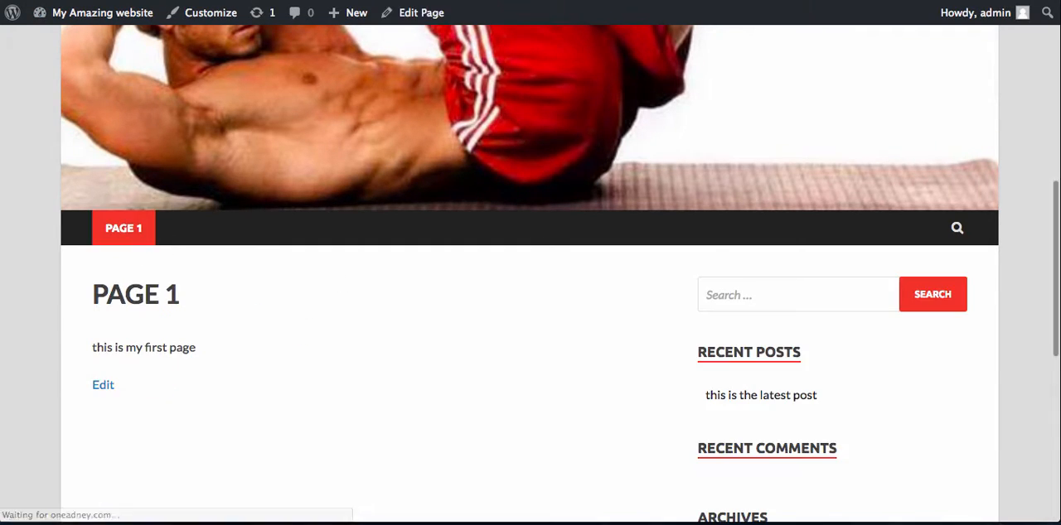
scroll(394, 334, down, 3)
scroll(395, 330, up, 8)
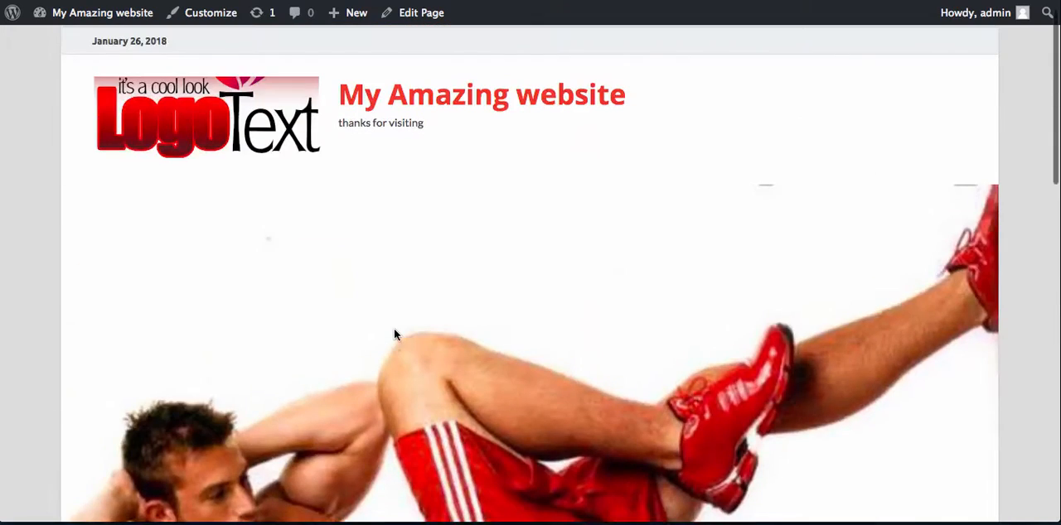
scroll(395, 330, down, 9)
scroll(394, 330, up, 5)
scroll(395, 331, up, 1)
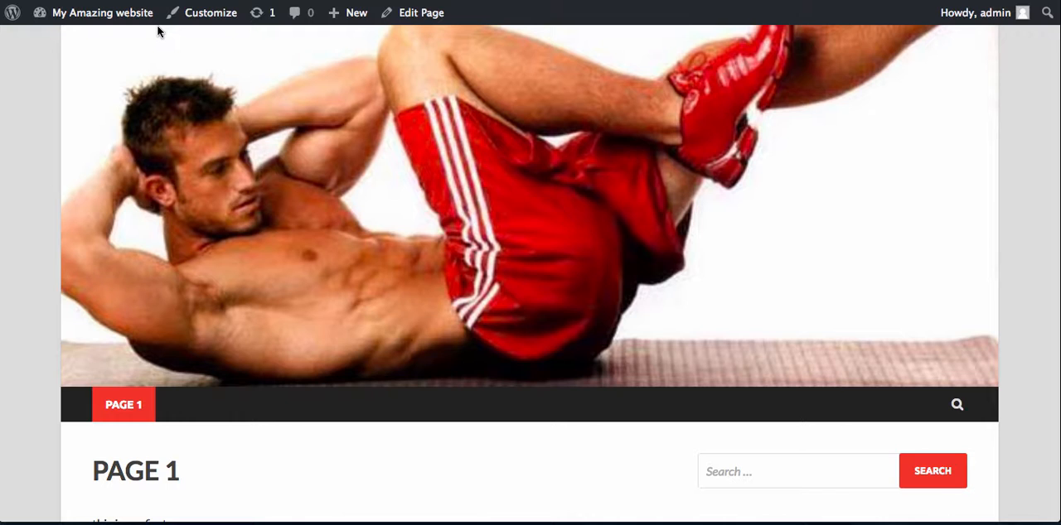
mouse_move(107, 17)
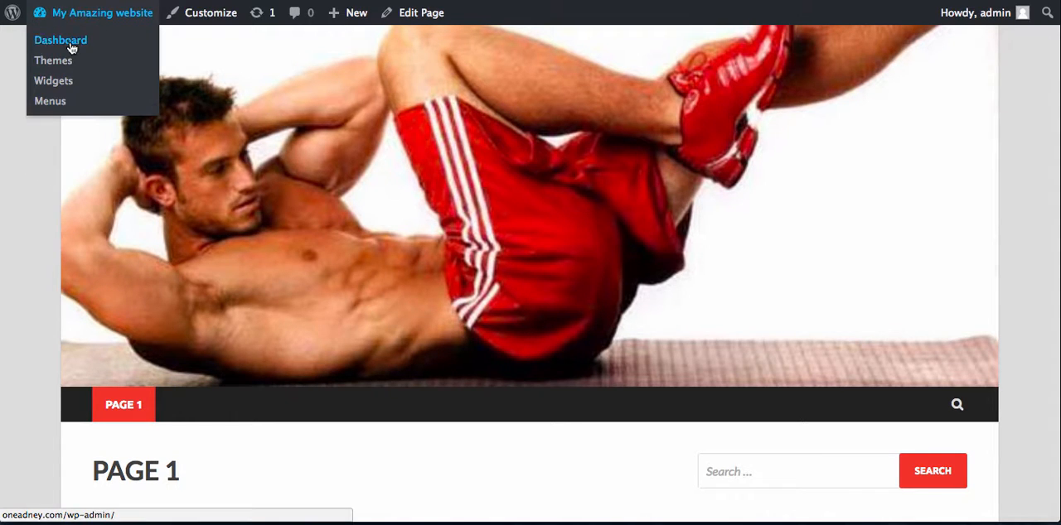
click(71, 46)
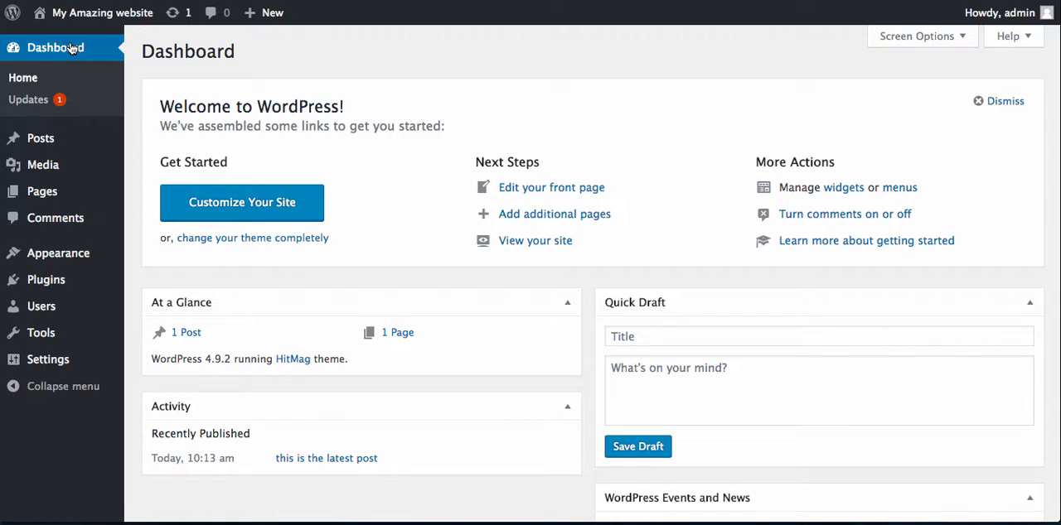
- Start a new post and title it "this is my second blog post"
mouse_move(56, 142)
click(155, 165)
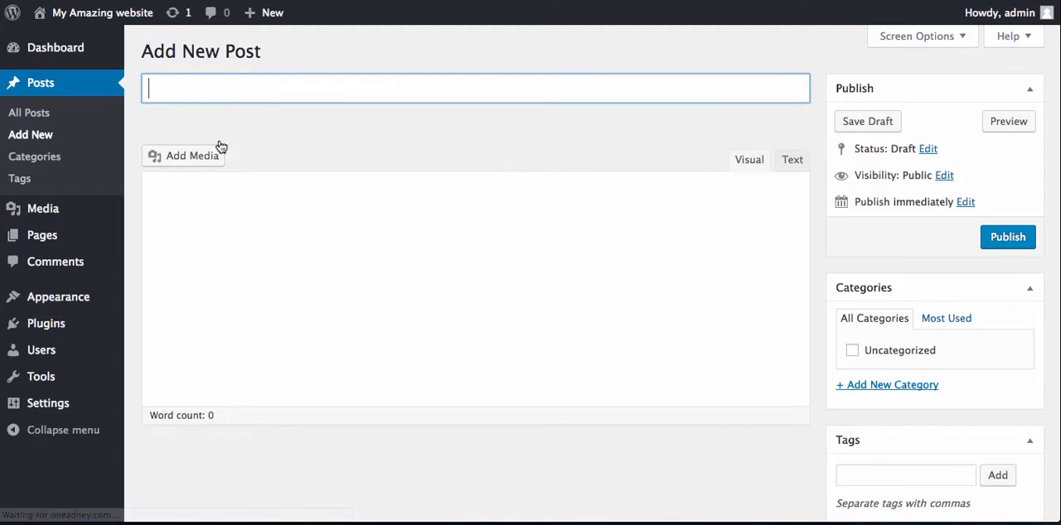
text(this is )
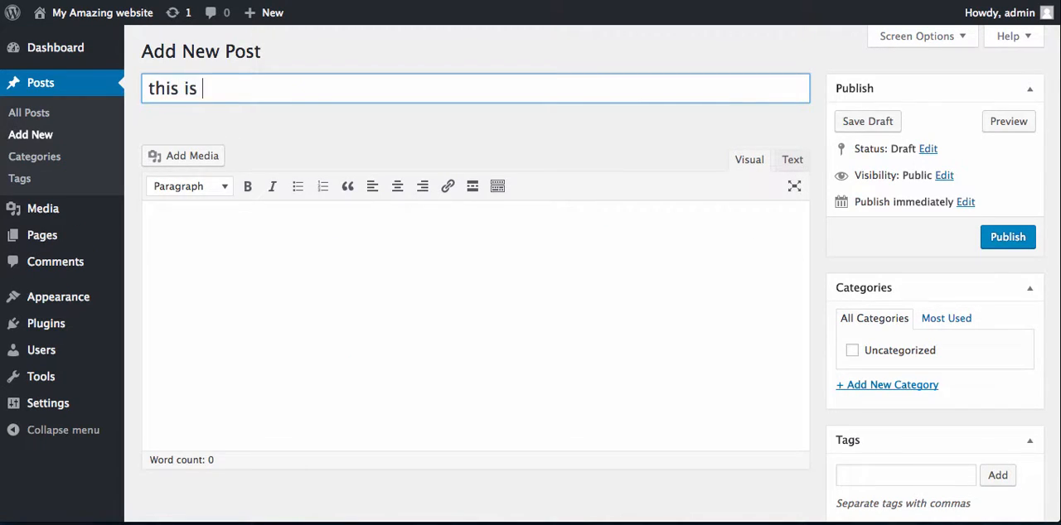
text(my second )
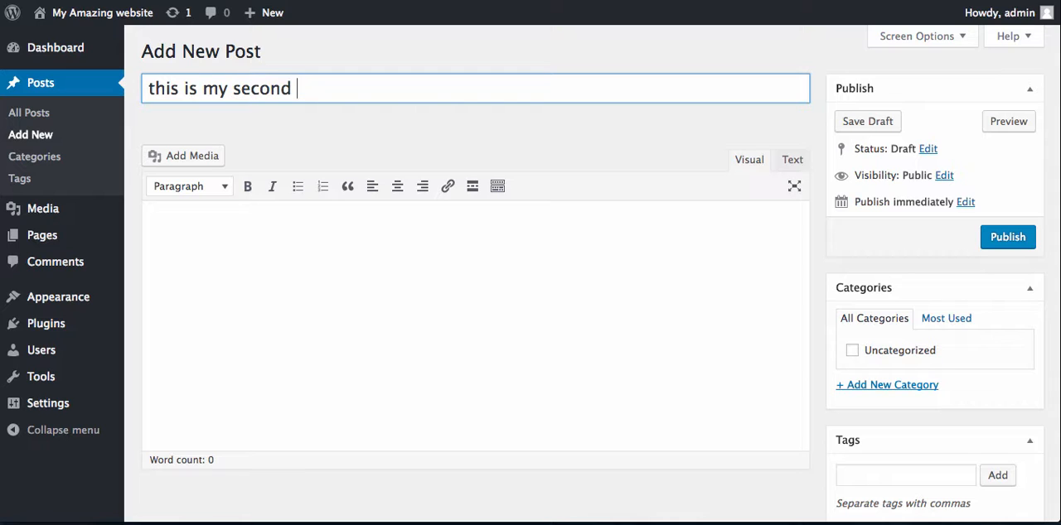
text(blog post)
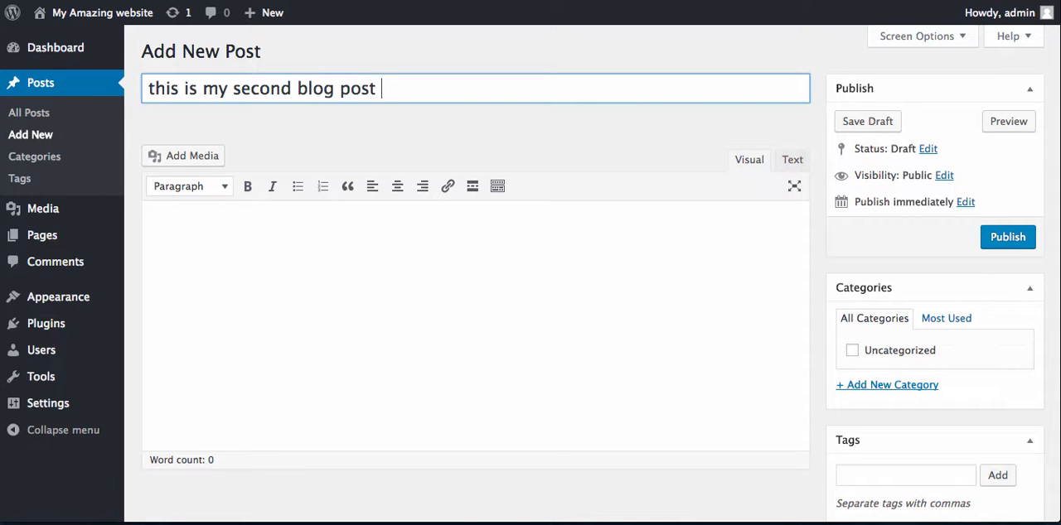
- Fill the post body with the paragraphs asdfwefwfwefwefefwefwef, wefwefwef, wef, wefw and efwef, and publish the post
click(209, 239)
text(asdfwefwfwef)
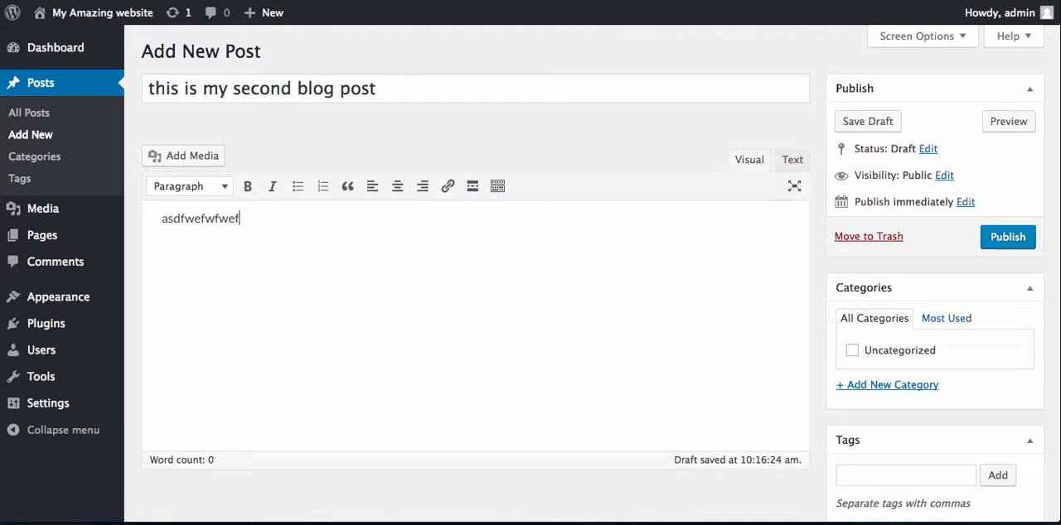
text(wefefwefwef)
key(Return)
text(wefwefwef)
key(Return)
text(wef)
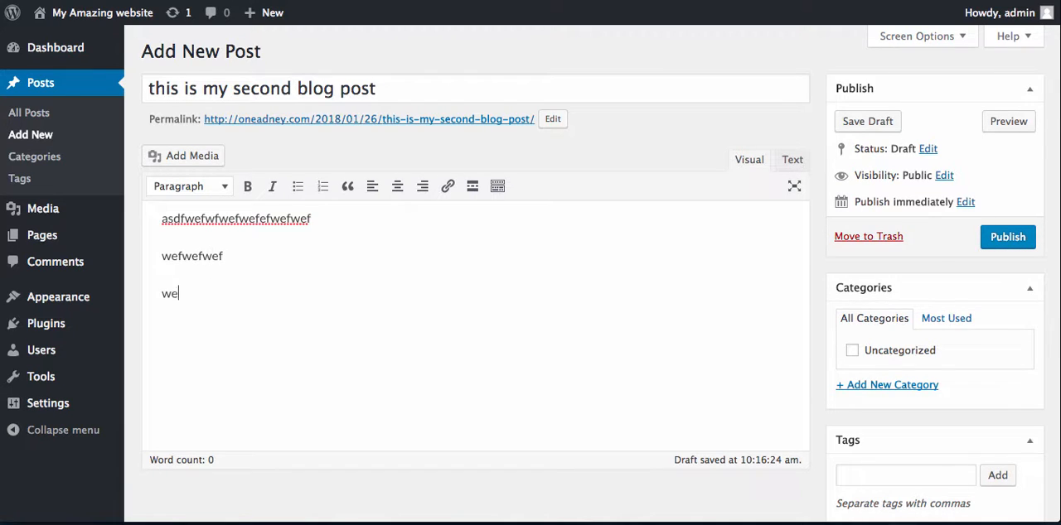
key(Return)
text(wefw e)
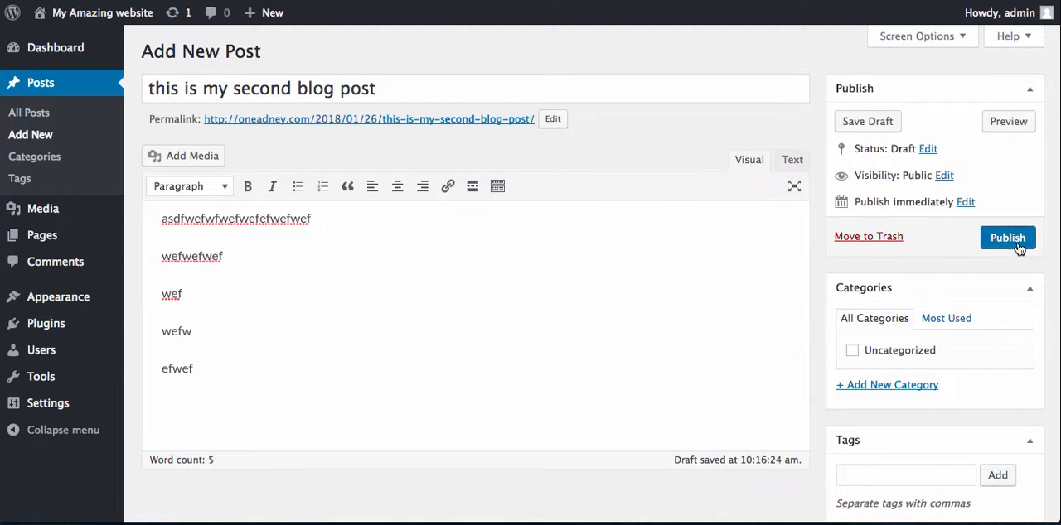
click(1016, 243)
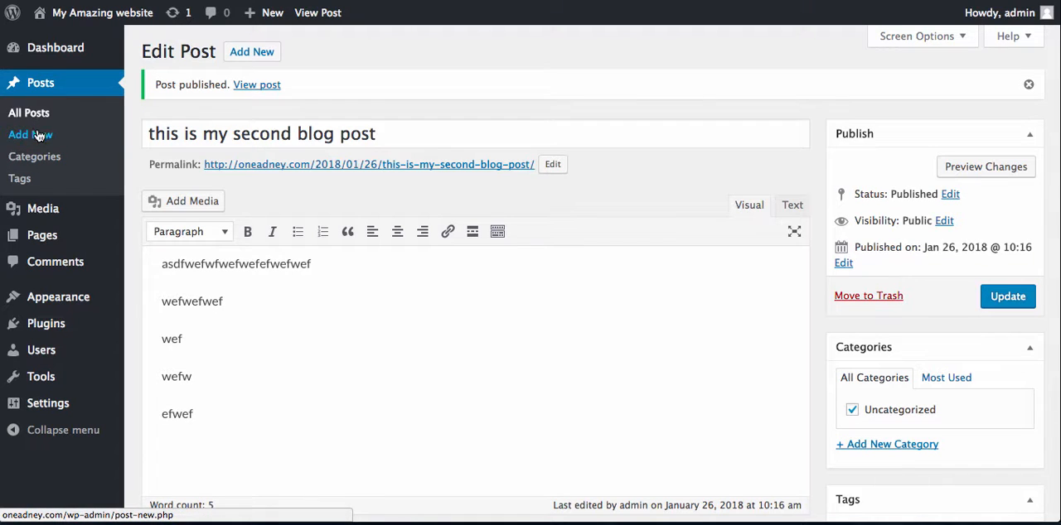
- Create a new page titled PAGE 2 with the paragraphs jhfjhfwhefkjhwekfjhwef, wefwefwefwefwefwefwe and wefwefwefwefwef as its body
mouse_move(55, 237)
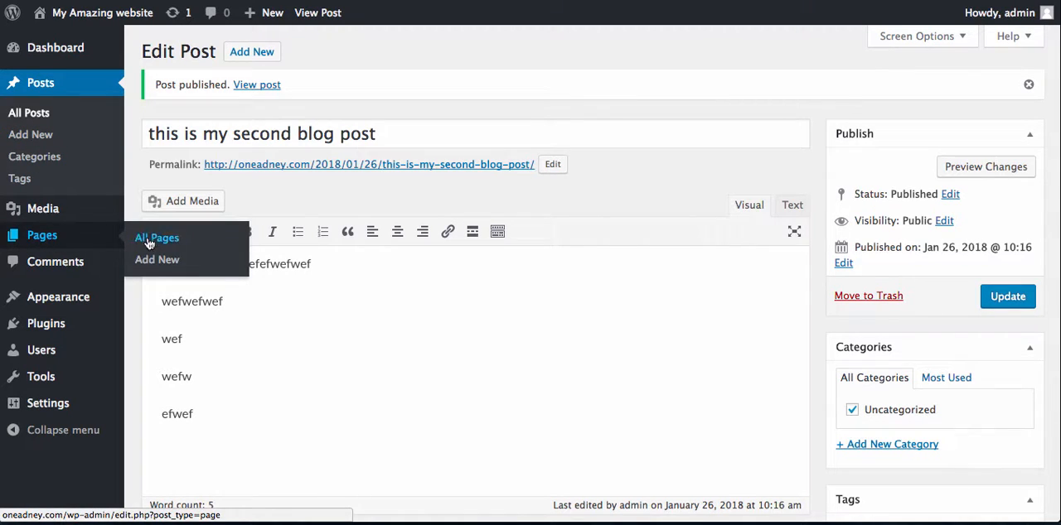
click(156, 261)
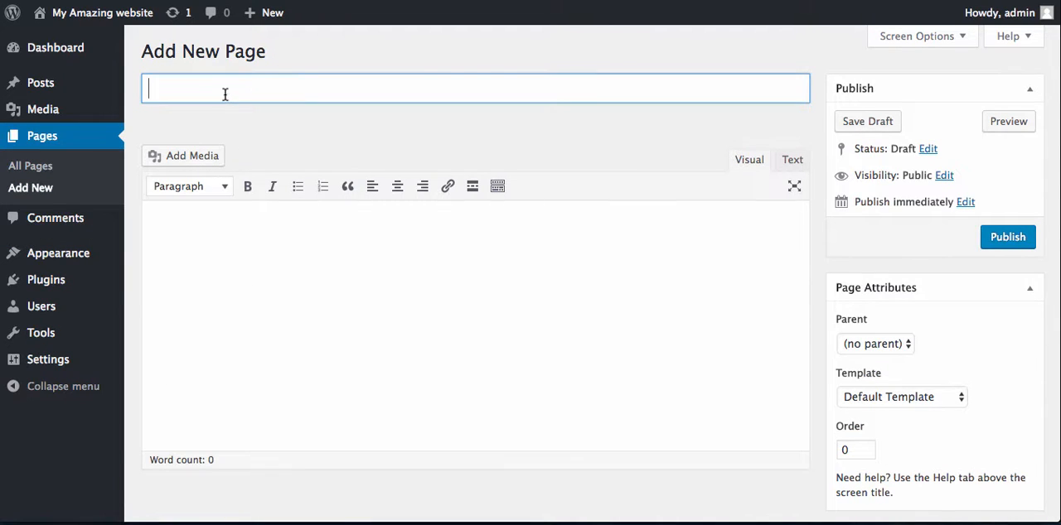
text(PAGE 2)
click(209, 250)
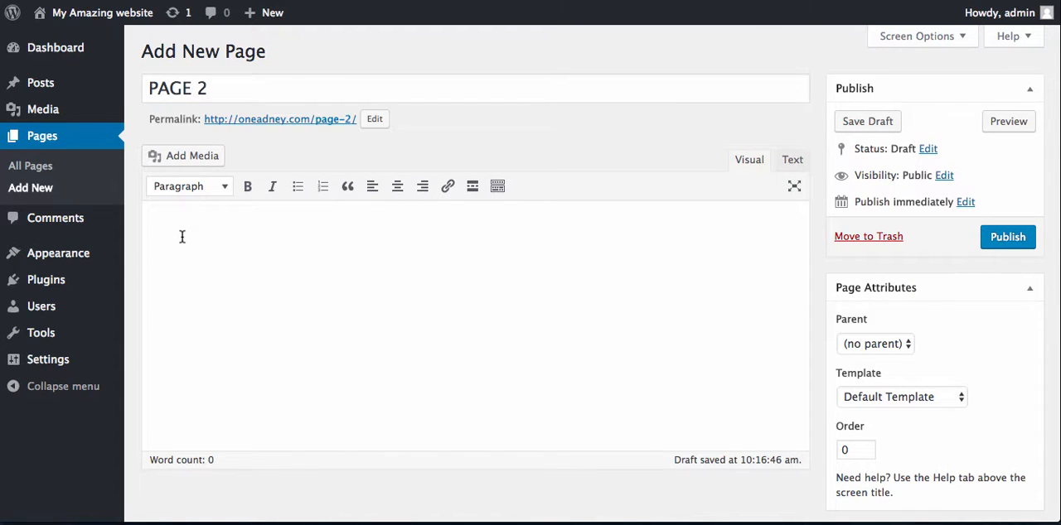
text(jhfjhfwhefkjhwekfjhwef)
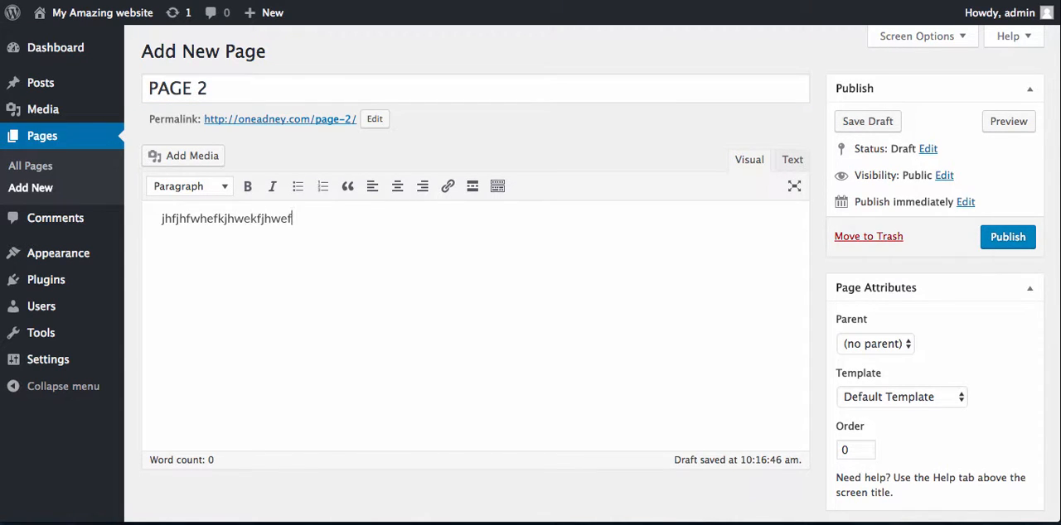
key(Return)
text(wefwefwefwefwefwefwe)
key(Return)
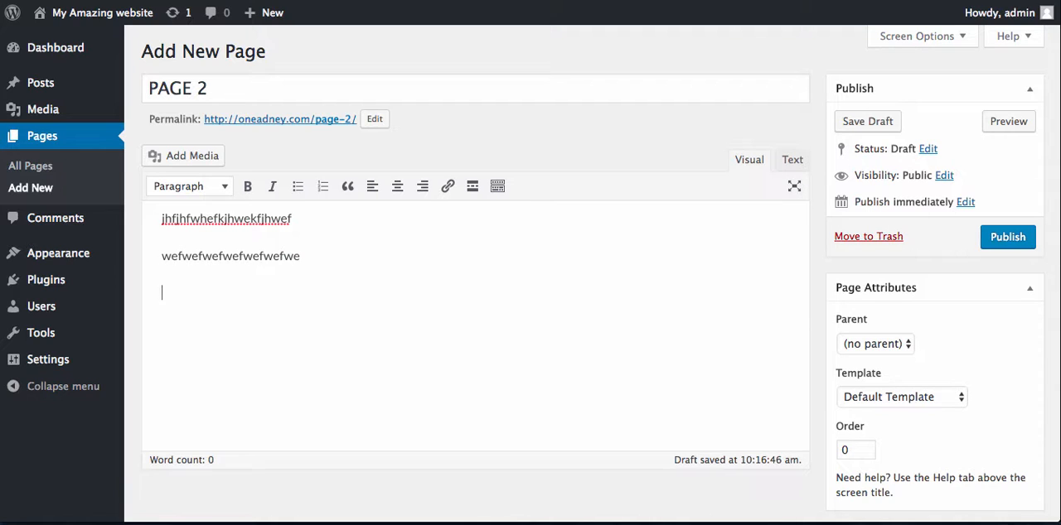
text(wefwefwefwefwef)
key(Return)
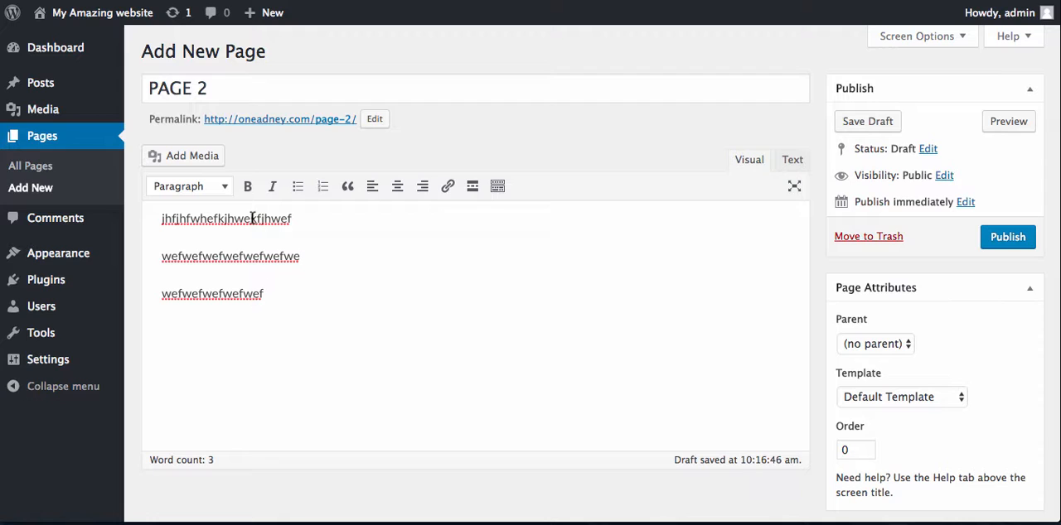
- Upload the image imageedit_4_2378250002.png from the Downloads folder and insert it into the page below the text
click(203, 156)
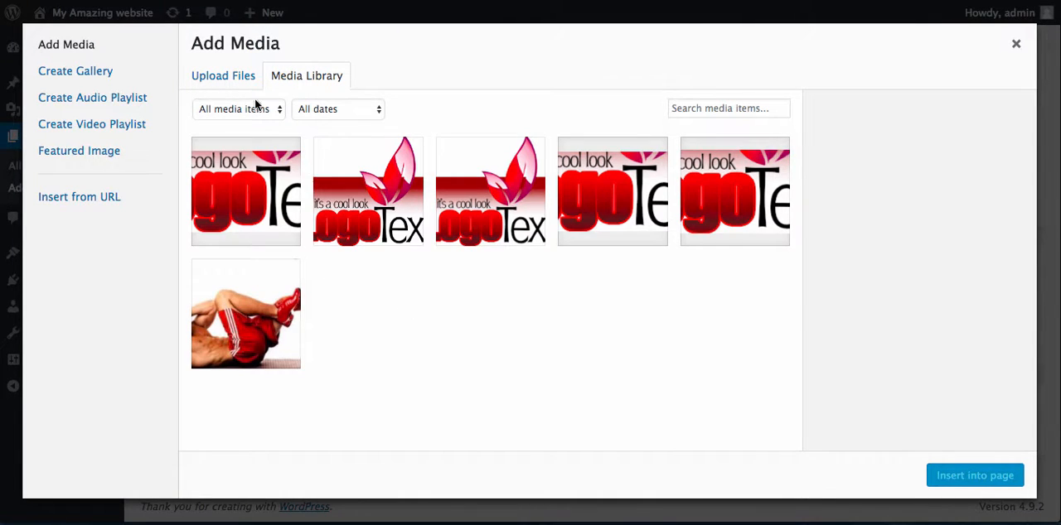
click(237, 80)
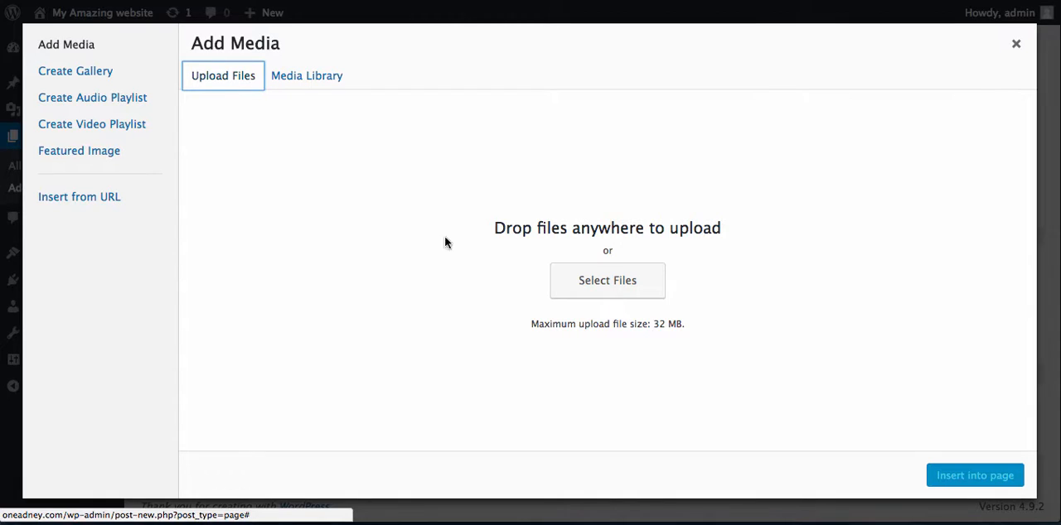
click(592, 284)
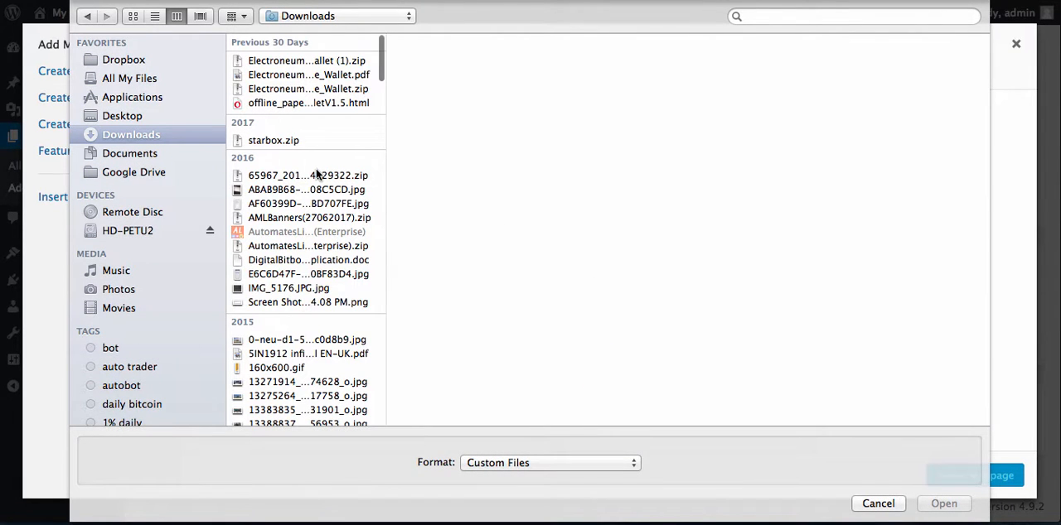
scroll(344, 260, down, 10)
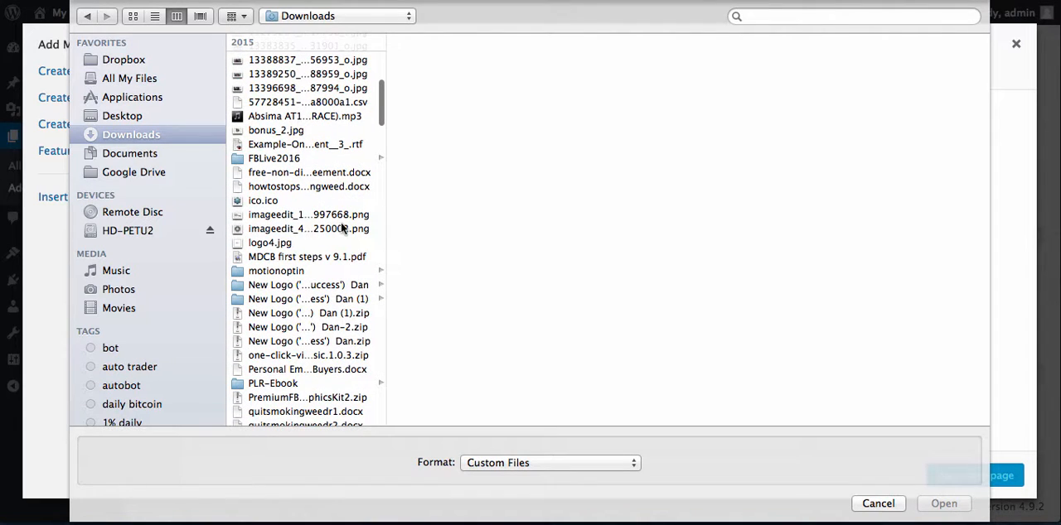
click(342, 227)
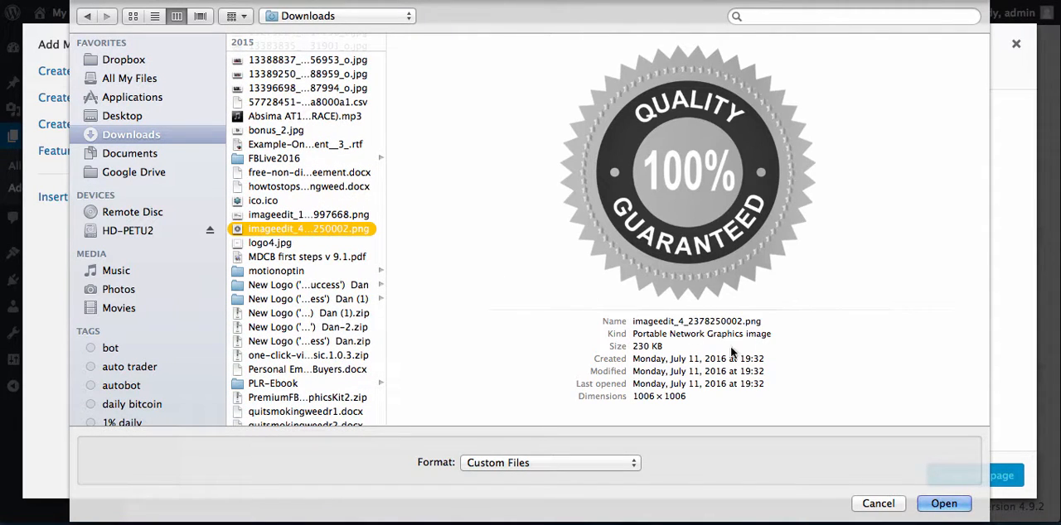
click(940, 503)
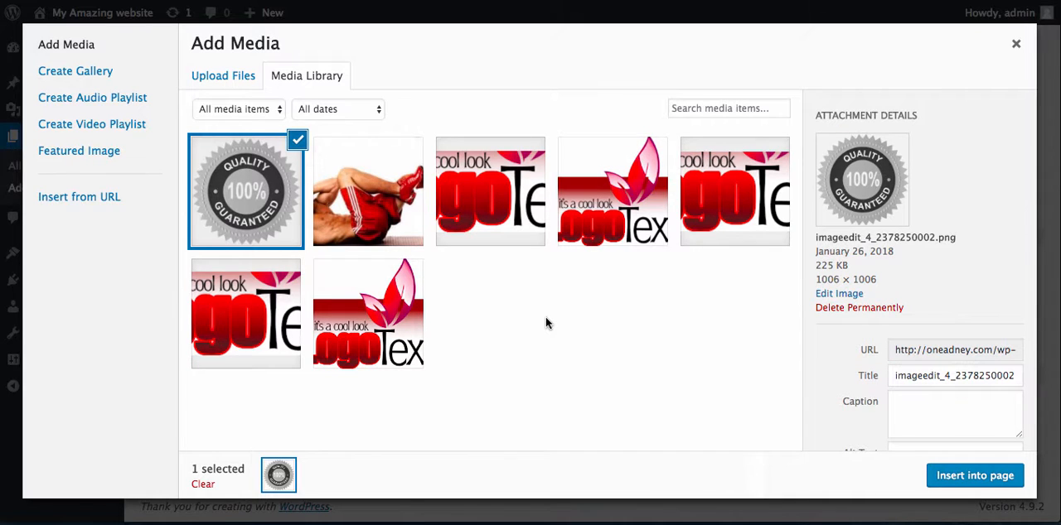
click(976, 477)
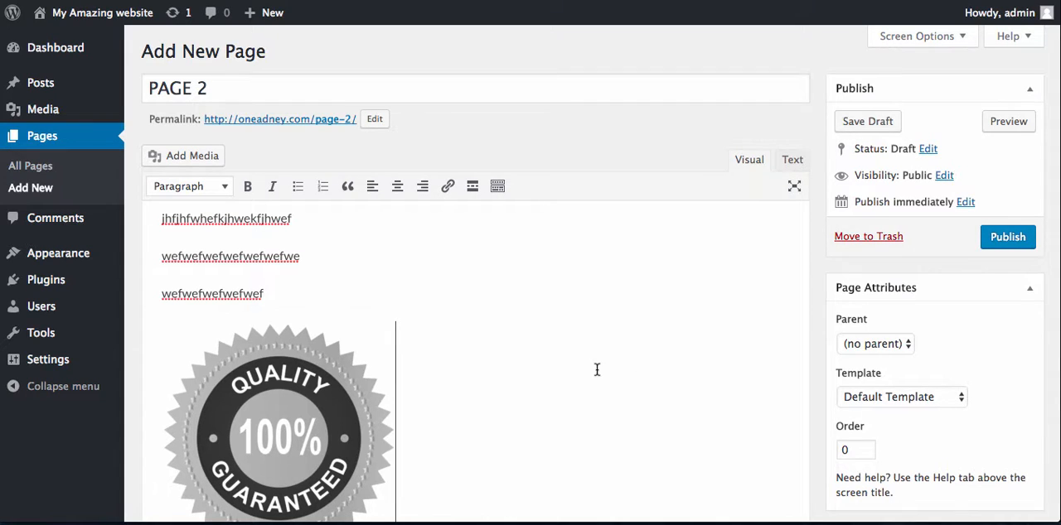
scroll(564, 352, down, 3)
text(sssdsdsd)
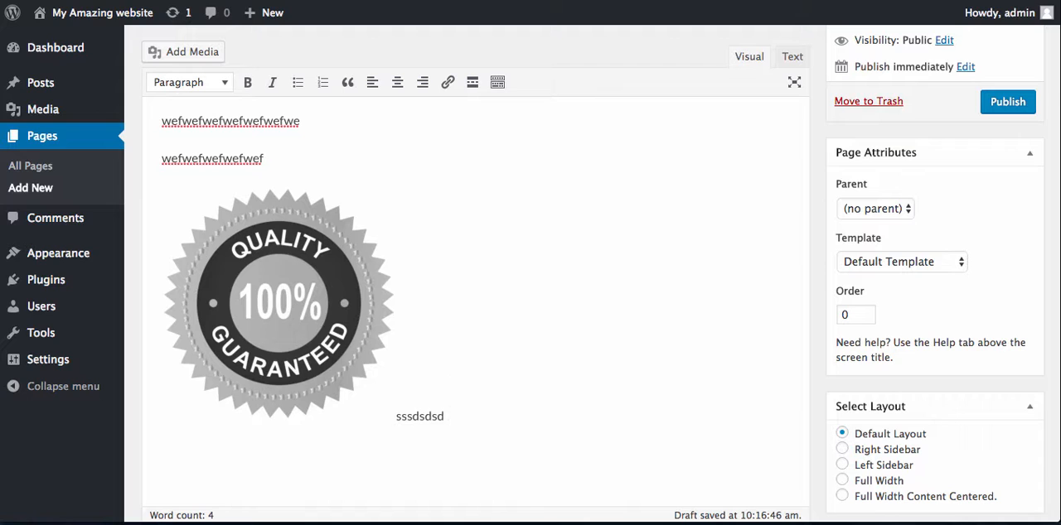
key(BackSpace)
key(BackSpace)
key(BackSpace)
key(BackSpace)
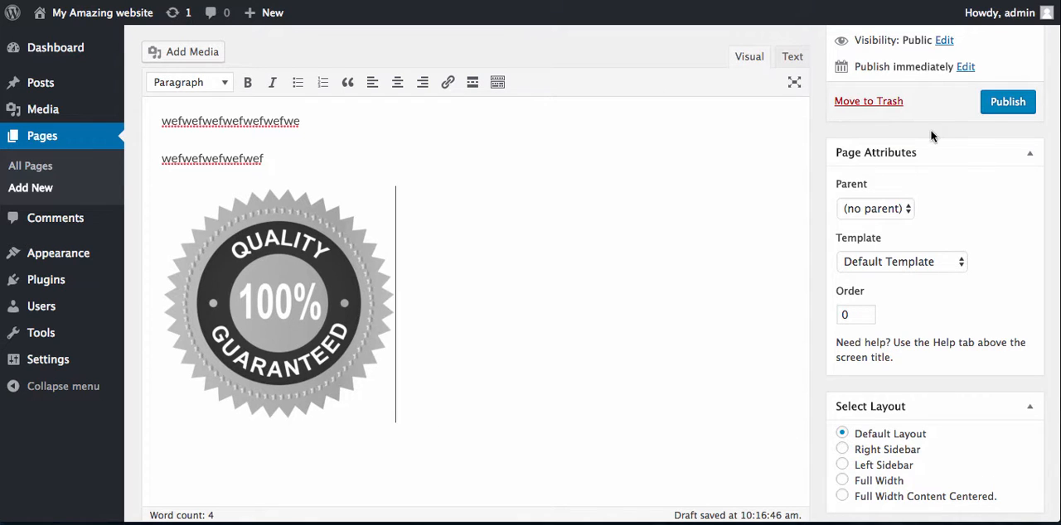
- Publish PAGE 2 and visit the live site to check the home page and its navigation menu
click(1009, 104)
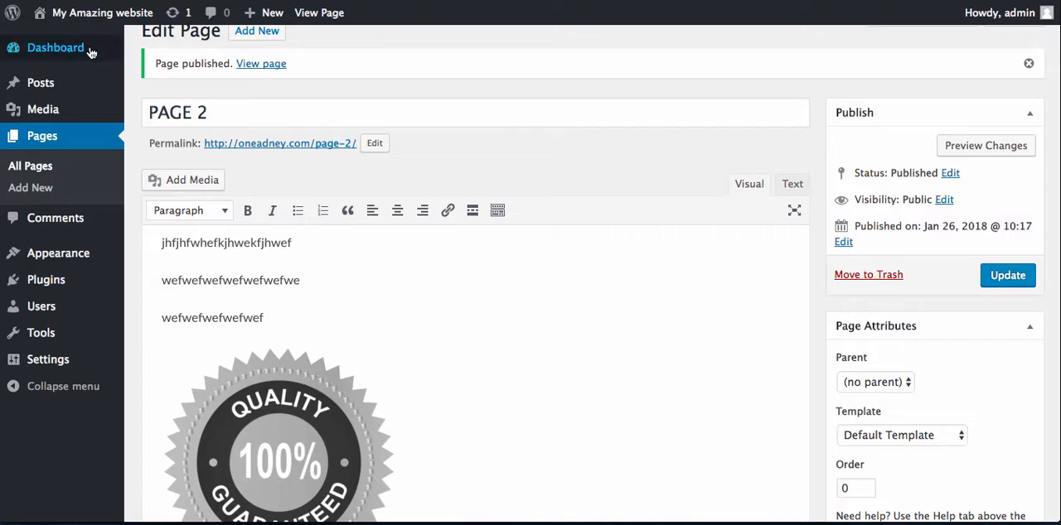
mouse_move(87, 15)
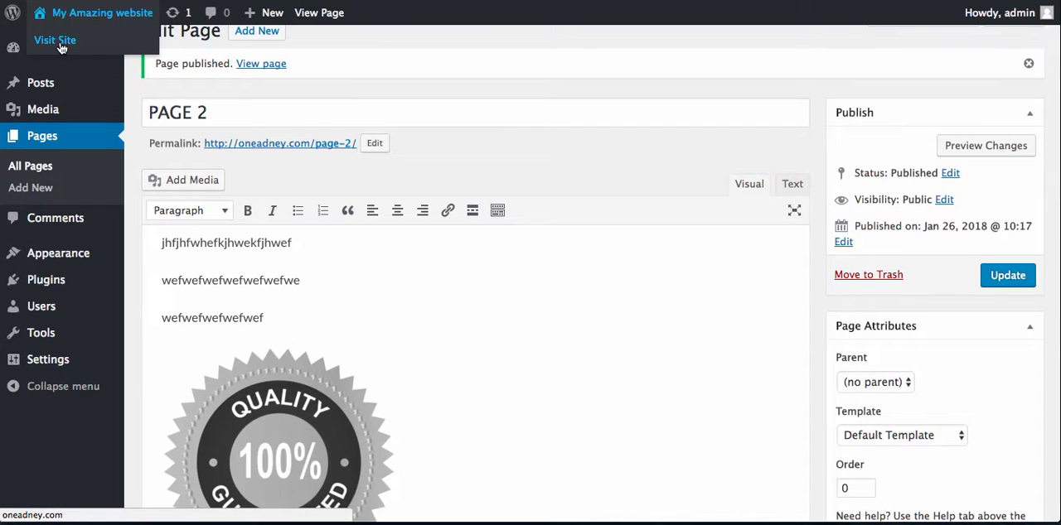
click(55, 40)
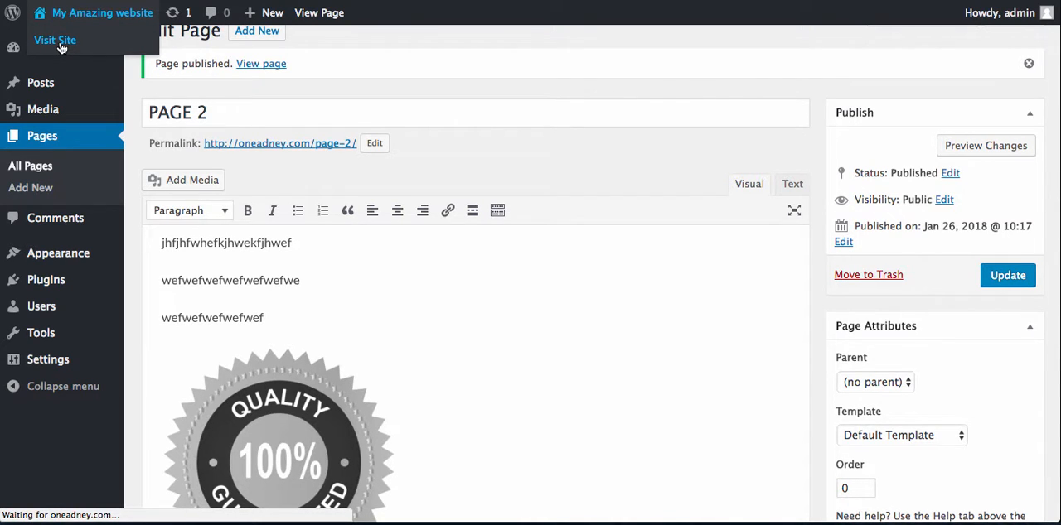
scroll(290, 257, down, 5)
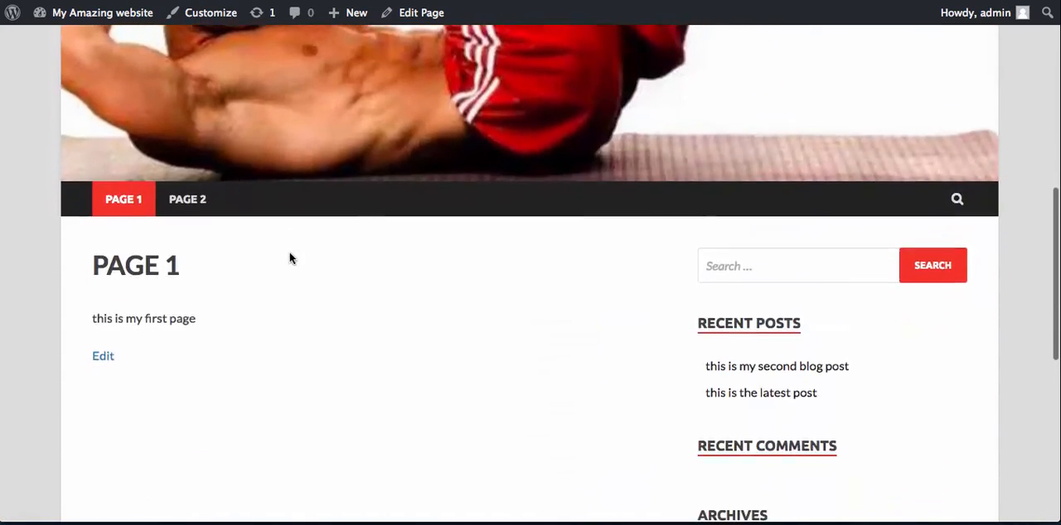
scroll(290, 258, down, 2)
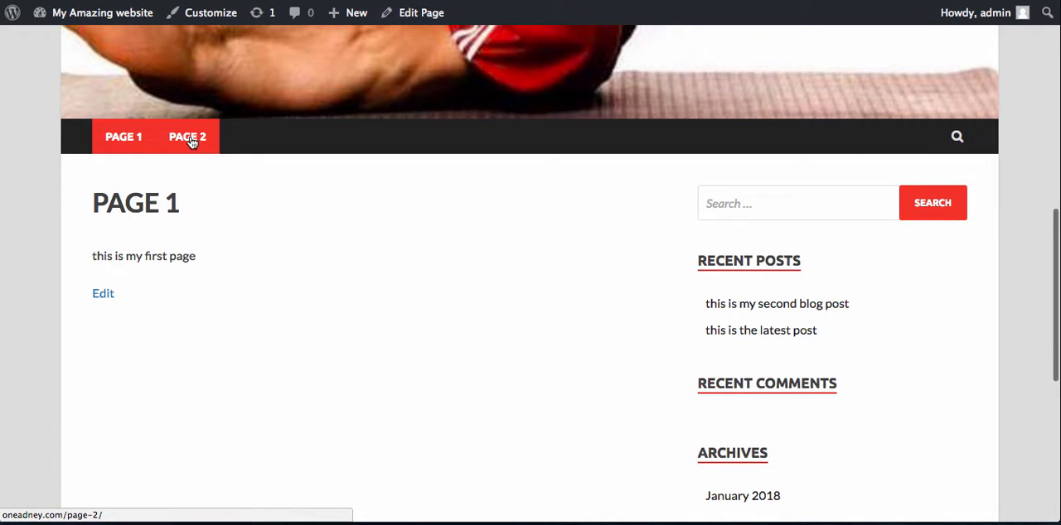
- Open PAGE 2 on the live site and look through its text, image and sidebar
click(190, 140)
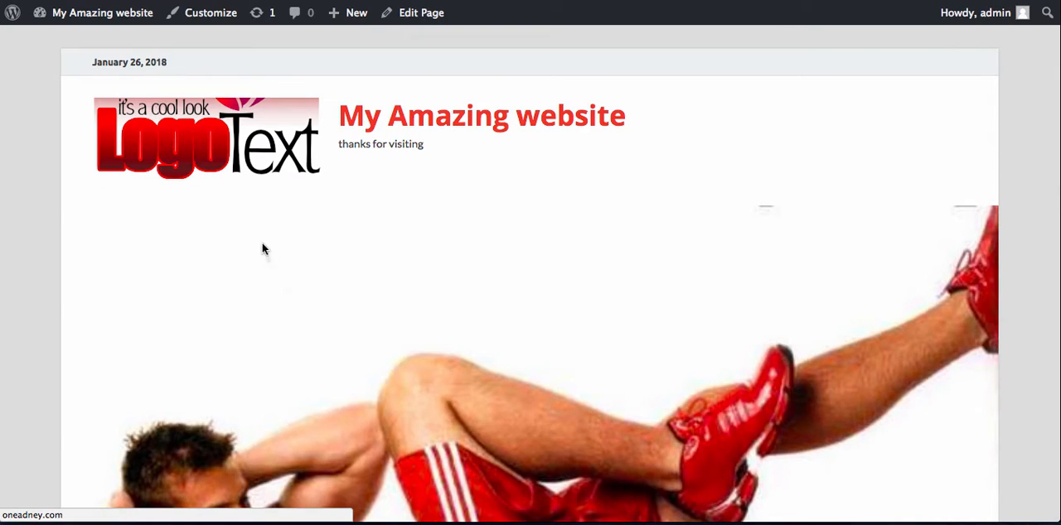
scroll(276, 284, down, 10)
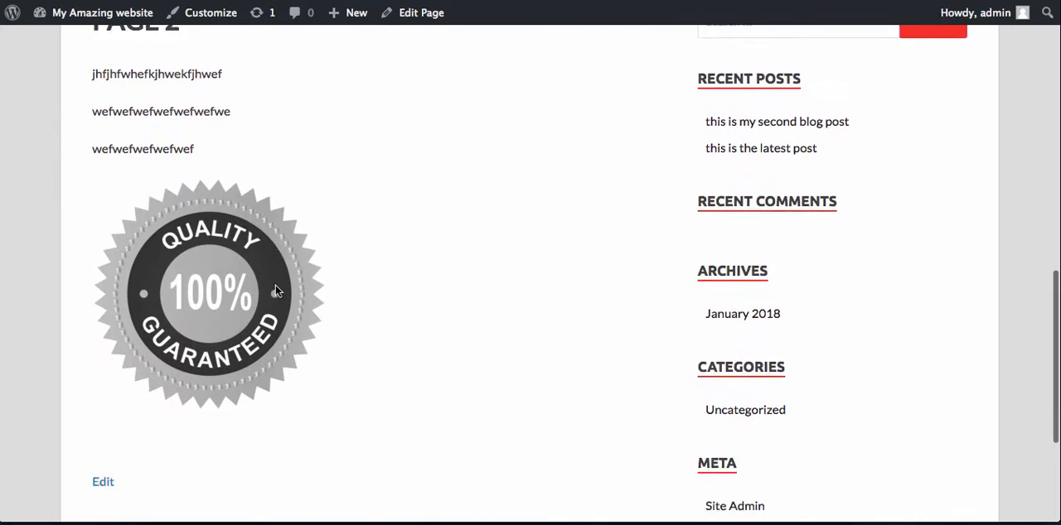
scroll(277, 291, down, 3)
scroll(277, 291, up, 10)
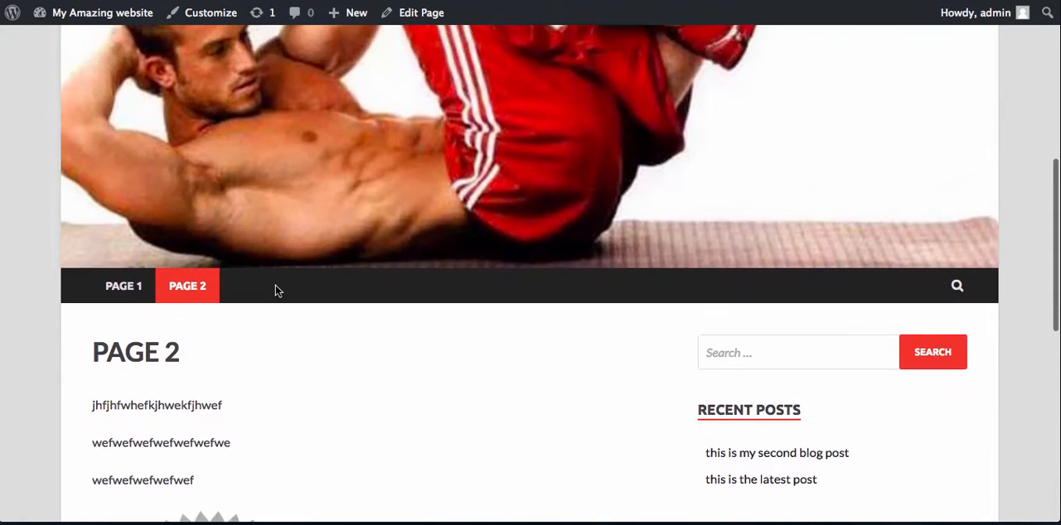
scroll(277, 291, down, 3)
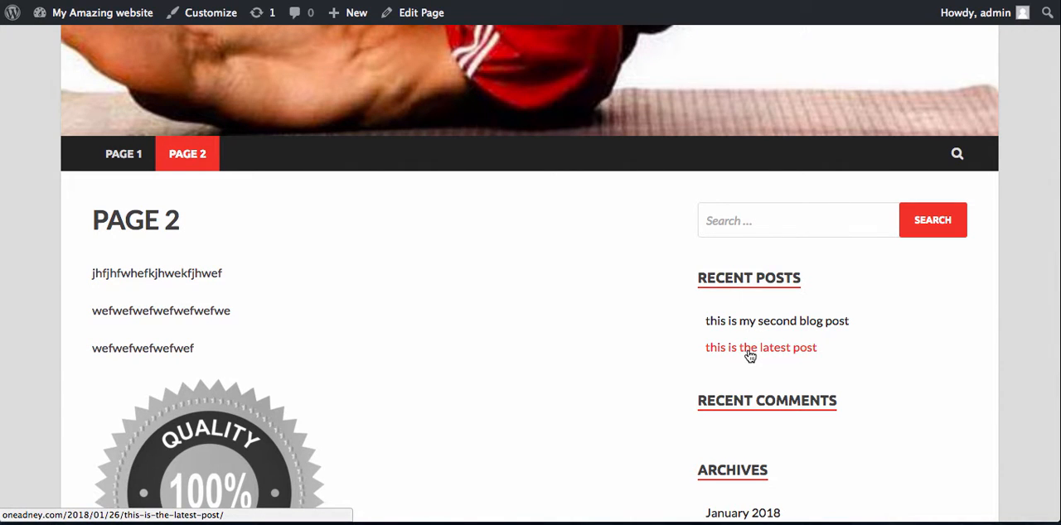
- Open the post "this is my second blog post" from the recent posts and look through it
click(759, 326)
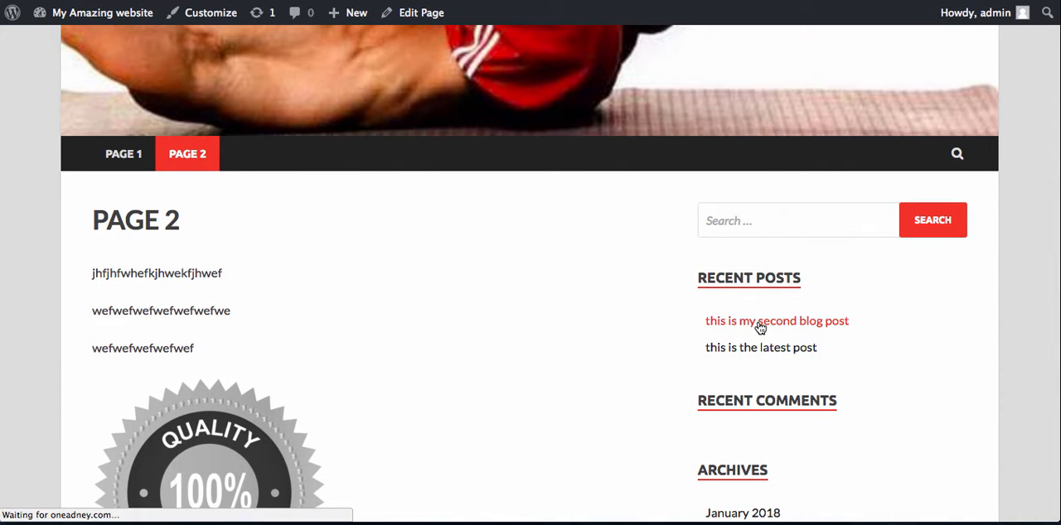
scroll(704, 234, down, 6)
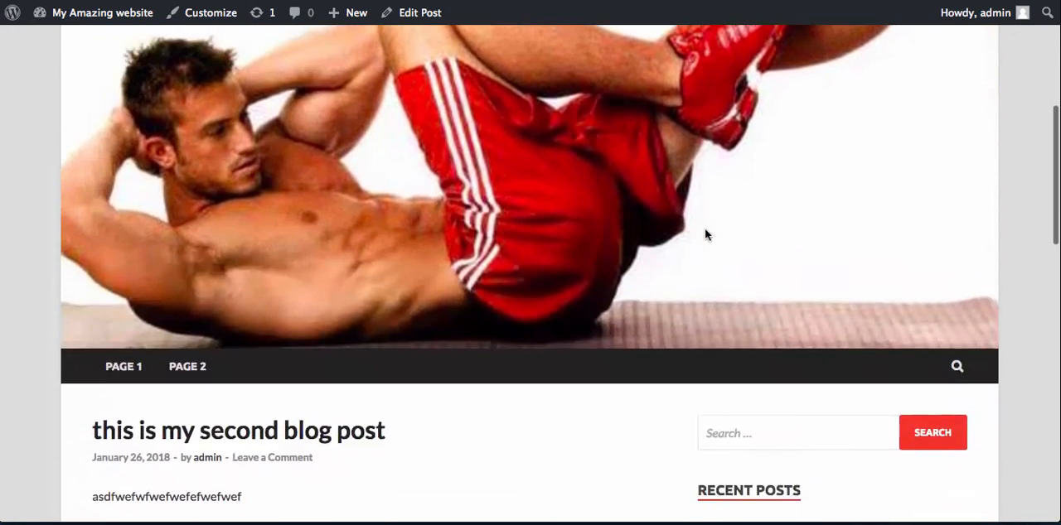
scroll(704, 235, down, 1)
scroll(281, 222, down, 5)
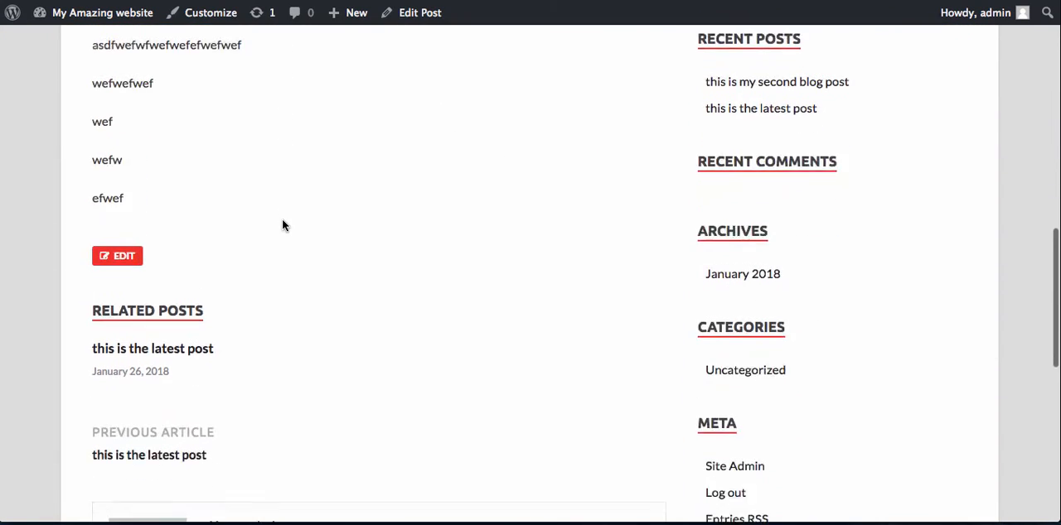
scroll(281, 222, down, 2)
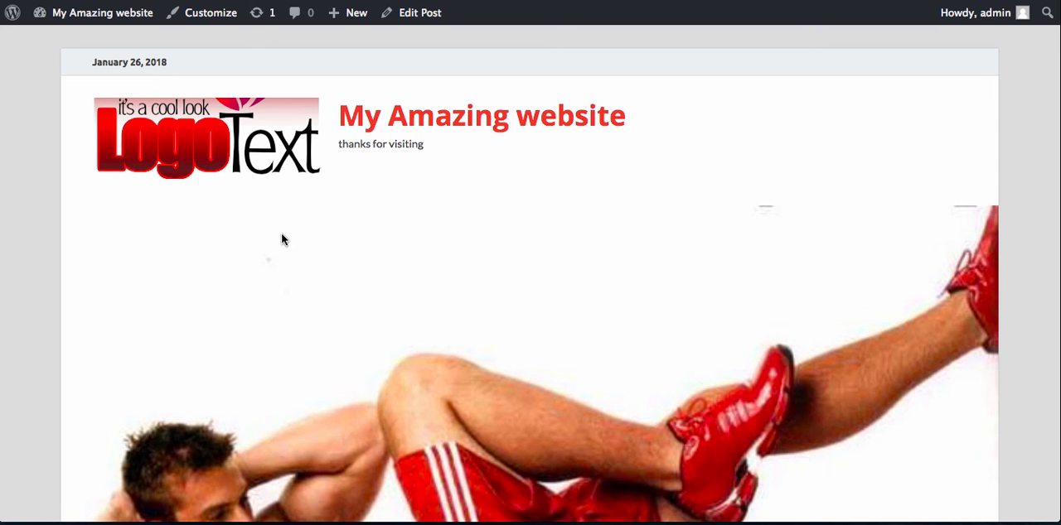
scroll(281, 239, down, 15)
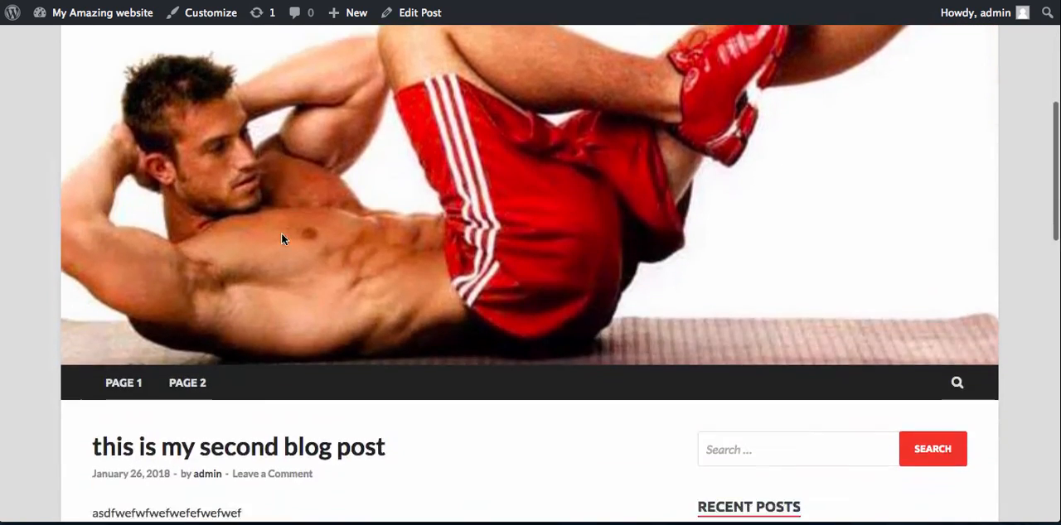